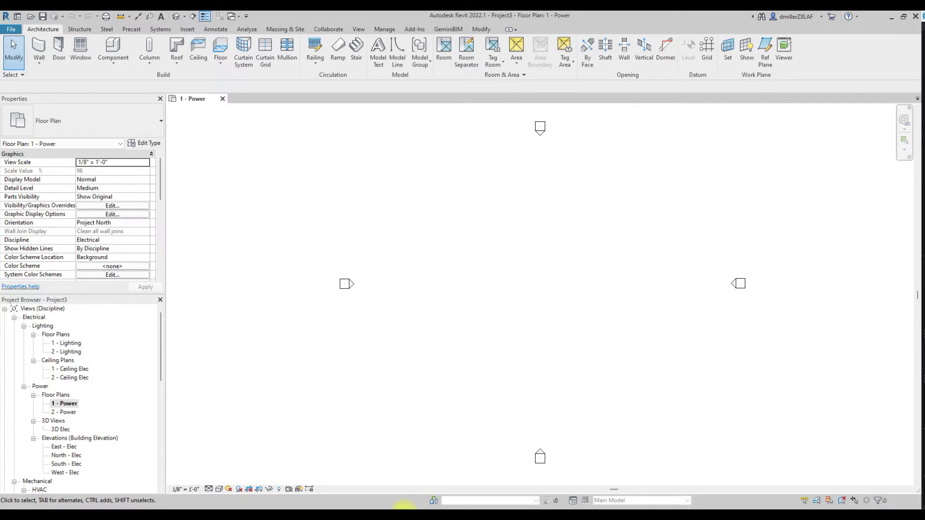
Step: In Edge, open the 'Multiple Power Outlet Symbols Overlapping' thread and preview Capture 2.JPG
left_click(404, 509)
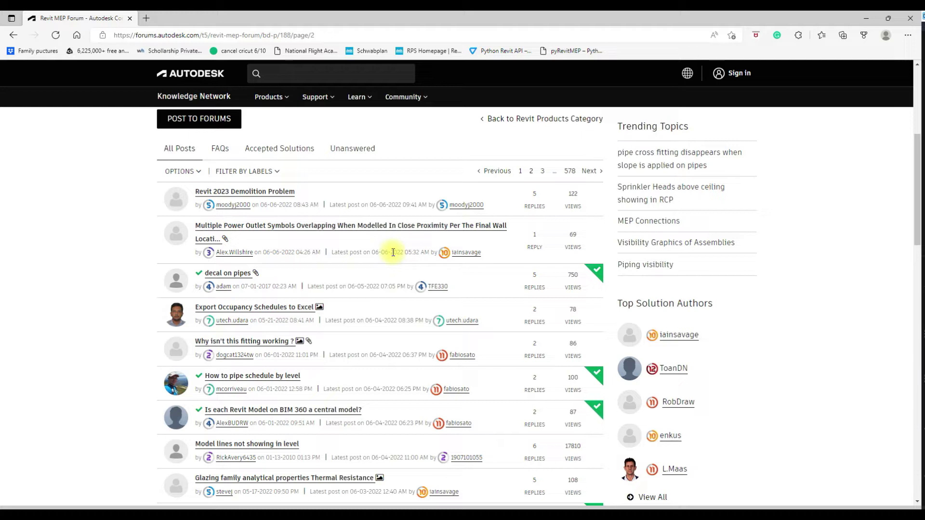
left_click(366, 231)
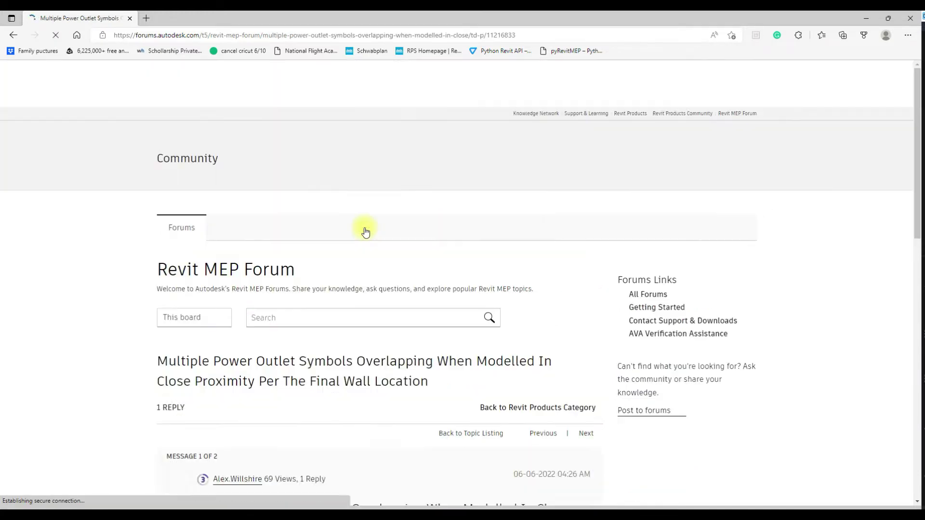
scroll(458, 289, "down", 6)
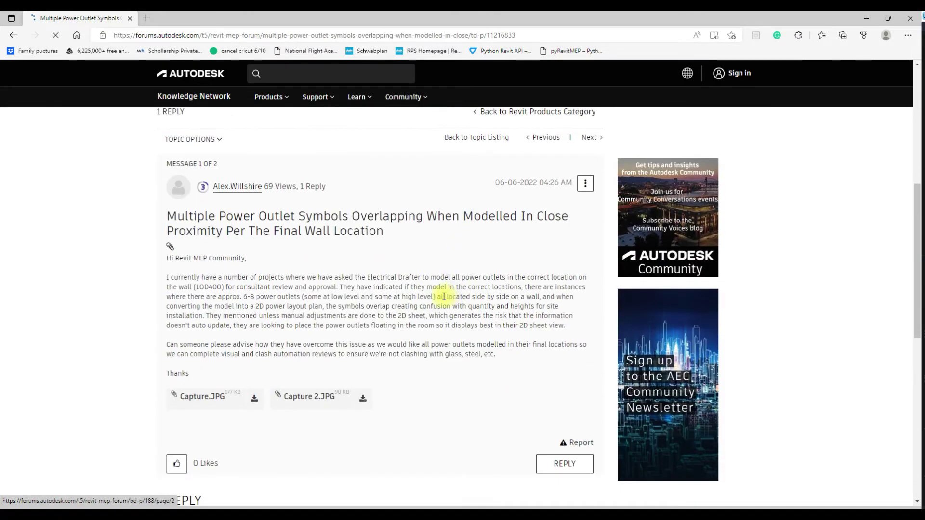
scroll(409, 308, "down", 2)
left_click(331, 265)
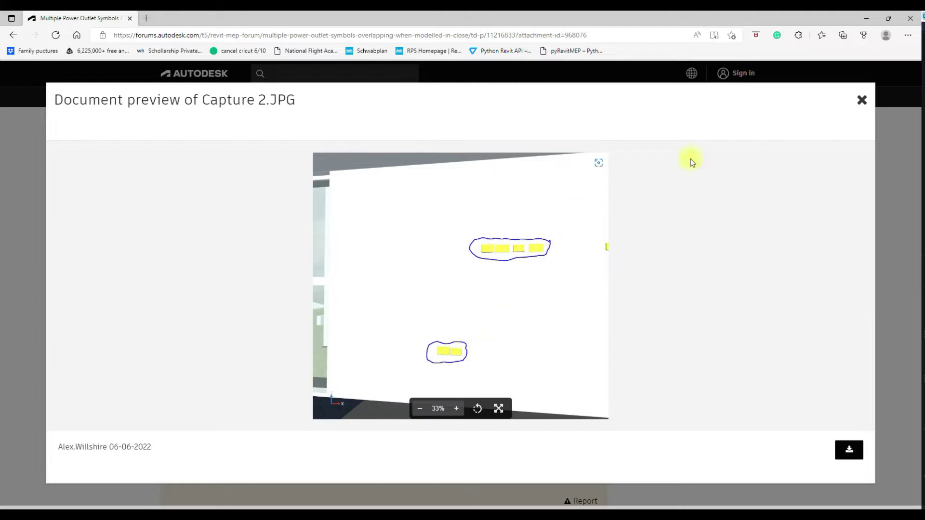
Step: Close the Capture 2.JPG preview and look over the Capture.JPG attachment
left_click(861, 100)
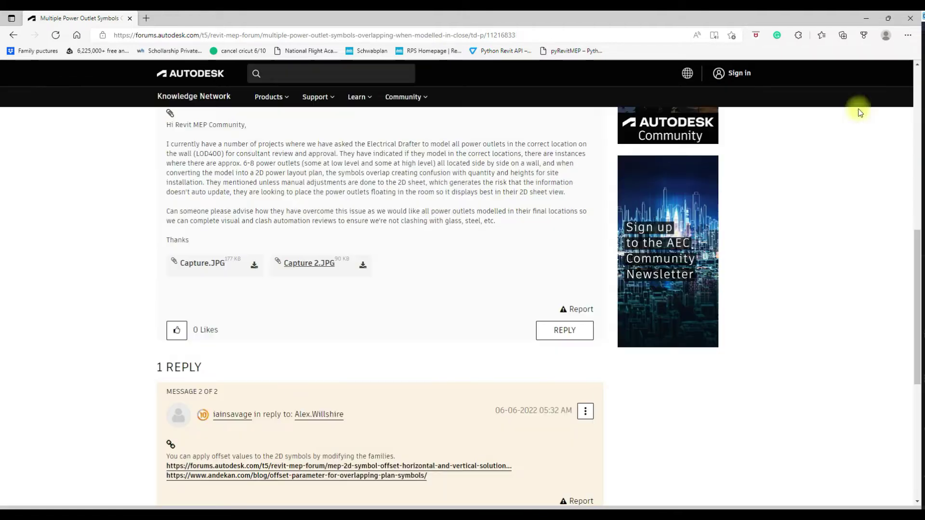
left_click(217, 265)
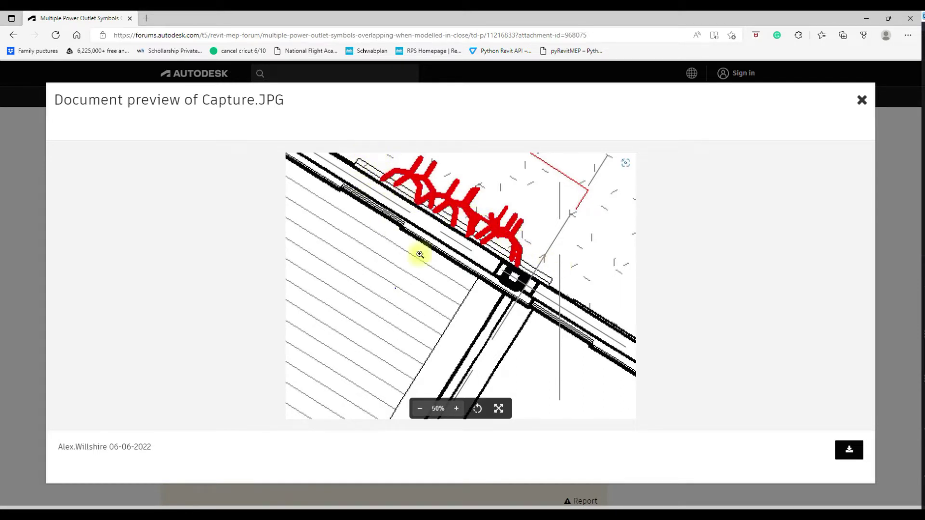
left_click(862, 101)
Step: Read the reply on offsetting 2D symbols, then return to the Revit project
scroll(392, 322, "down", 4)
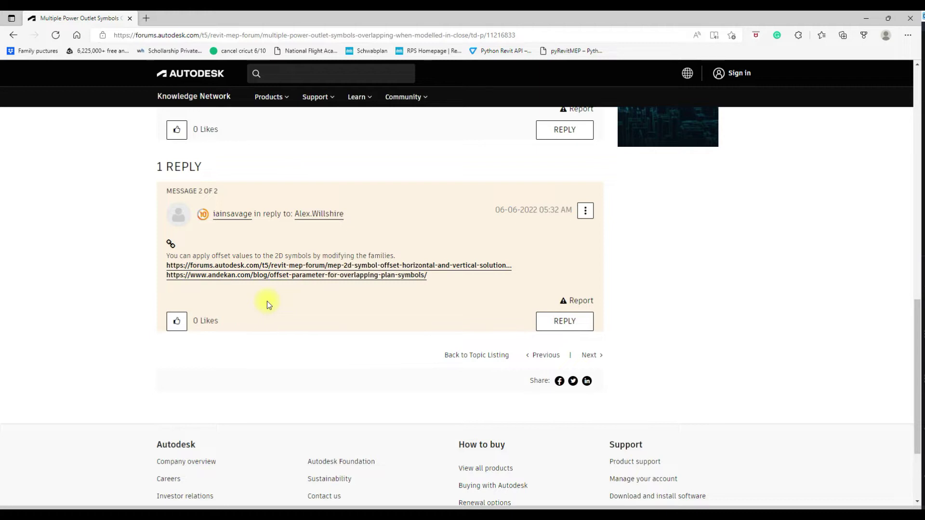
scroll(337, 302, "up", 3)
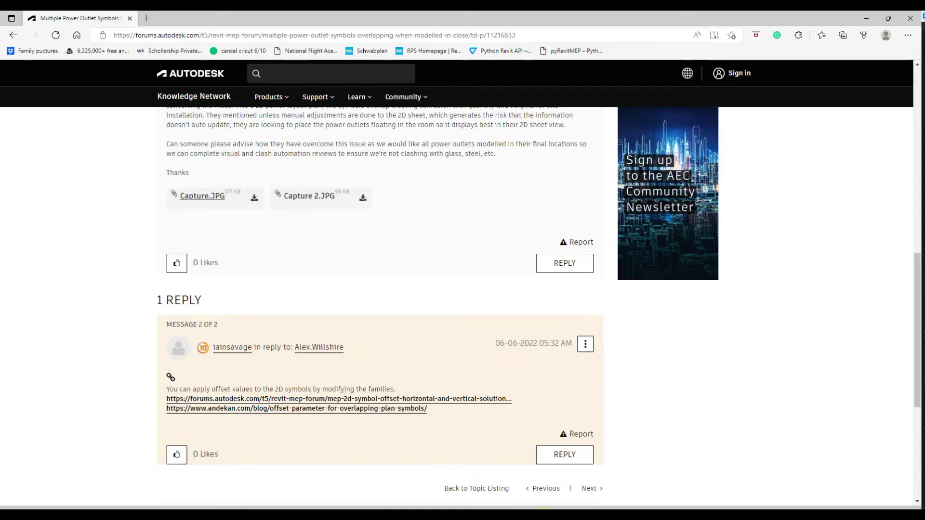
mouse_move(559, 505)
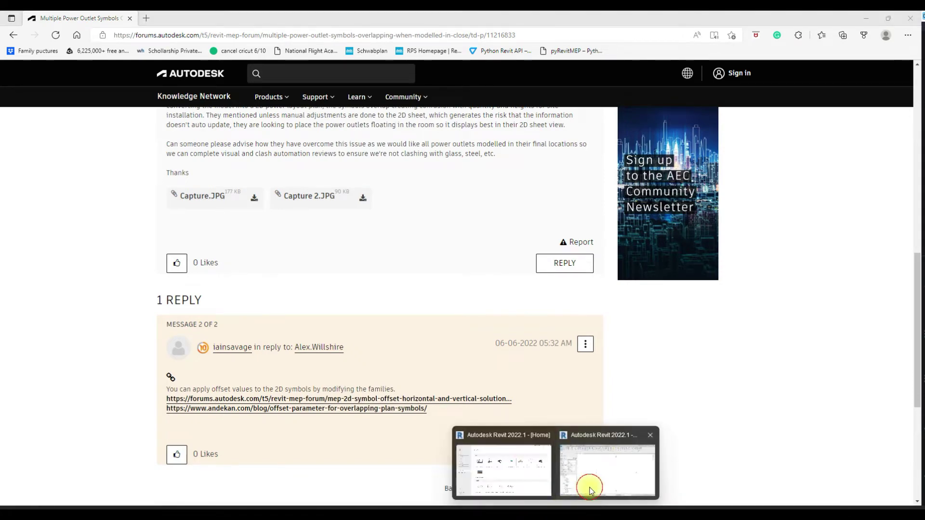
left_click(588, 487)
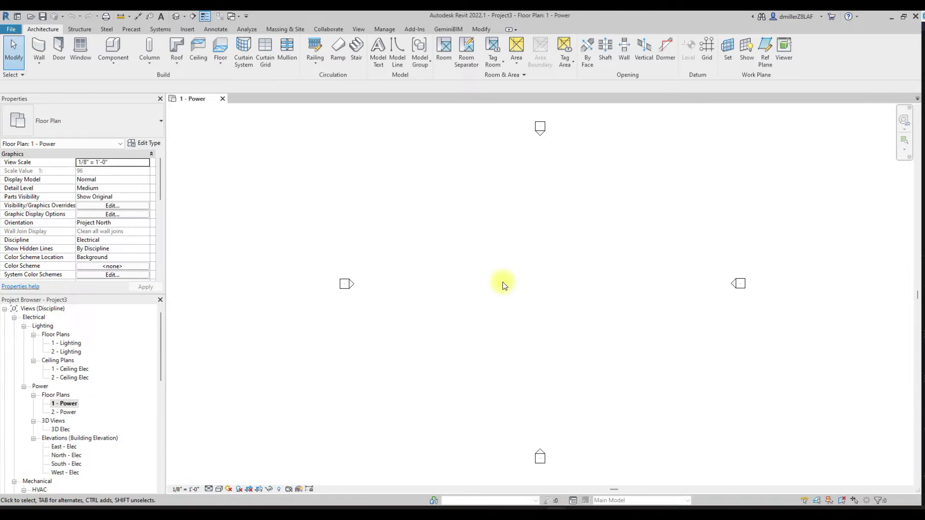
Step: Draw a horizontal wall near the centre of the 1 - Power plan
mouse_move(504, 285)
middle_mouse_down()
mouse_move(473, 294)
mouse_move(492, 292)
middle_mouse_up()
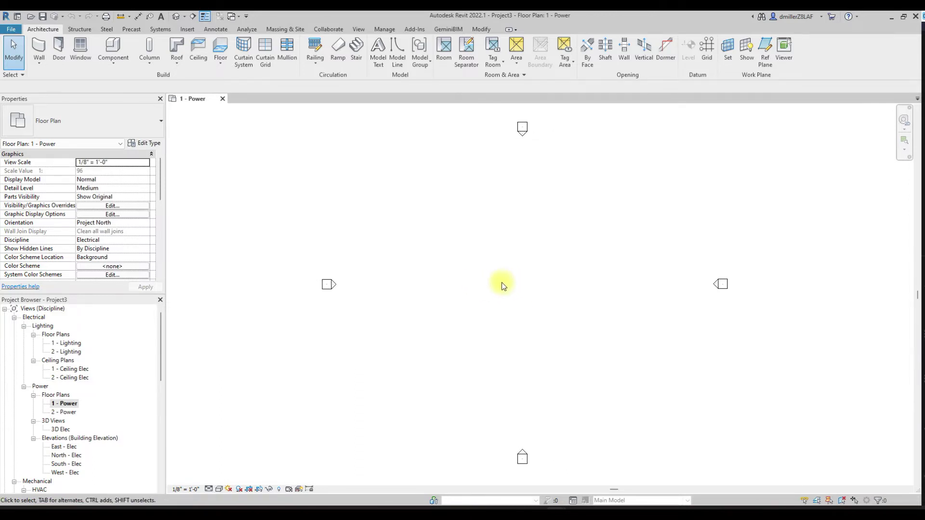
left_click(64, 404)
left_click(39, 47)
left_click(441, 296)
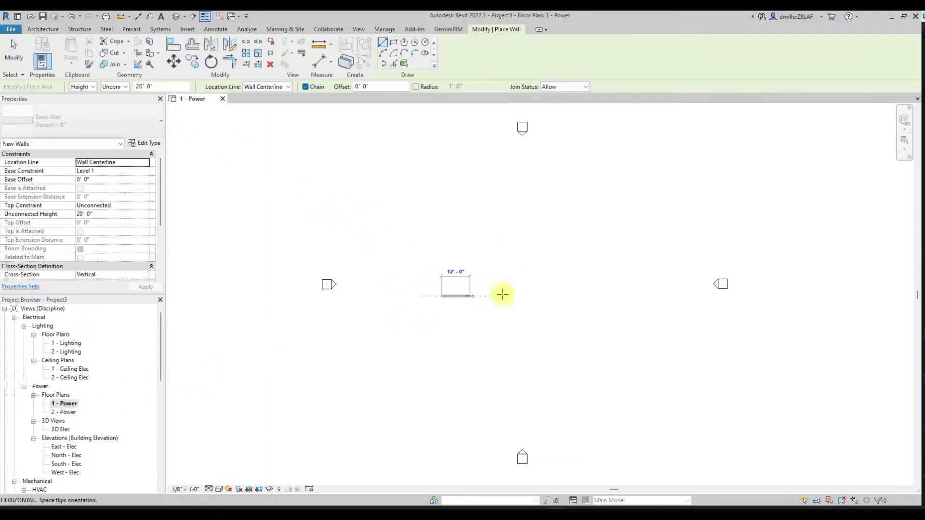
key("Escape")
key("Escape")
scroll(496, 296, "up", 4)
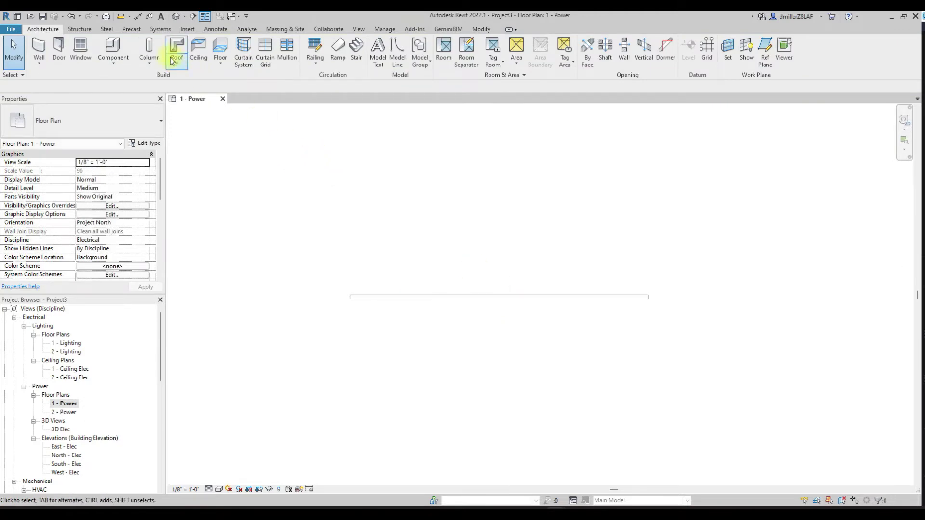
Step: Host a Duplex Receptacle device on the wall and open its family for editing
left_click(160, 29)
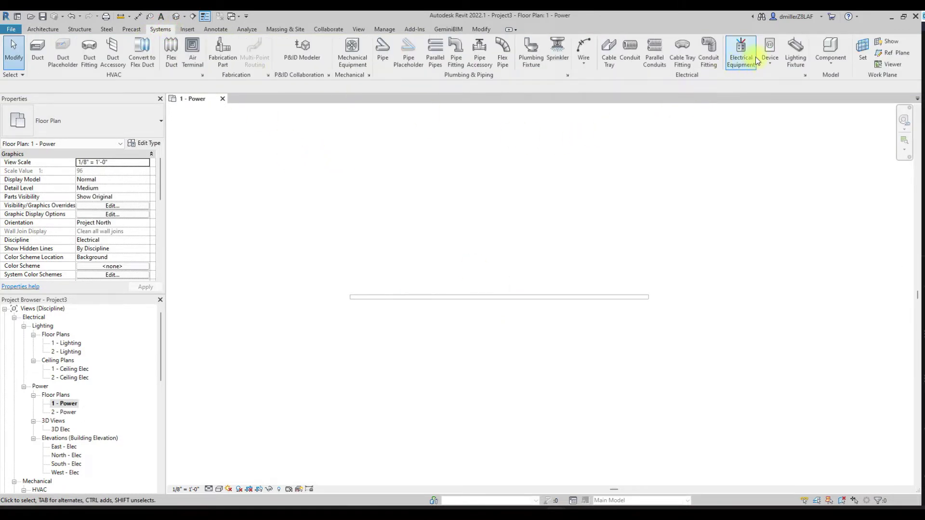
left_click(770, 48)
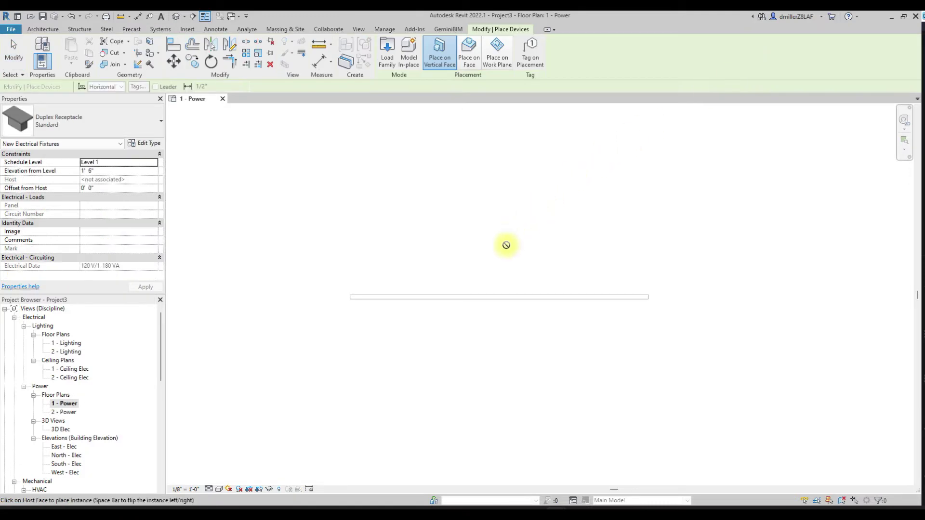
left_click(496, 292)
key("Escape")
key("Escape")
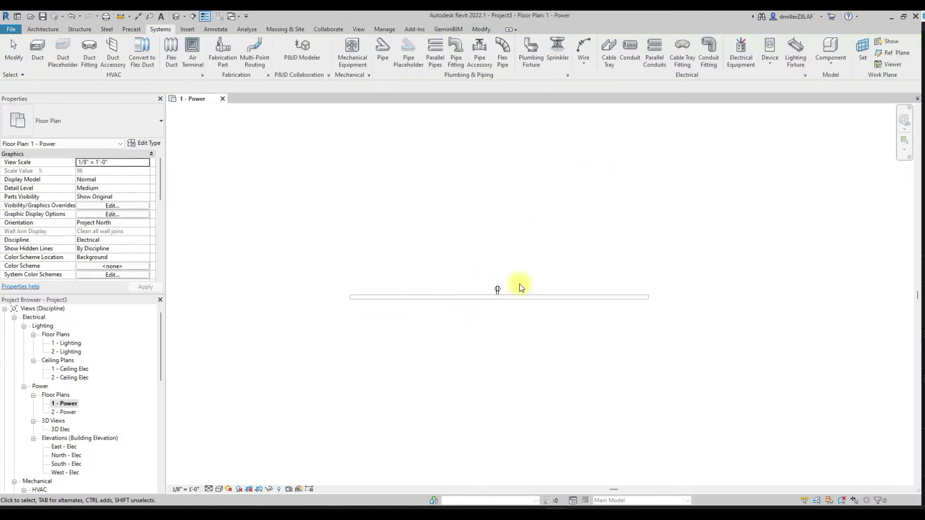
scroll(518, 285, "up", 3)
mouse_move(516, 286)
middle_mouse_down()
mouse_move(538, 297)
mouse_move(520, 291)
middle_mouse_up()
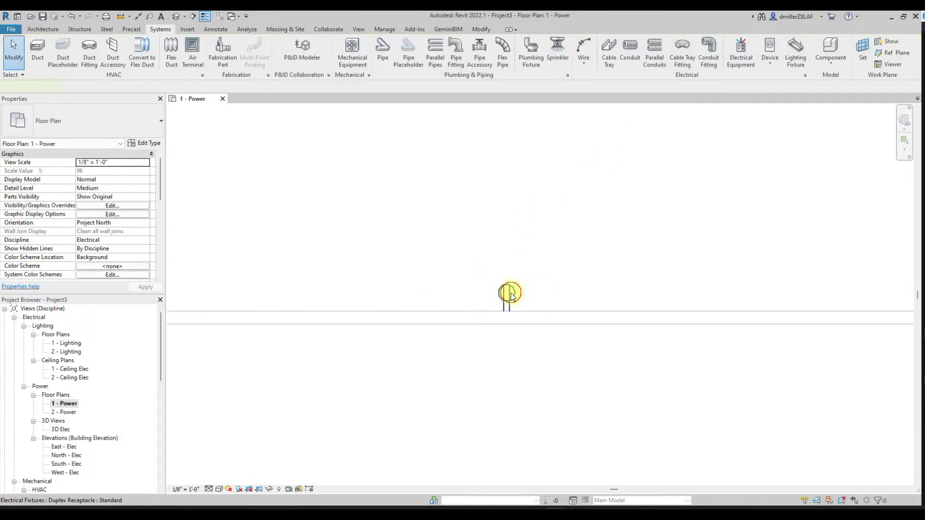
left_click(506, 293)
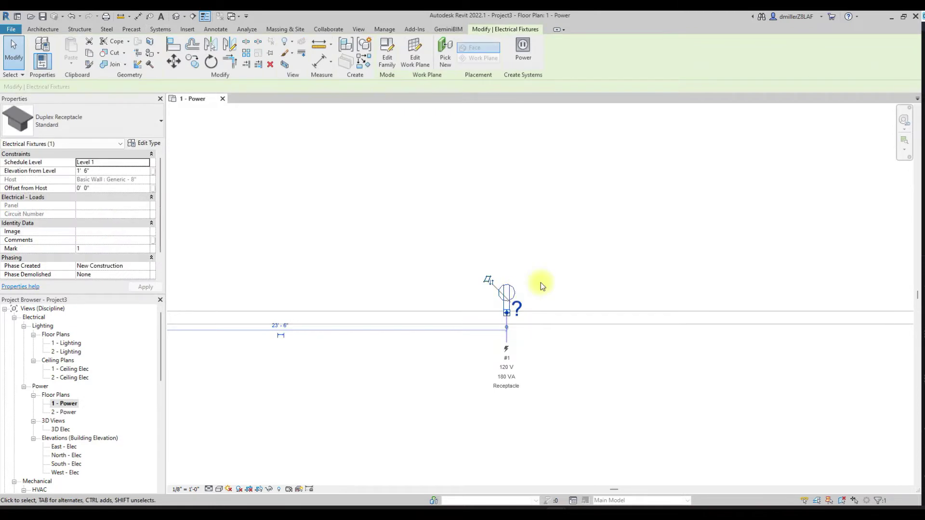
left_click(387, 52)
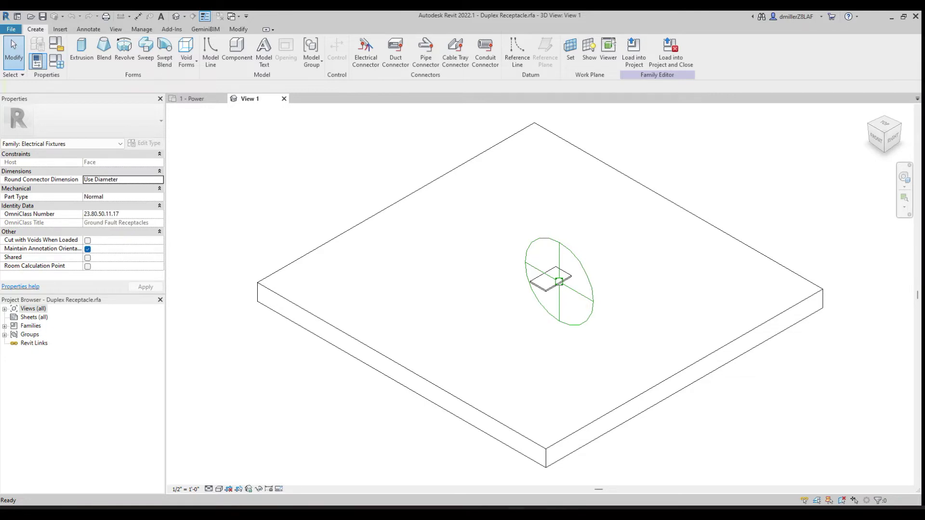
Step: Open the Ref. Level floor plan and edit the nested Duplex Annotation symbol family
left_click(3, 311)
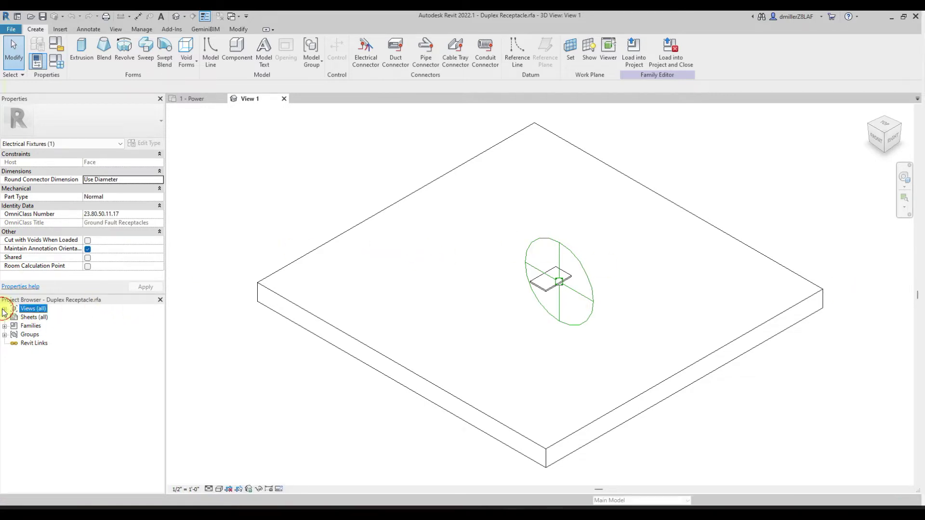
left_click(5, 309)
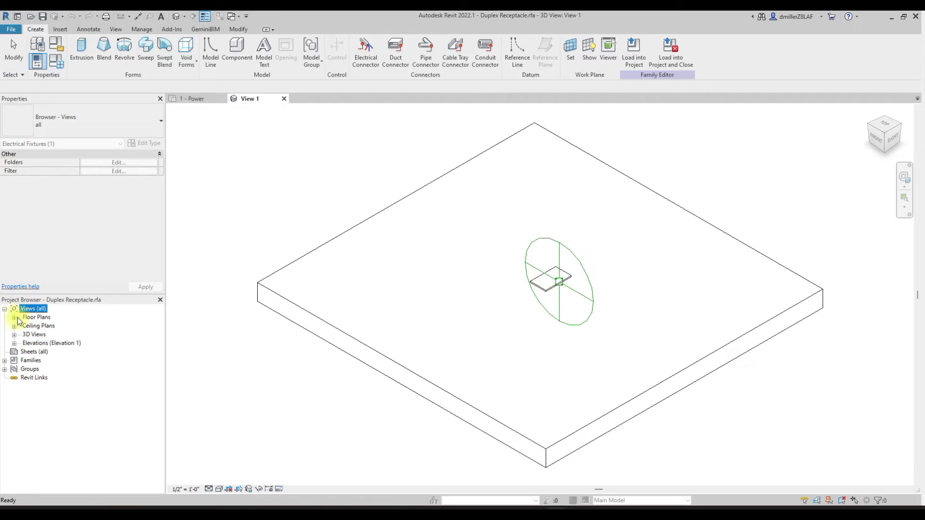
left_click(13, 317)
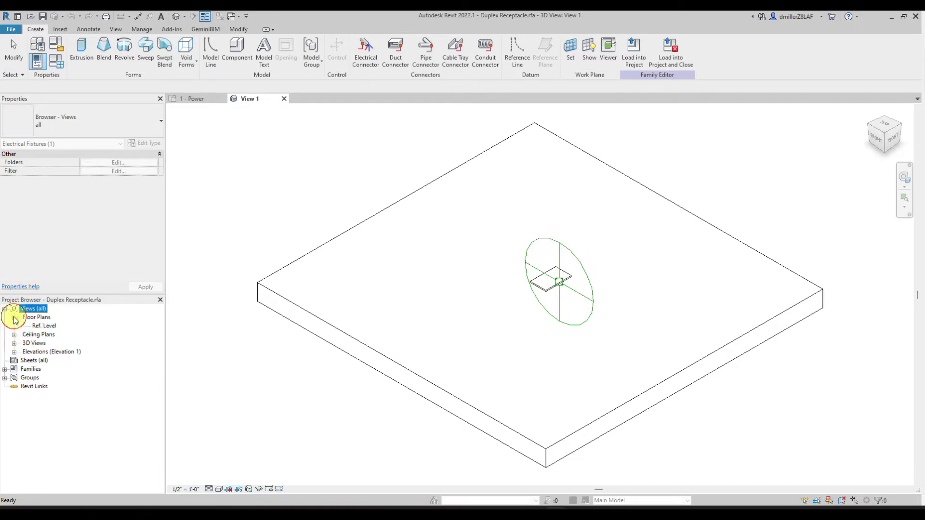
left_click(39, 326)
double_click(39, 326)
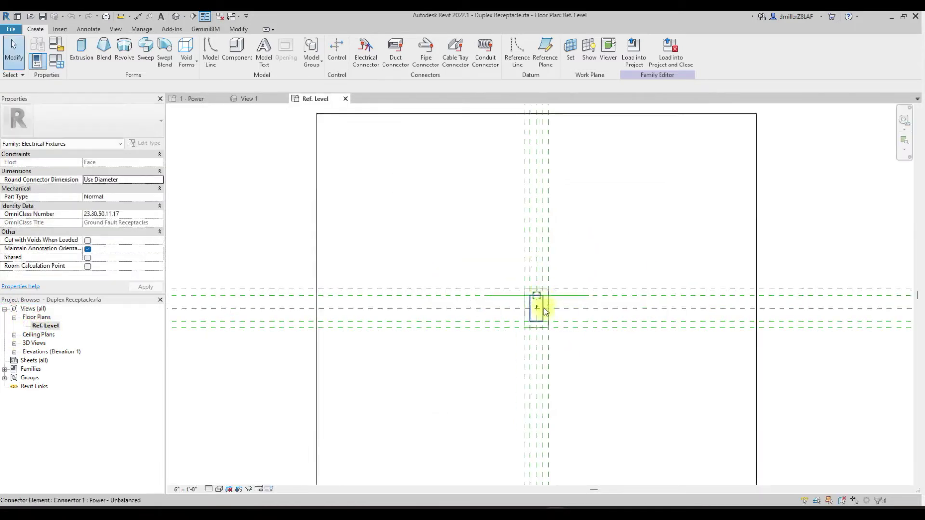
left_click(519, 302)
scroll(519, 294, "up", 3)
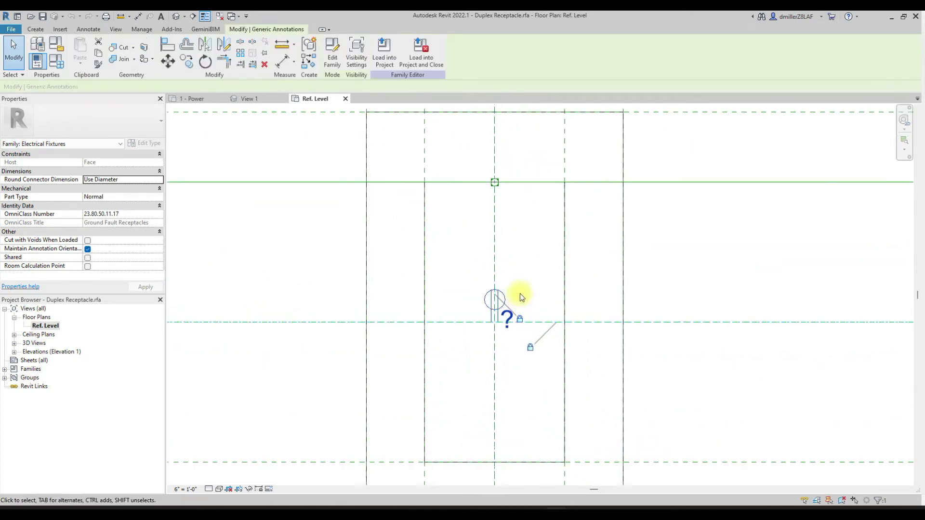
left_click(332, 53)
scroll(516, 227, "down", 5)
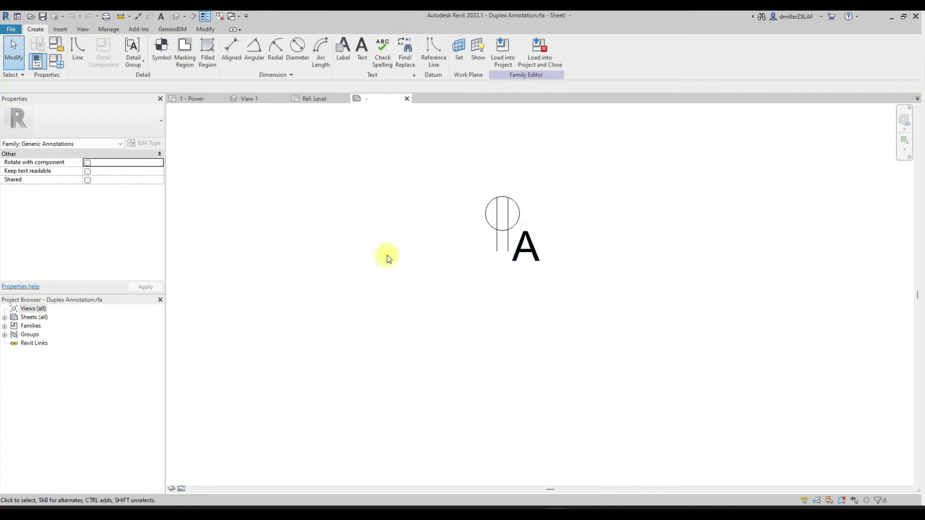
Step: Make Dimensions, Reference Lines and Reference Planes visible via Visibility/Graphics (VG)
key("v")
key("g")
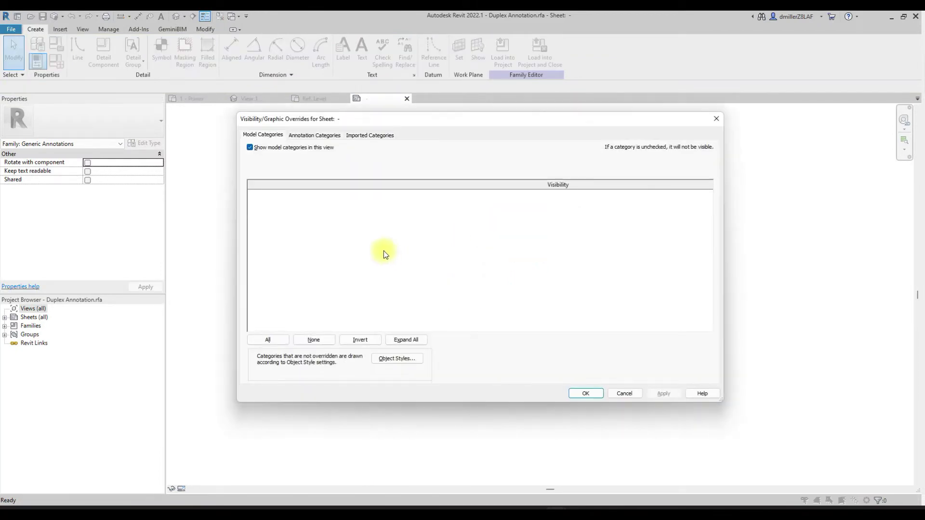
left_click(315, 136)
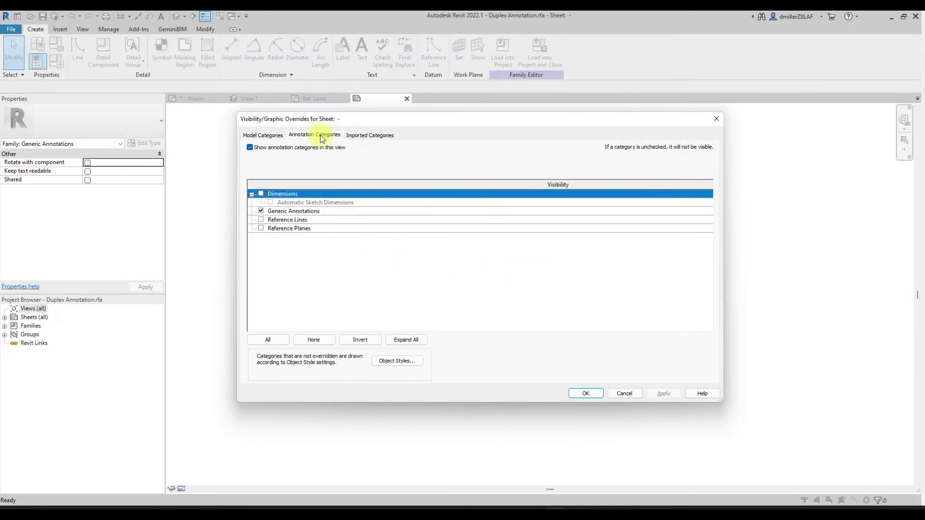
left_click(260, 194)
left_click(261, 219)
left_click(261, 228)
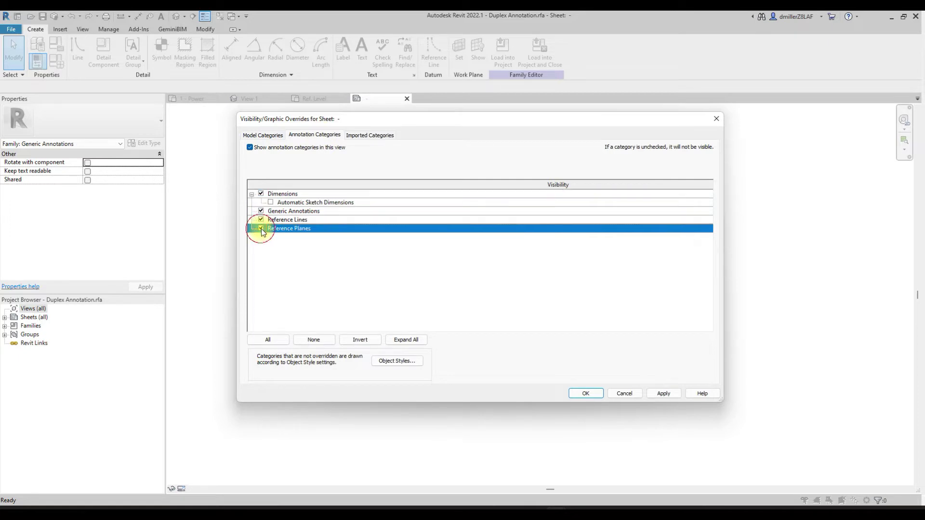
left_click(660, 393)
left_click(586, 394)
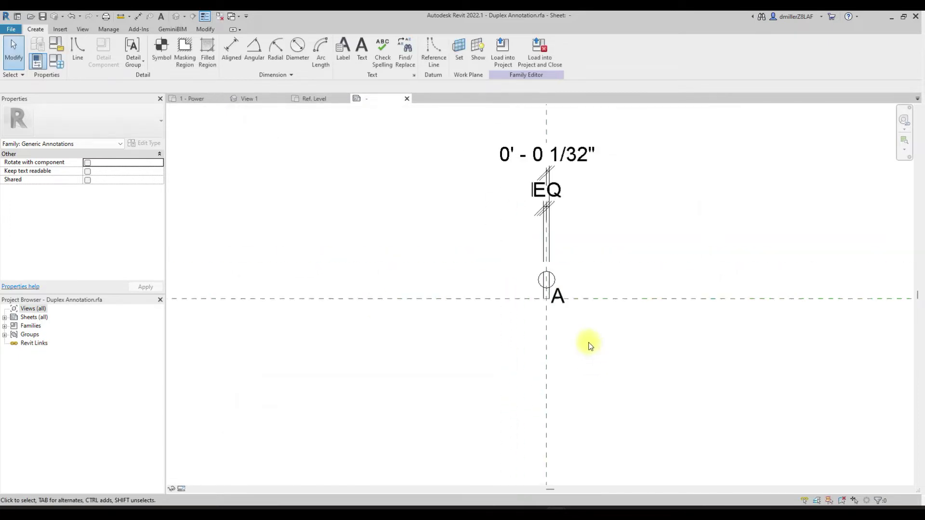
Step: Delete the EQ dimension above the symbol
scroll(591, 346, "down", 3)
left_click_drag(506, 197, 609, 304)
key("Delete")
Step: Move the receptacle symbol and its A label up and right of the planes' intersection
scroll(592, 306, "up", 2)
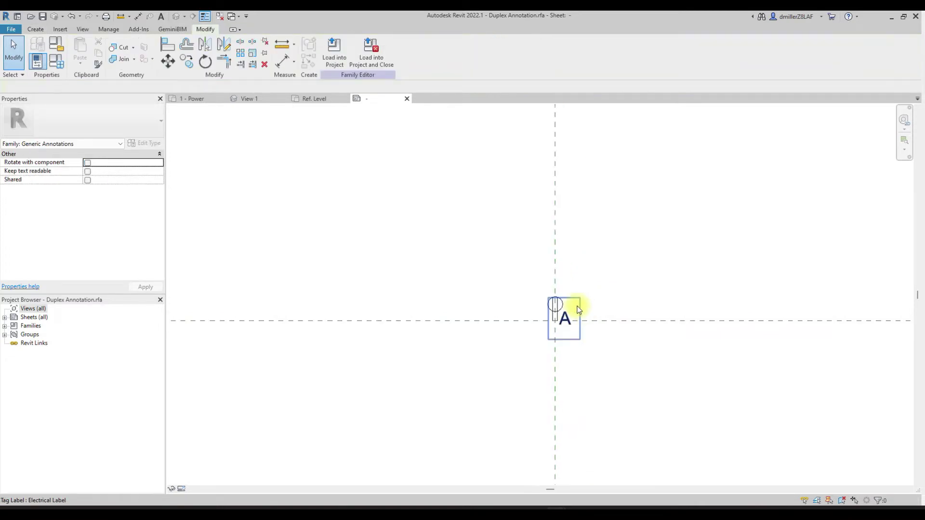
left_click(559, 307)
scroll(558, 308, "up", 1)
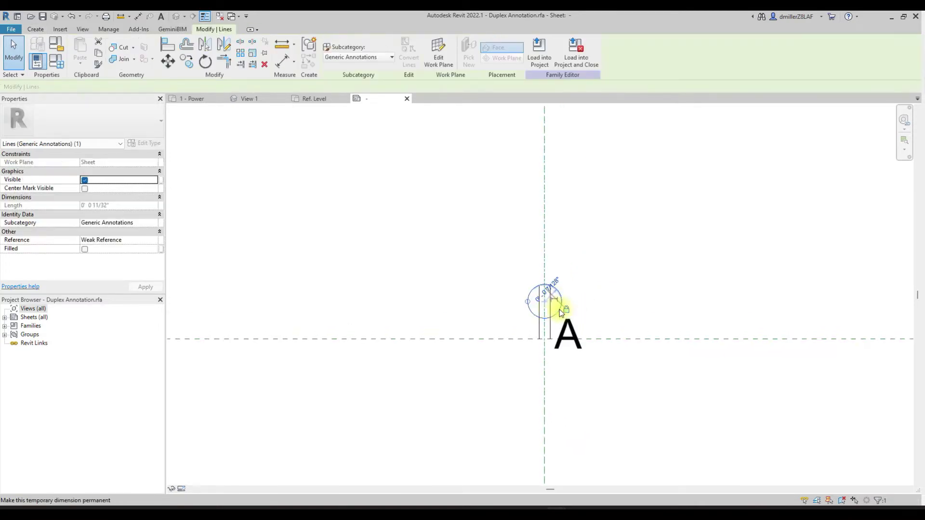
left_click(477, 276)
scroll(479, 280, "down", 3)
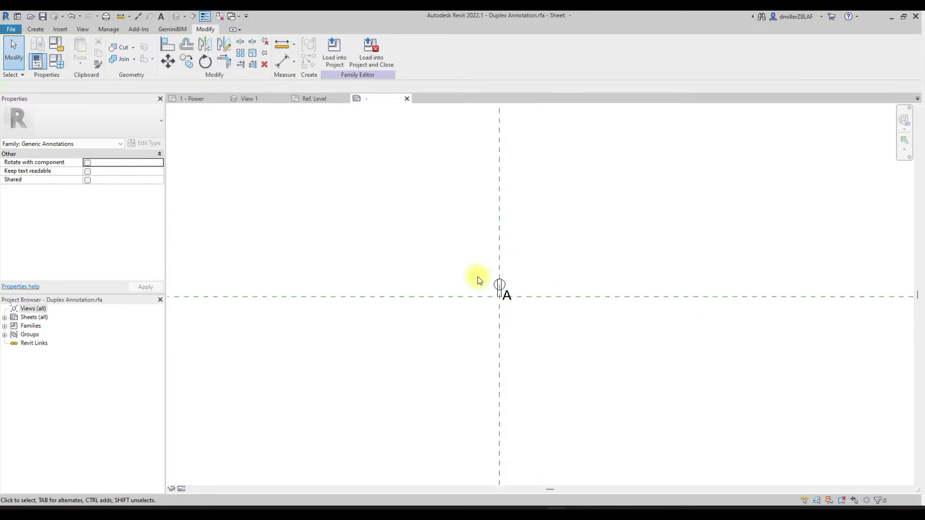
left_click_drag(471, 258, 534, 323)
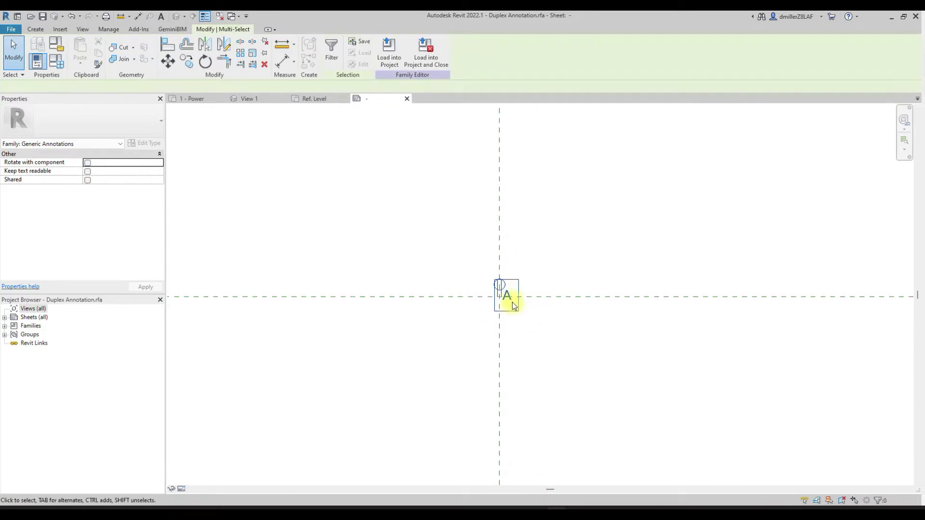
left_click_drag(504, 284, 582, 202)
key("Escape")
scroll(559, 369, "down", 3)
middle_click_drag(555, 359, 547, 340)
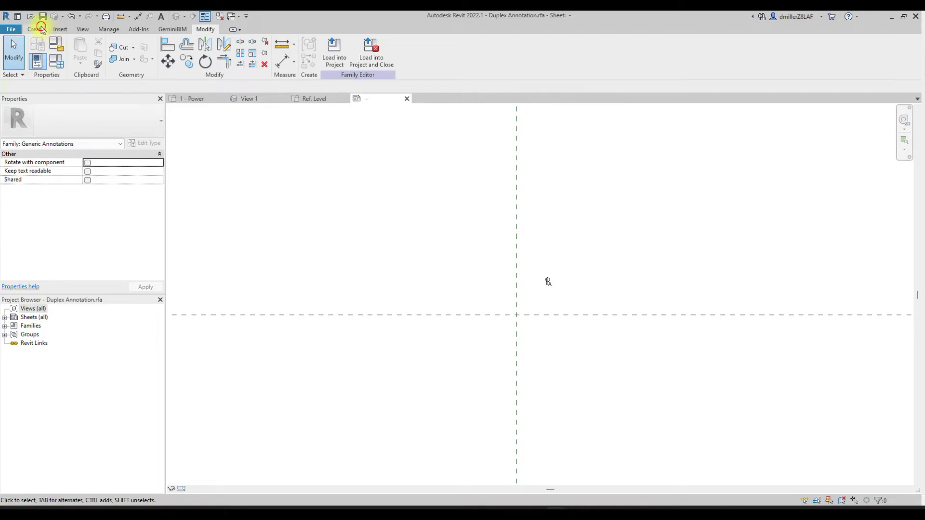
left_click(36, 29)
Step: Draw a vertical reference line on the horizontal plane and copy it to the right
left_click(431, 58)
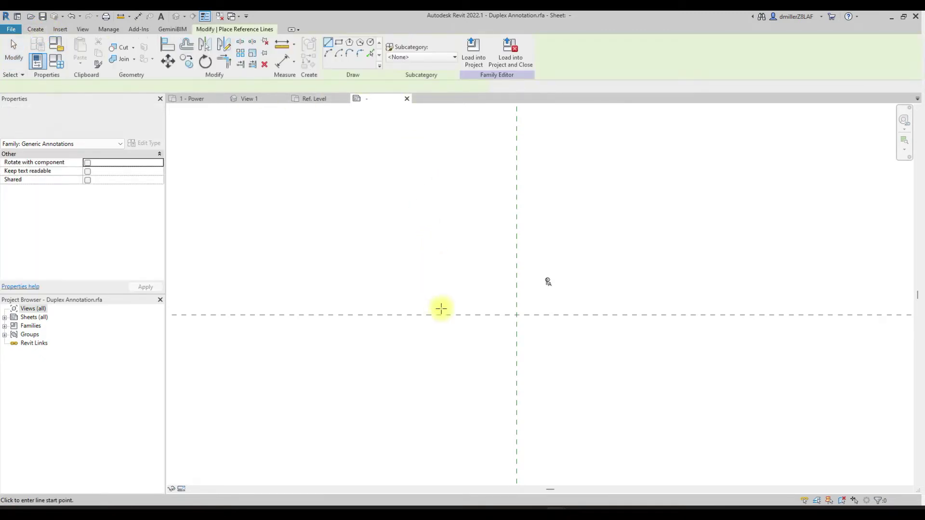
left_click(459, 314)
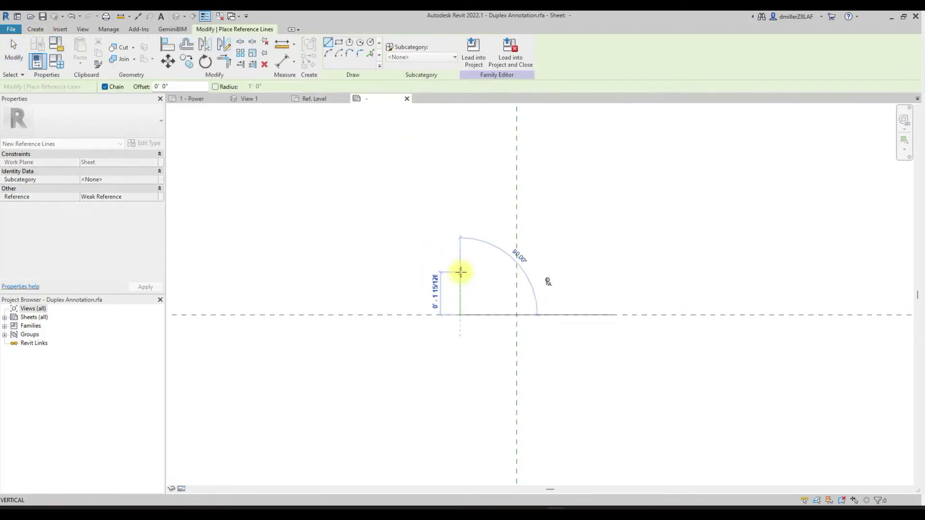
left_click(460, 267)
key("Escape")
key("Escape")
left_click(458, 275)
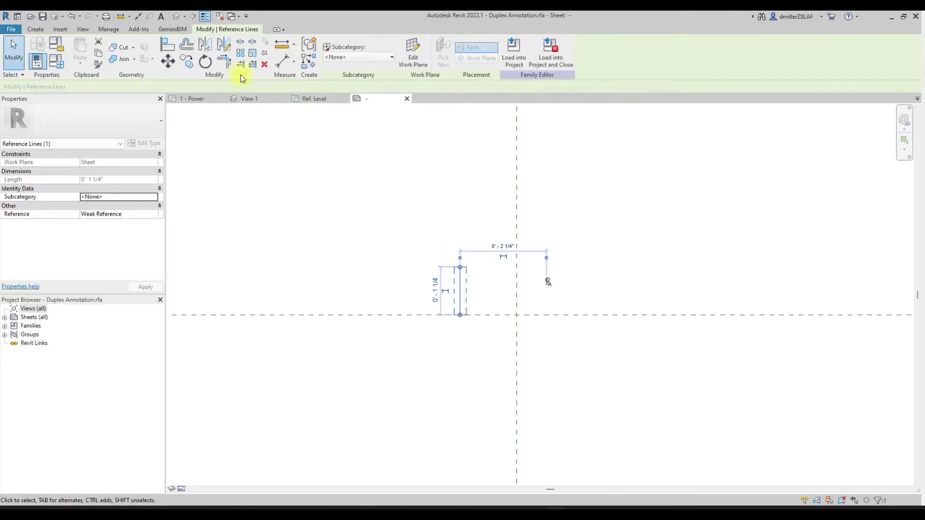
left_click(187, 61)
left_click(461, 314)
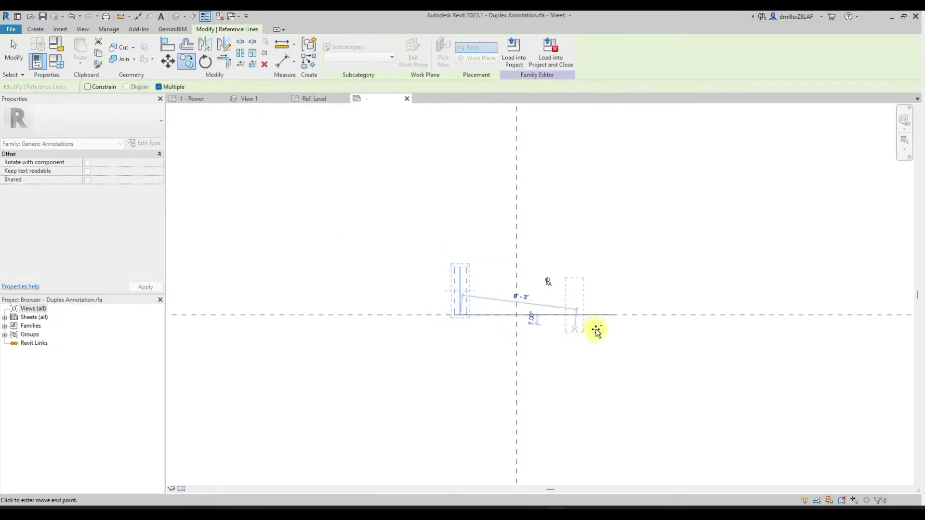
left_click(632, 315)
key("Escape")
key("Escape")
Step: Set the work plane by picking the right vertical reference line
middle_click_drag(615, 334, 541, 376)
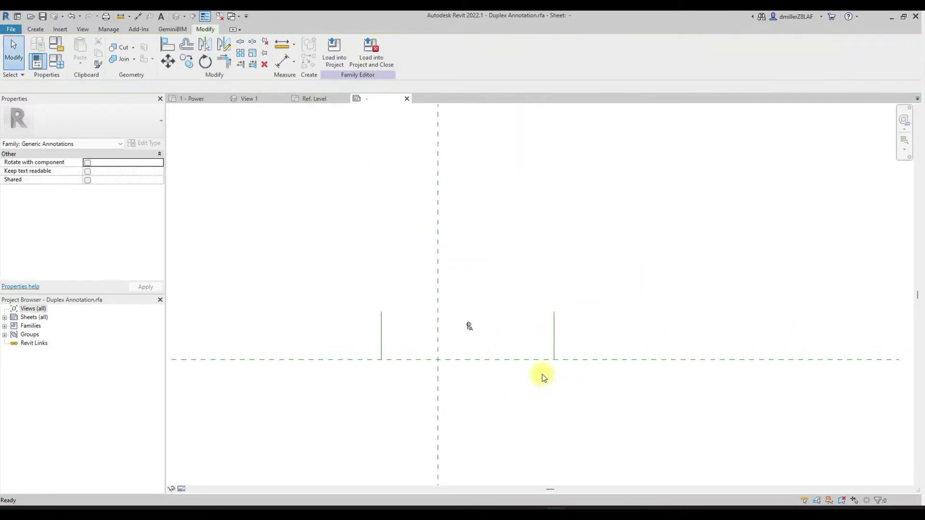
scroll(554, 340, "up", 2)
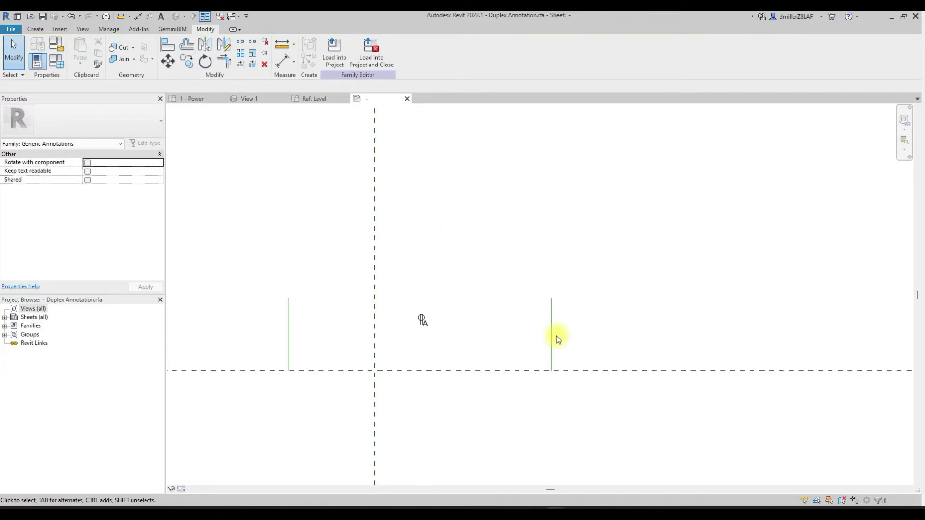
left_click(41, 29)
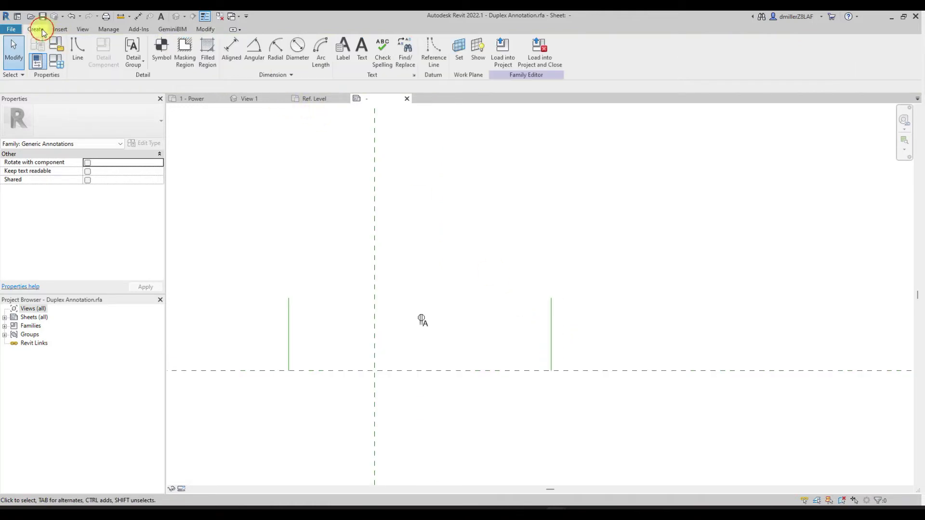
left_click(459, 51)
left_click(400, 273)
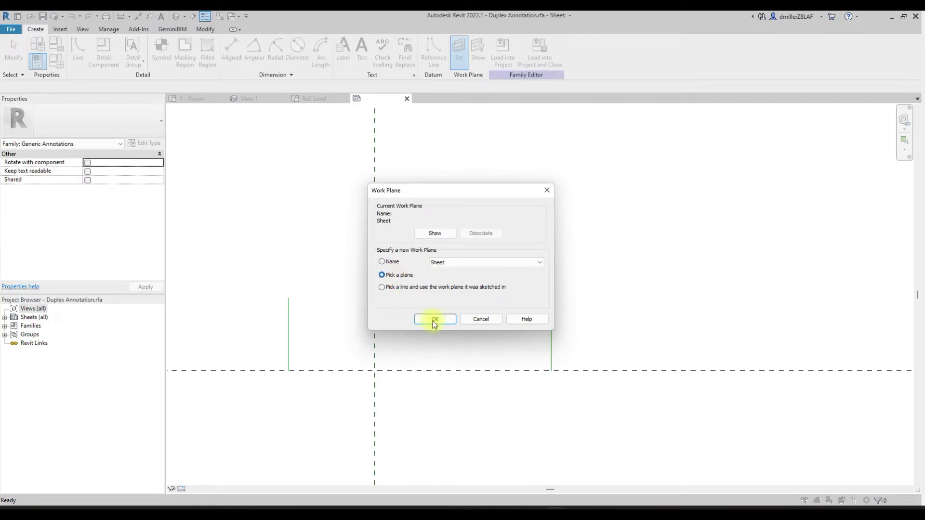
left_click(435, 315)
left_click(551, 313)
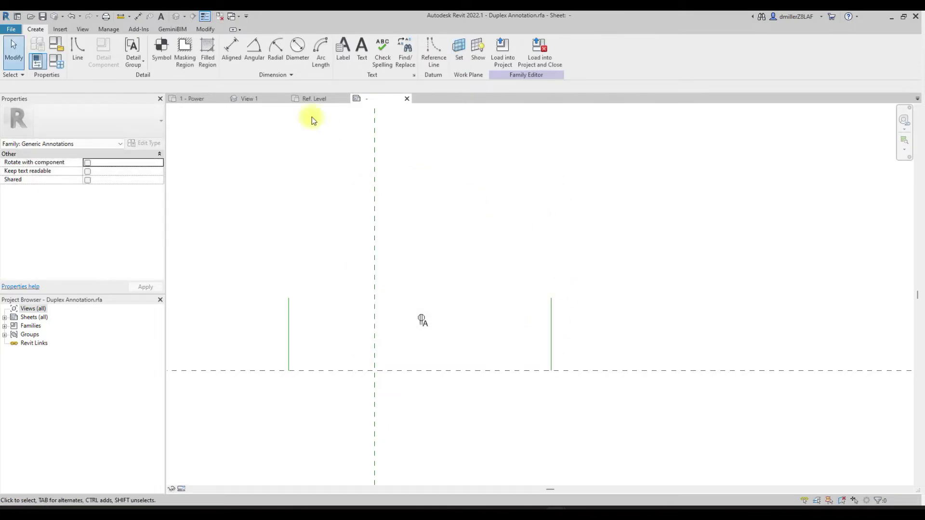
Step: Draw a short horizontal reference line
left_click(430, 49)
scroll(538, 356, "up", 2)
scroll(519, 326, "up", 1)
left_click(473, 318)
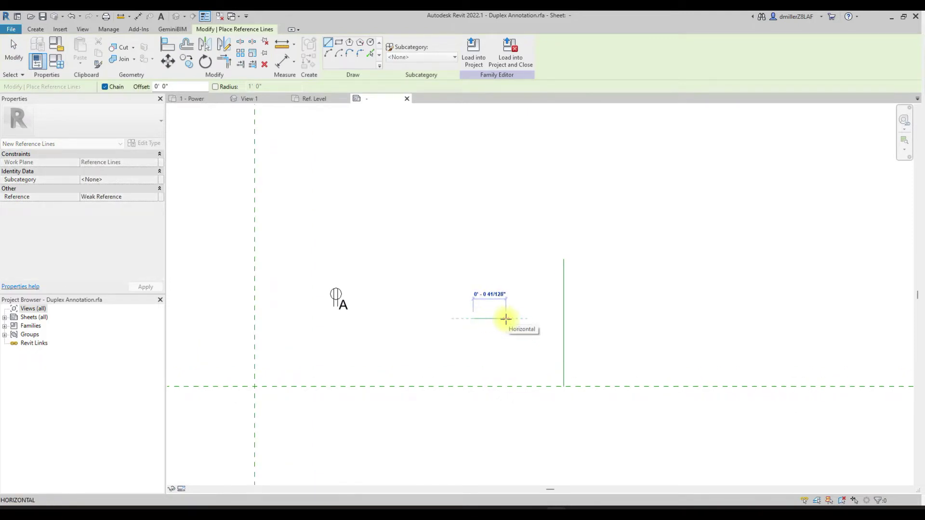
left_click(495, 318)
key("Escape")
key("Escape")
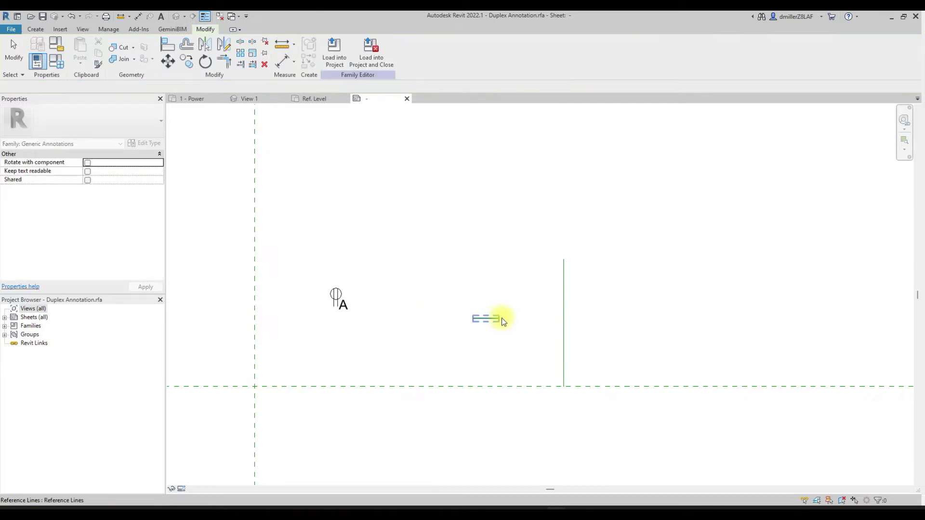
Step: Drag the right vertical reference line further to the right
scroll(499, 318, "down", 3)
left_click(528, 304)
scroll(526, 304, "up", 2)
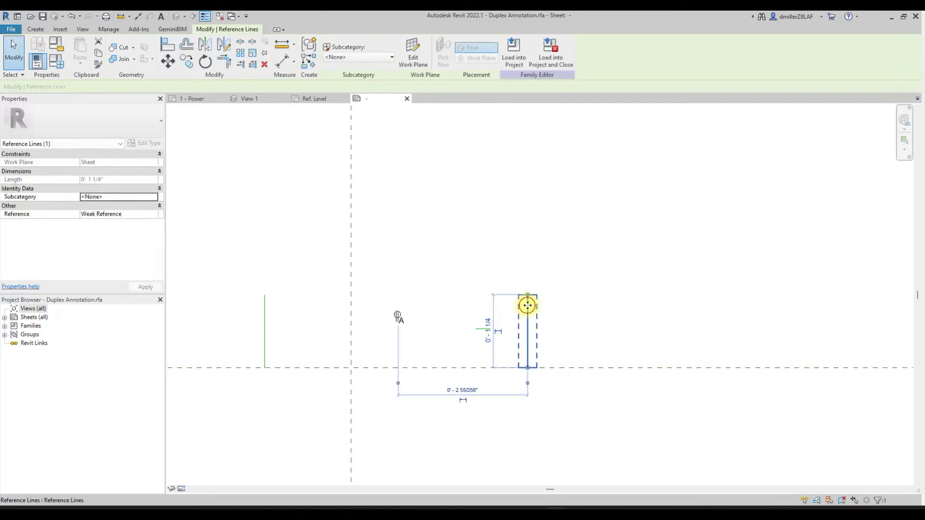
left_click_drag(527, 305, 590, 306)
left_click(662, 313)
scroll(523, 340, "up", 2)
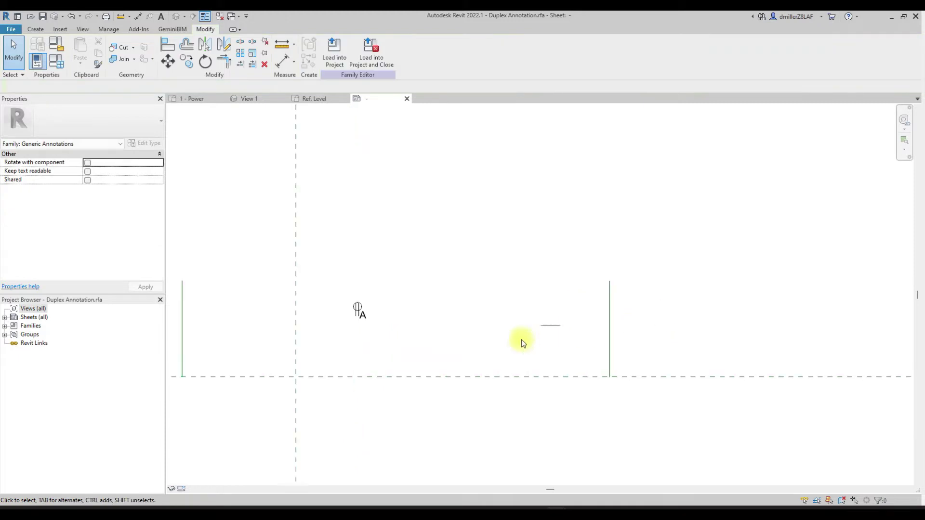
scroll(554, 320, "up", 2)
middle_click_drag(578, 333, 491, 349)
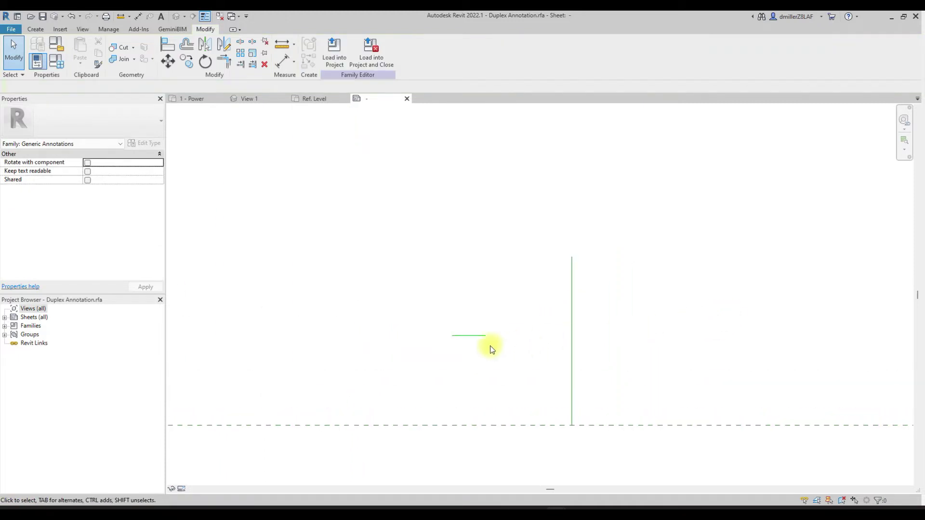
Step: Move the short horizontal reference line across the right vertical line
left_click(479, 336)
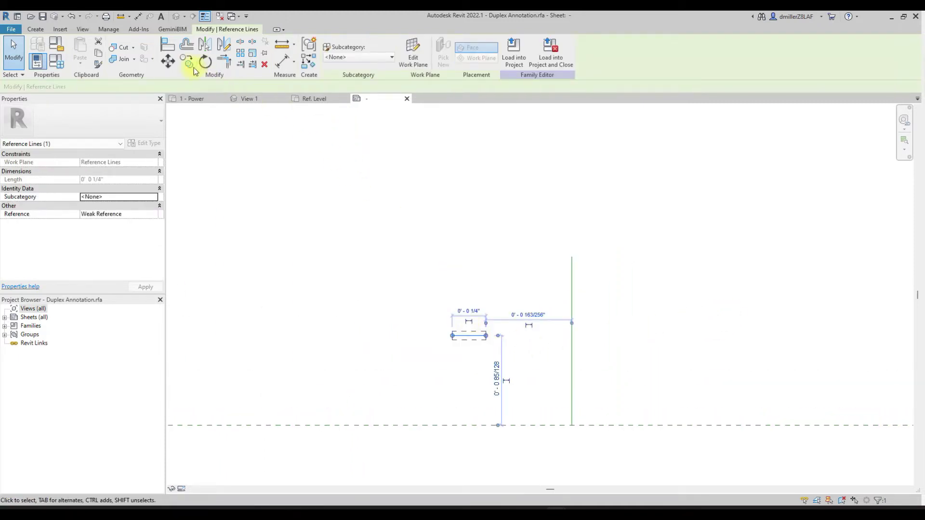
left_click(168, 62)
left_click(474, 337)
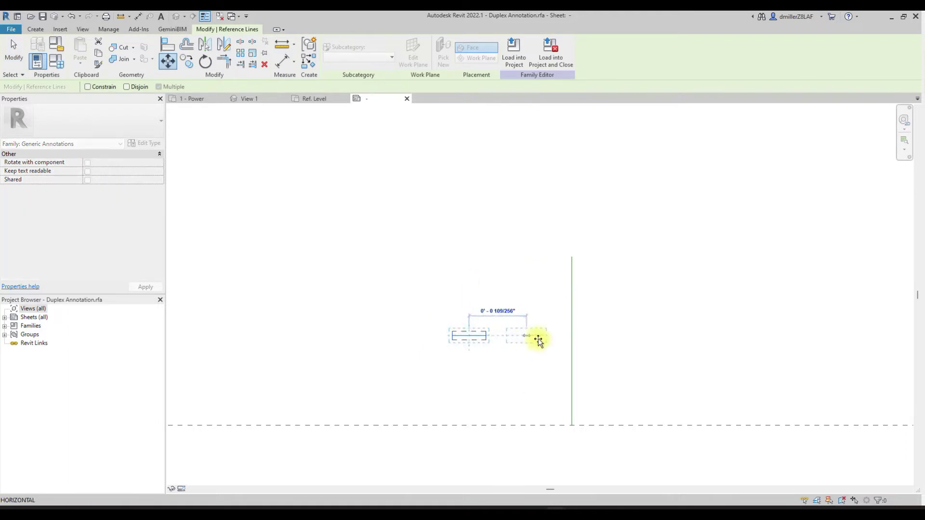
left_click(574, 337)
scroll(573, 337, "down", 1)
left_click(596, 348)
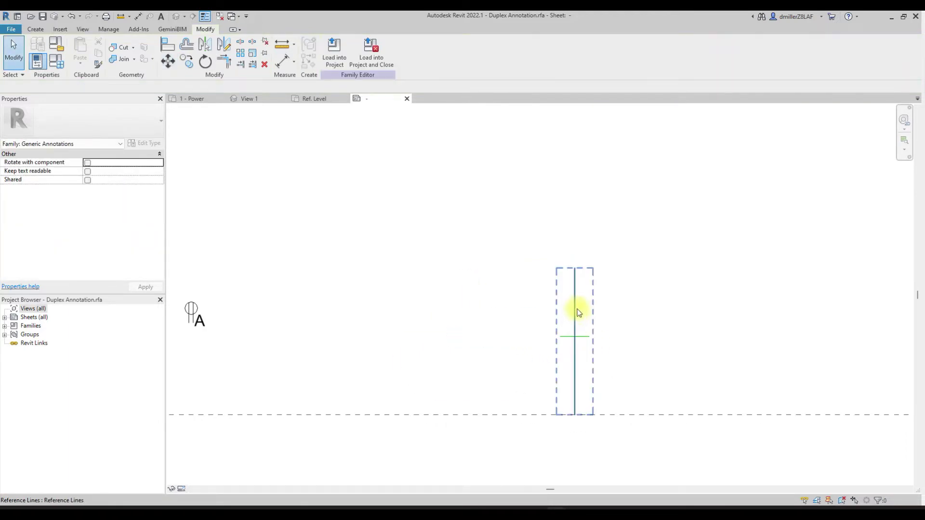
Step: Shift the right vertical reference line back left so both lines flank the symbol
scroll(535, 316, "down", 2)
left_click(557, 302)
scroll(558, 303, "up", 2)
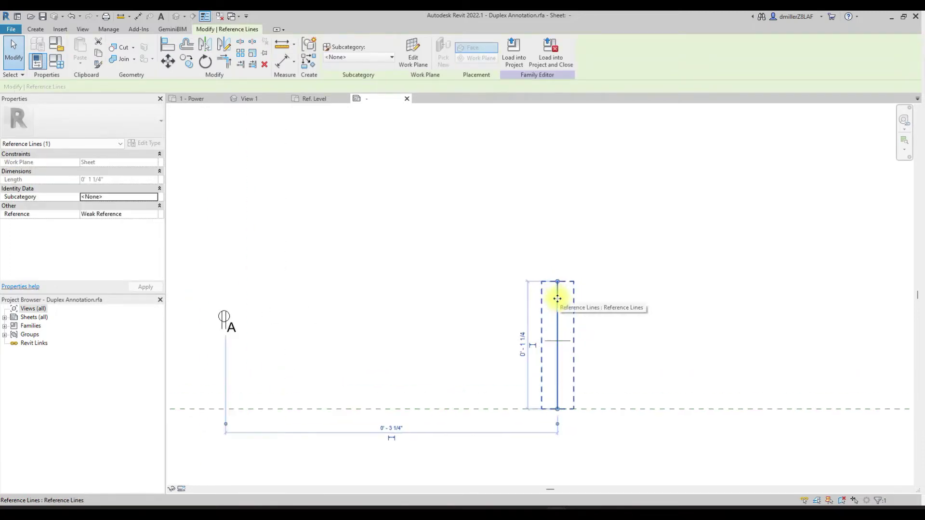
left_click_drag(557, 300, 453, 299)
key("Escape")
scroll(481, 318, "down", 2)
middle_click_drag(510, 344, 533, 333)
scroll(611, 350, "down", 2)
scroll(532, 333, "up", 1)
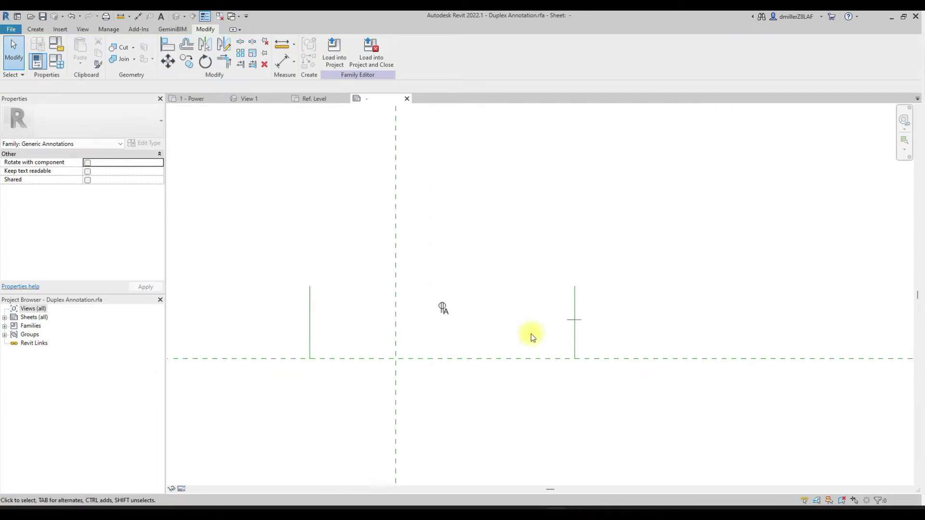
scroll(530, 335, "down", 2)
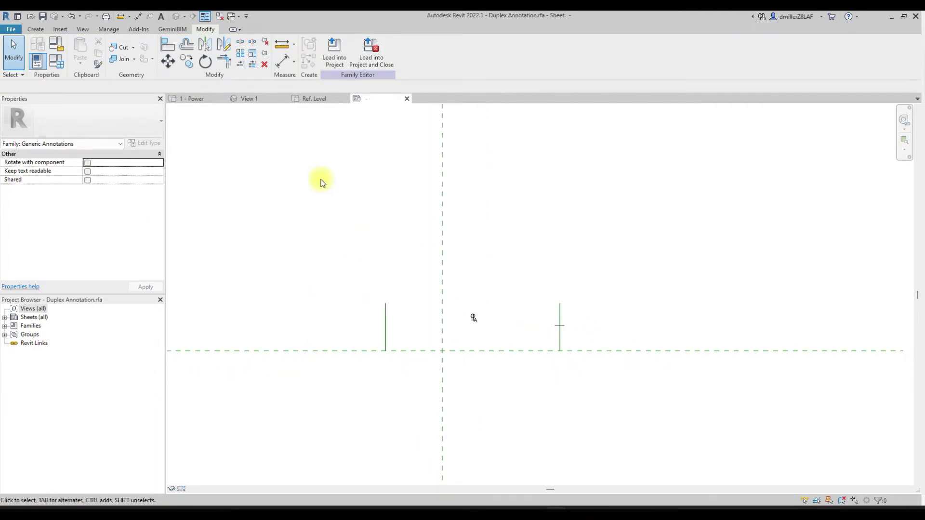
Step: Place an aligned dimension from the left reference line to the vertical centre plane
left_click(284, 62)
left_click(385, 309)
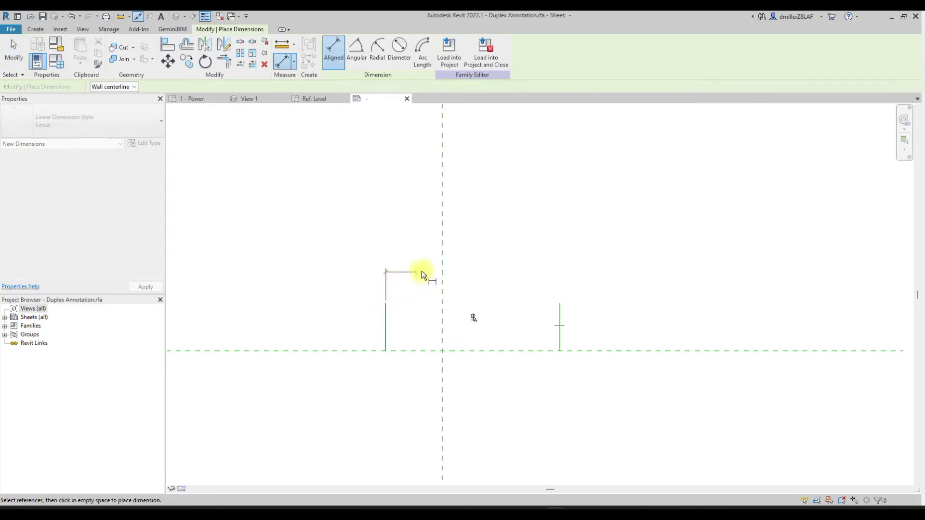
left_click(442, 268)
left_click(423, 254)
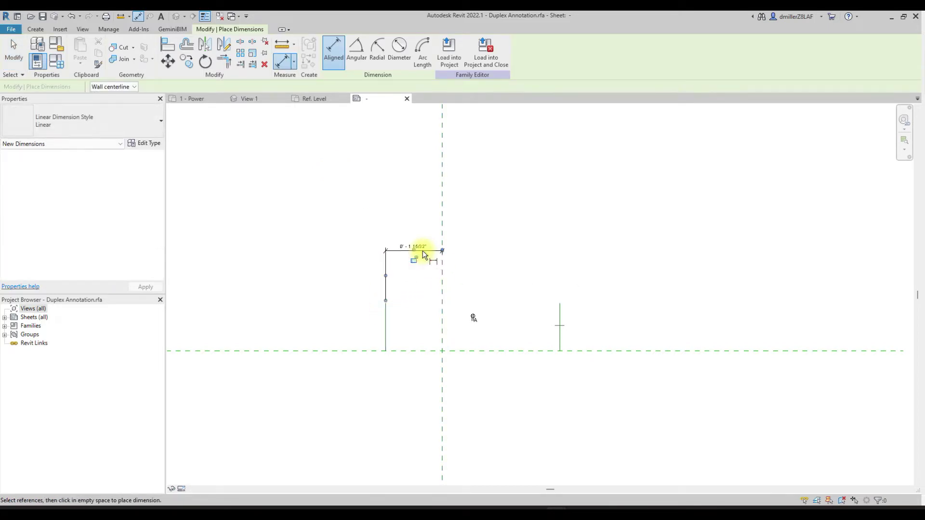
key("Escape")
left_click(429, 250)
Step: Label that dimension with a new instance parameter Neg1 grouped under Constraints
left_click(424, 51)
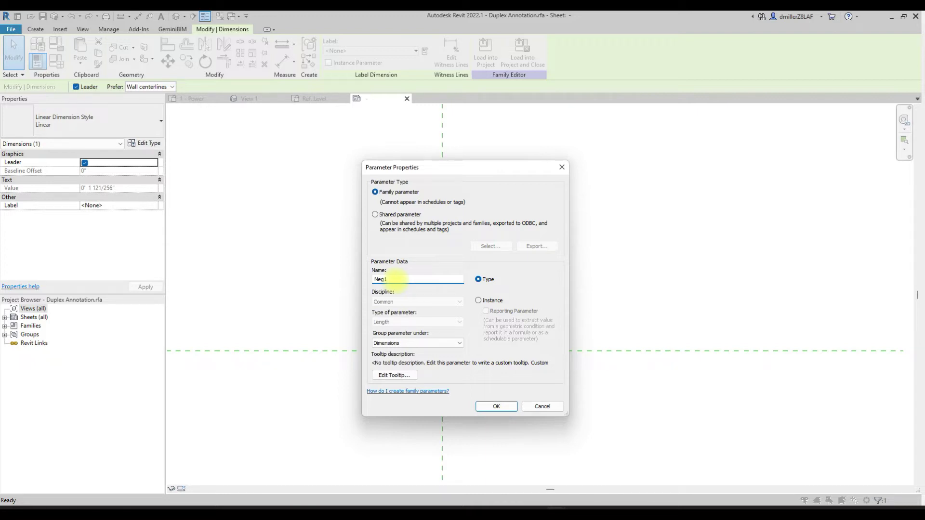
left_click(478, 300)
left_click(451, 344)
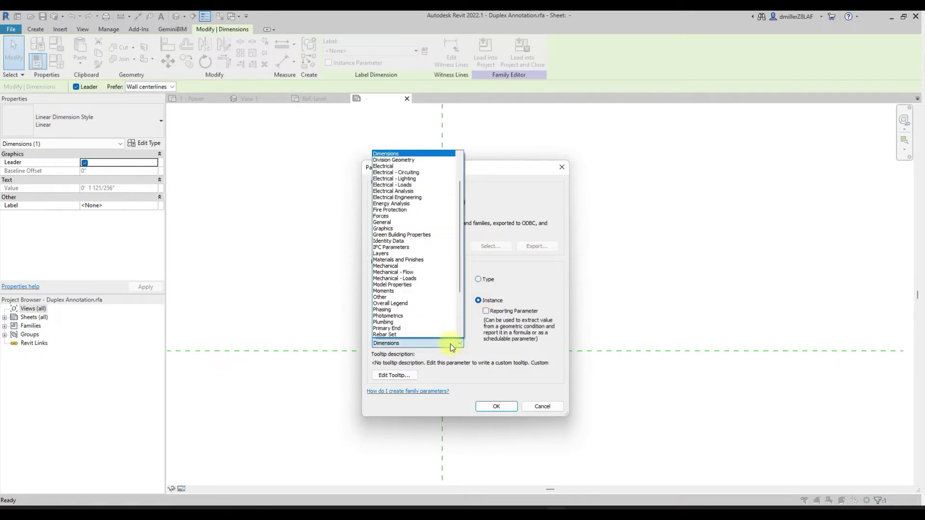
scroll(424, 328, "up", 2)
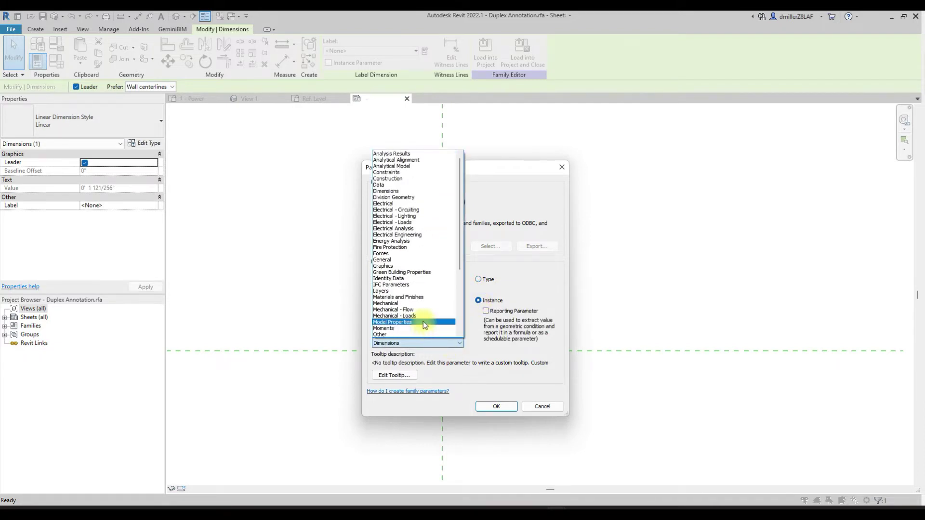
left_click(390, 172)
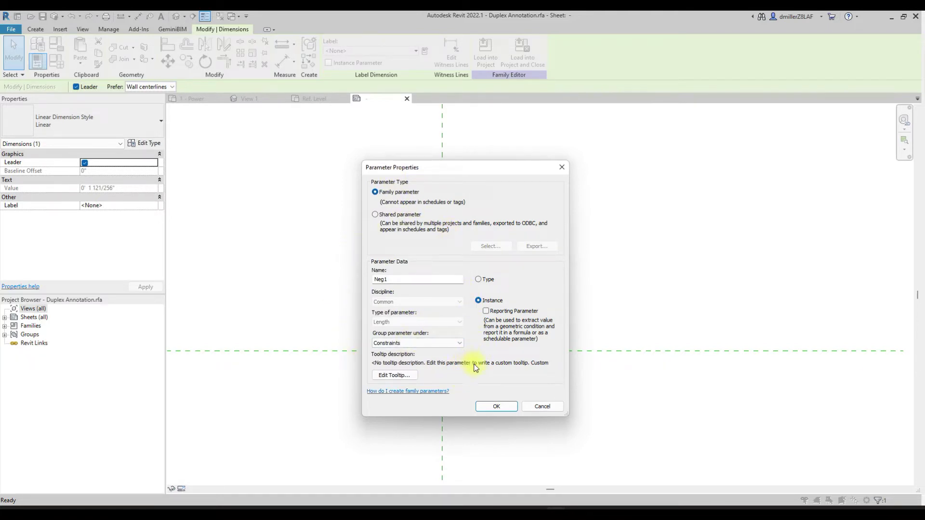
left_click(492, 407)
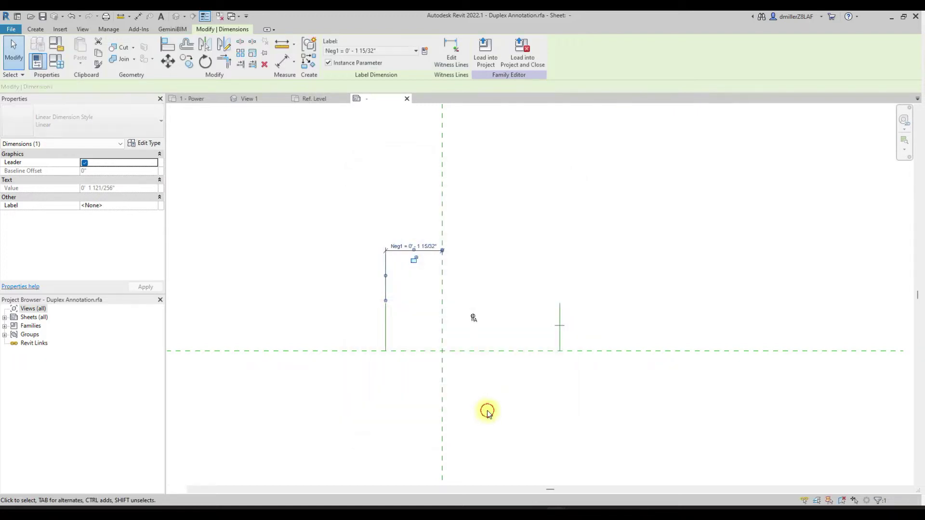
left_click(413, 331)
Step: Place an aligned dimension spanning both vertical reference lines below the level
left_click(139, 17)
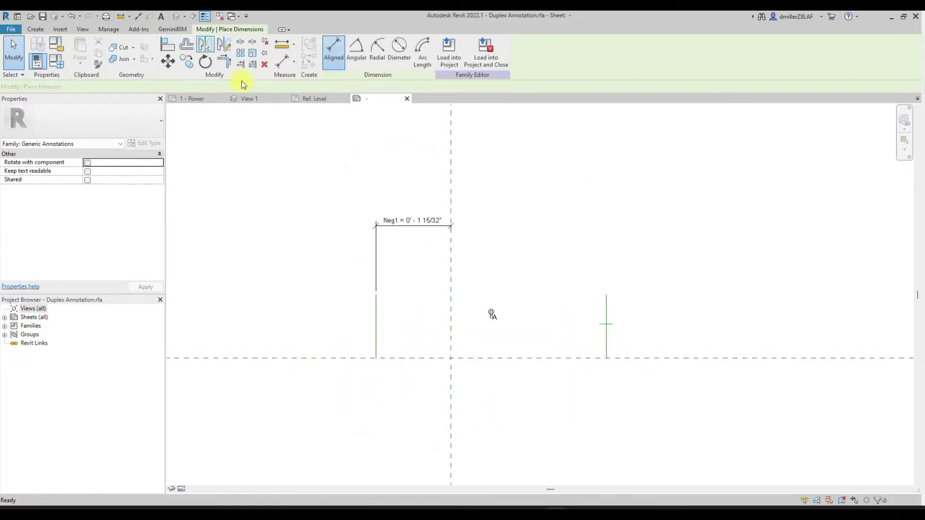
left_click(374, 322)
scroll(594, 353, "up", 3)
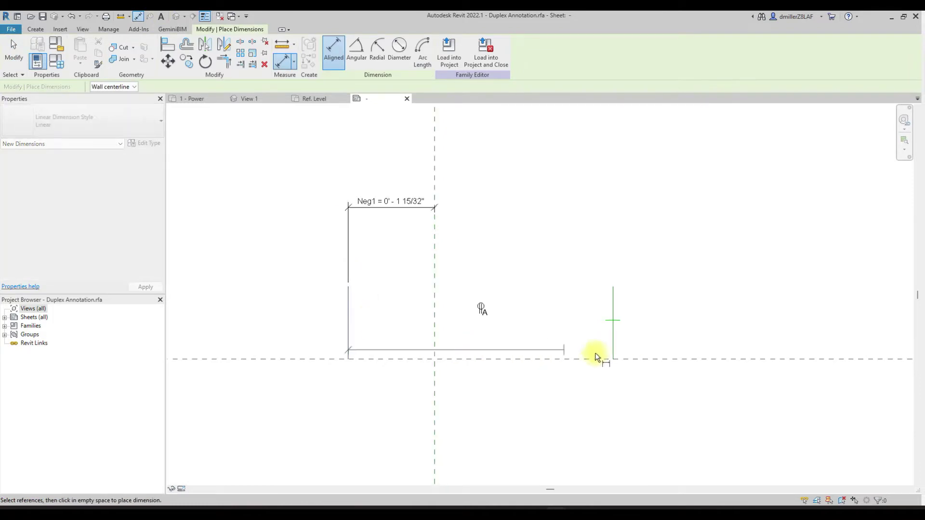
left_click(623, 346)
scroll(597, 368, "down", 3)
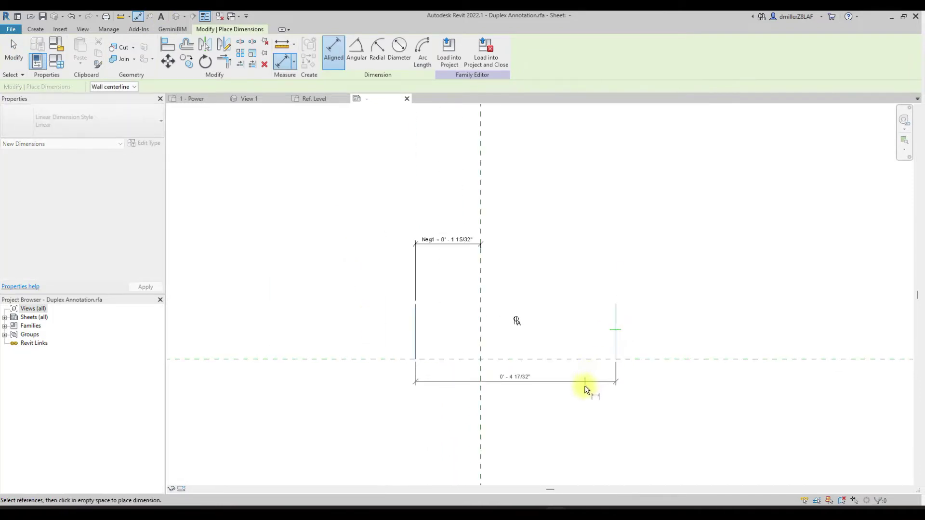
left_click(572, 394)
key("Escape")
left_click(558, 397)
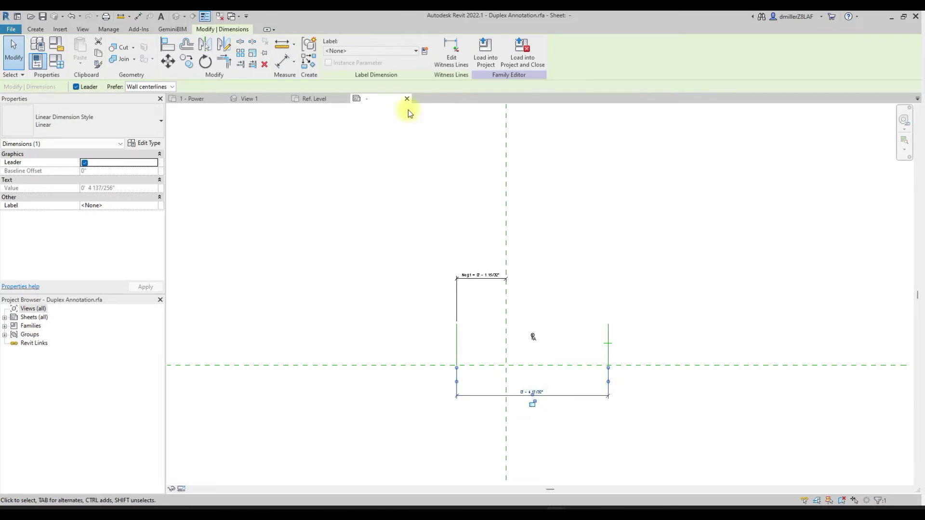
Step: Label the spanning dimension with a new Horz1 instance parameter under Constraints
left_click(425, 50)
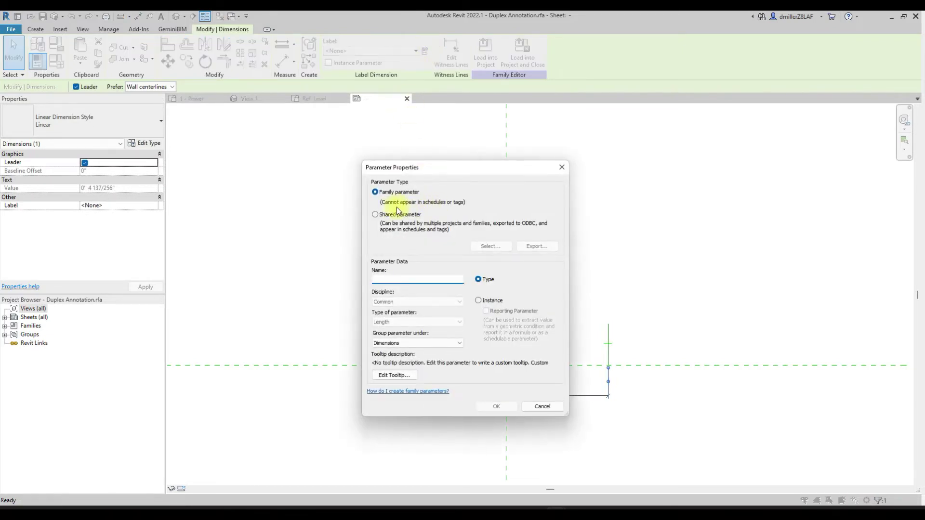
left_click(479, 300)
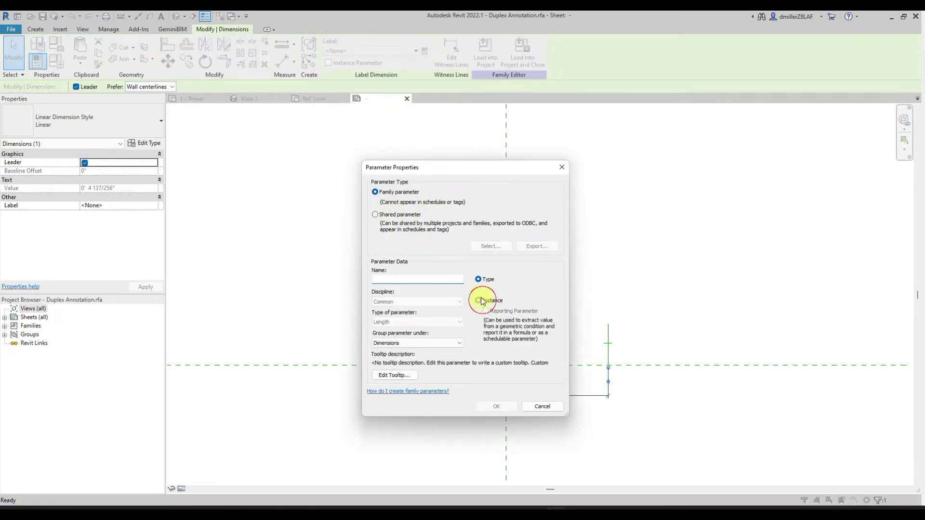
left_click(439, 276)
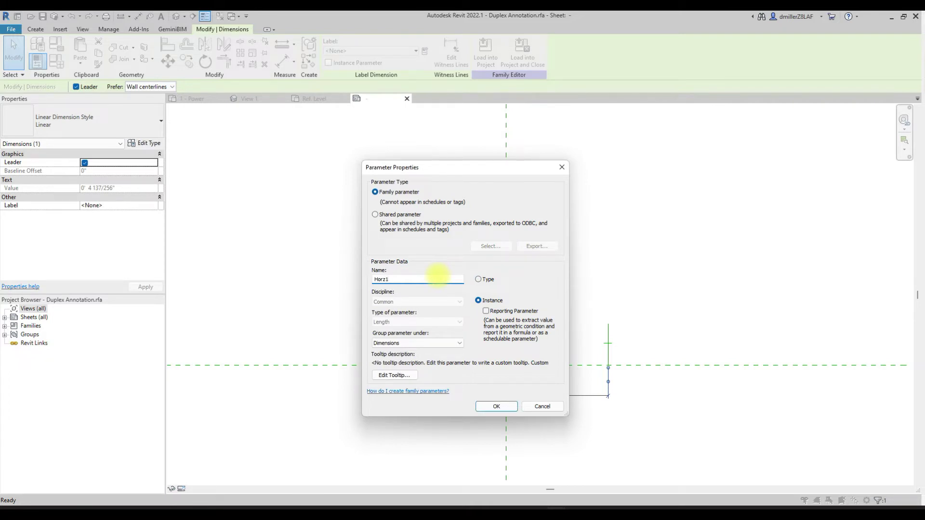
left_click(459, 342)
scroll(450, 310, "down", 3)
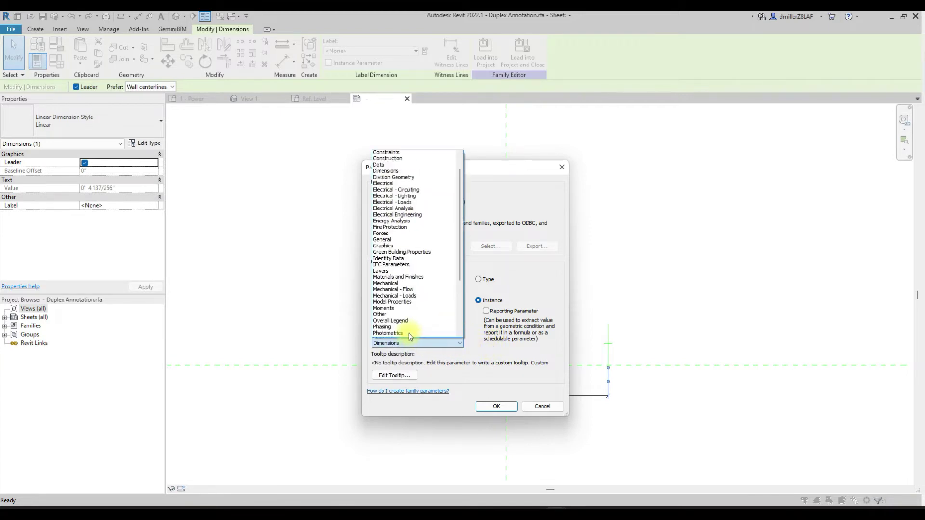
scroll(409, 333, "up", 1)
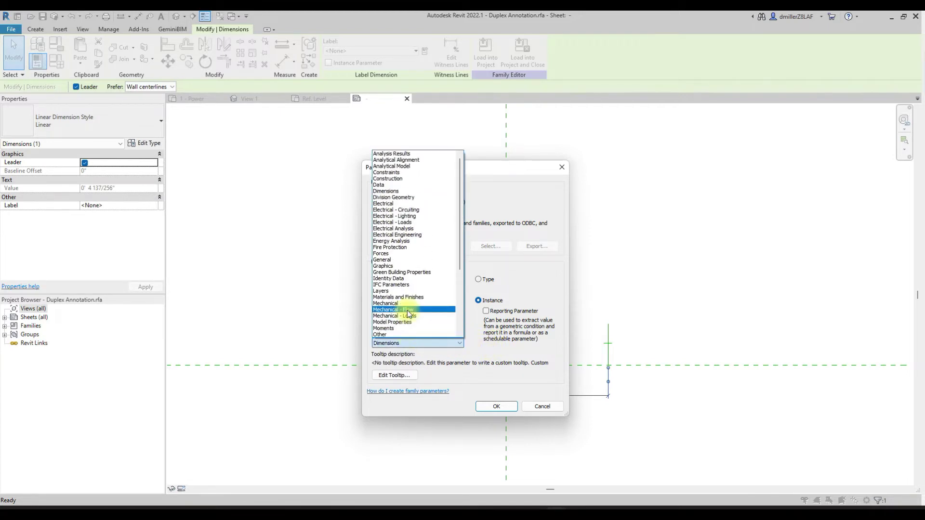
left_click(393, 173)
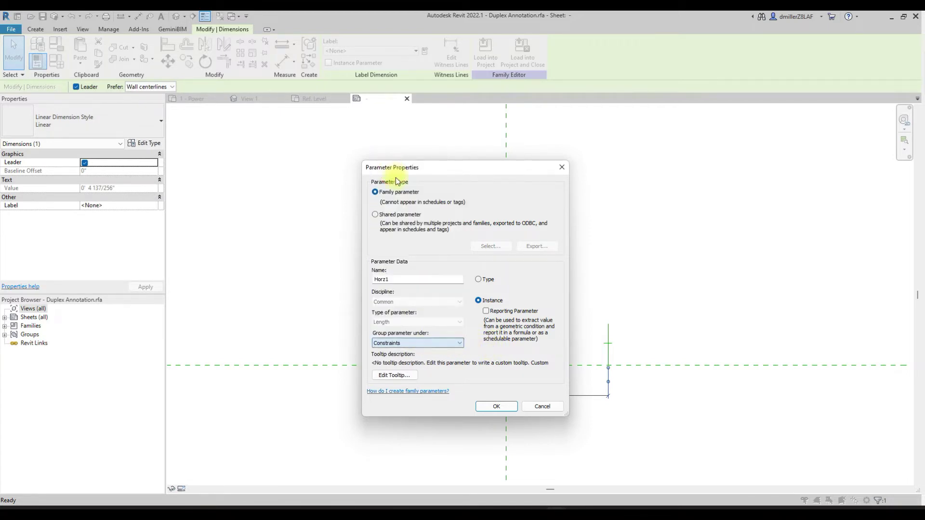
left_click(498, 408)
left_click(398, 413)
middle_click_drag(603, 439, 548, 428)
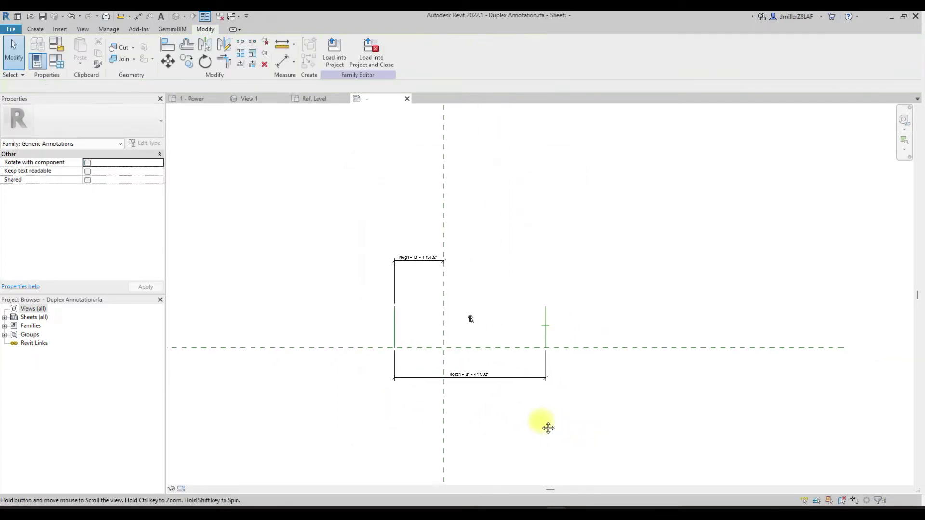
scroll(567, 381, "up", 1)
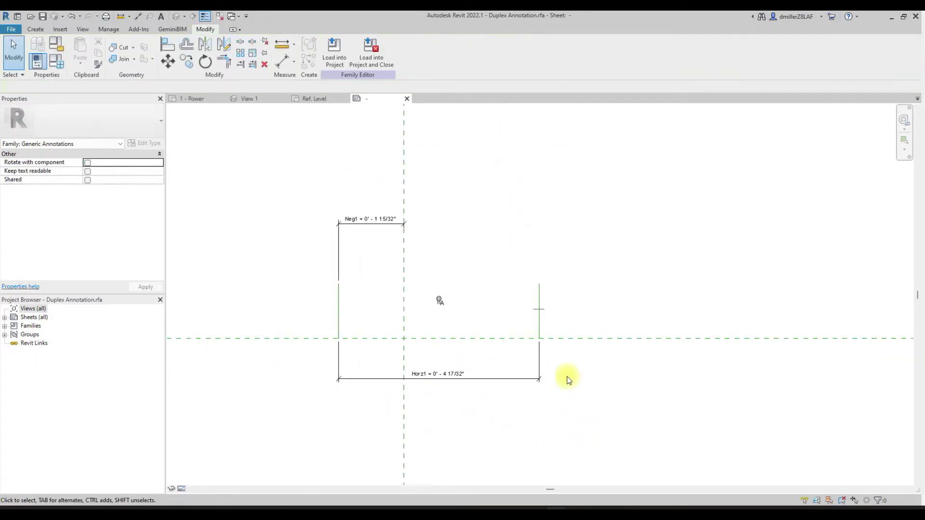
Step: Place an aligned dimension from the short horizontal reference line to the level line
left_click(138, 16)
left_click(558, 337)
scroll(554, 332, "up", 4)
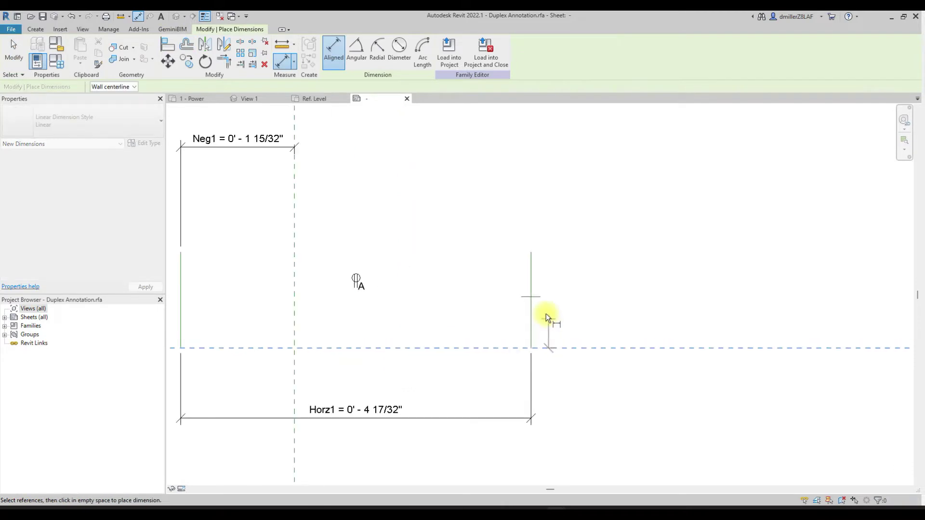
left_click(534, 292)
scroll(592, 308, "down", 2)
left_click(652, 323)
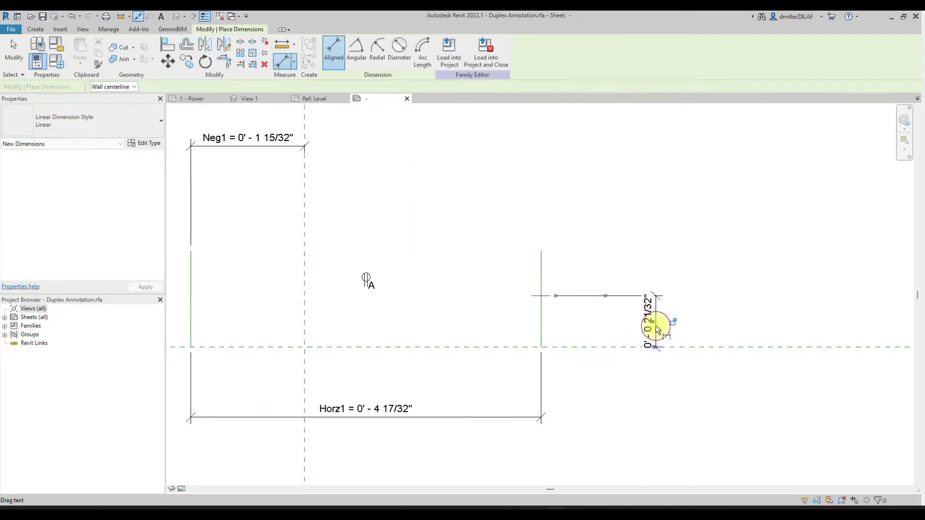
key("Escape")
scroll(658, 322, "up", 2)
Step: Label that dimension with a new instance parameter Vert1, grouped under Constraints
left_click(659, 320)
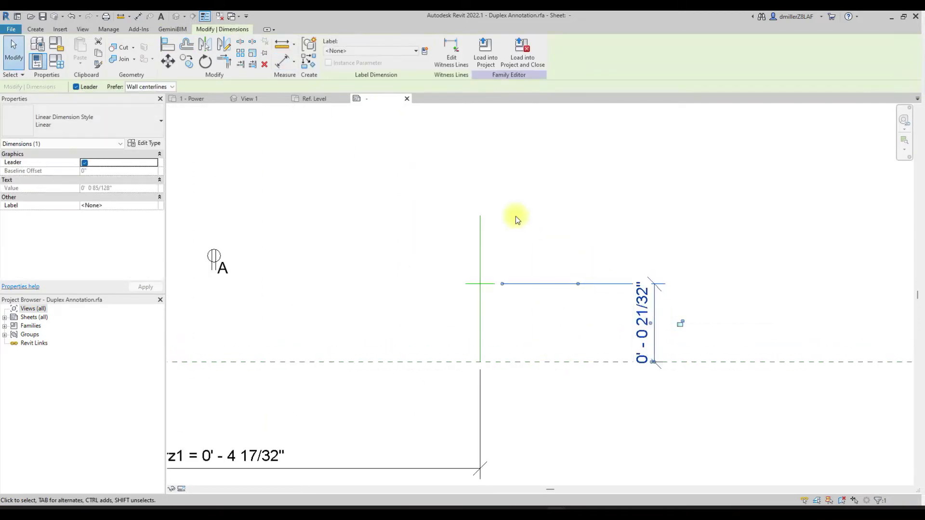
left_click(427, 52)
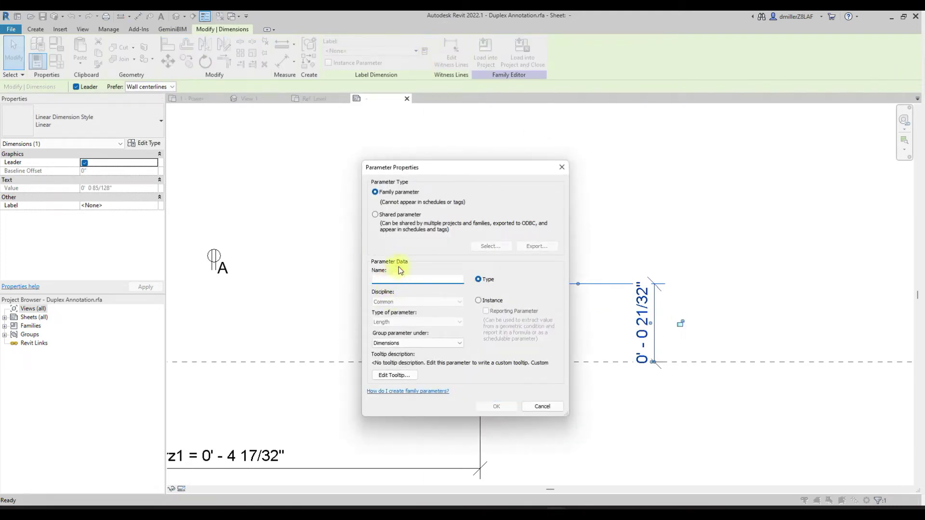
type("Vert1")
left_click(478, 301)
left_click(439, 343)
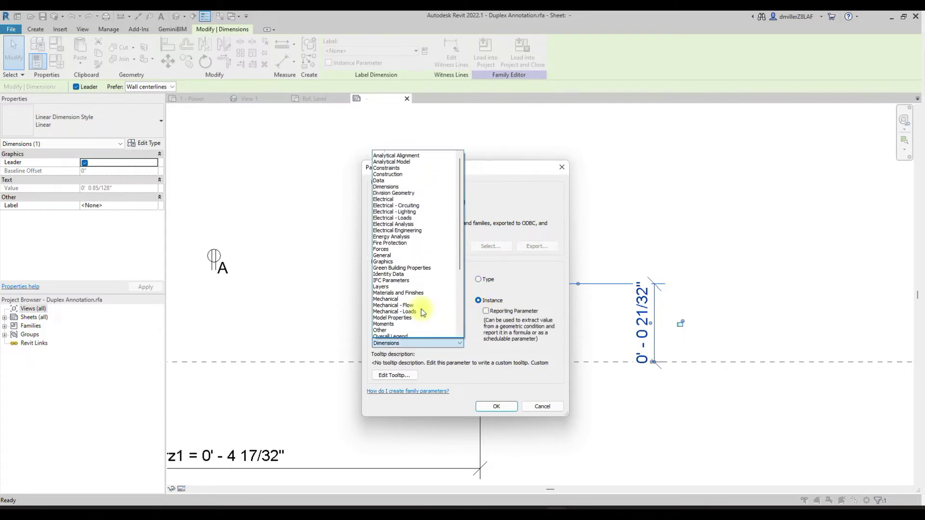
left_click(424, 168)
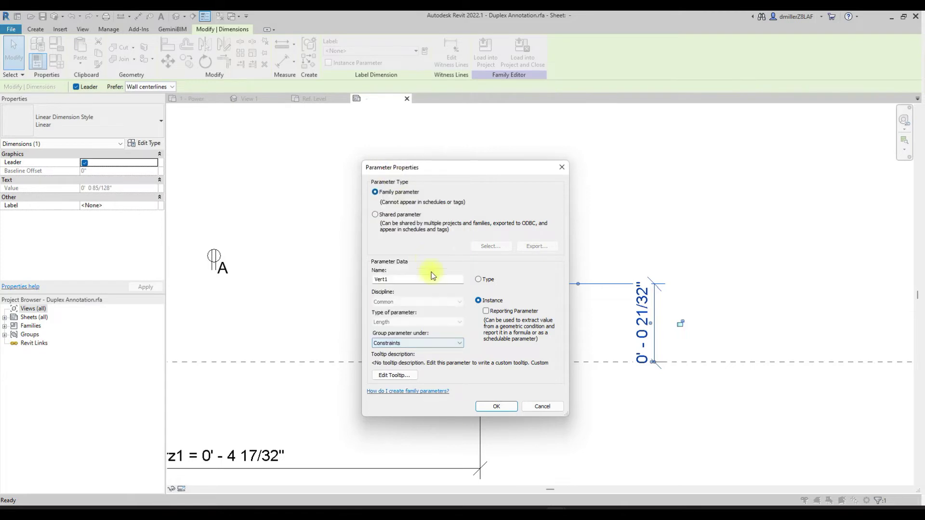
left_click(501, 406)
scroll(604, 420, "down", 1)
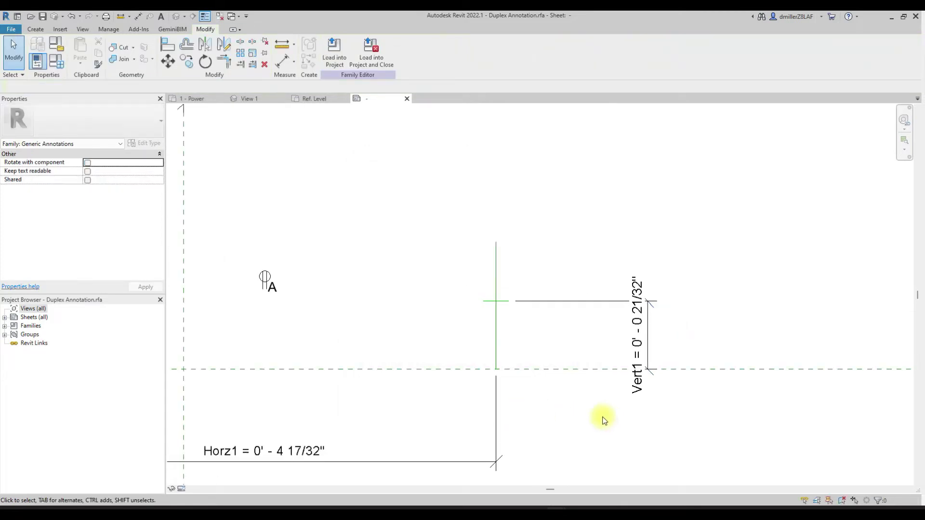
scroll(604, 420, "down", 2)
Step: Set the Neg1 dimension on the left reference line to 2 inches
middle_click_drag(604, 420, 652, 362)
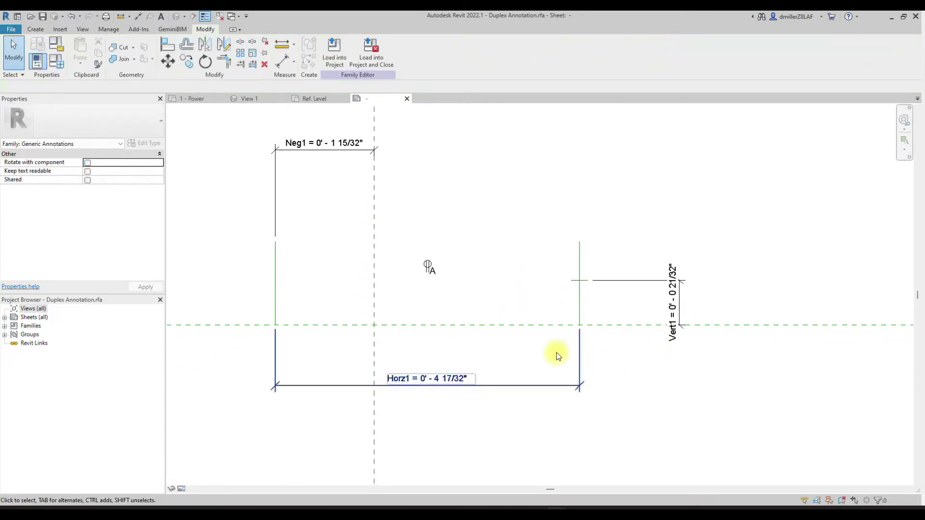
left_click(274, 289)
left_click(339, 141)
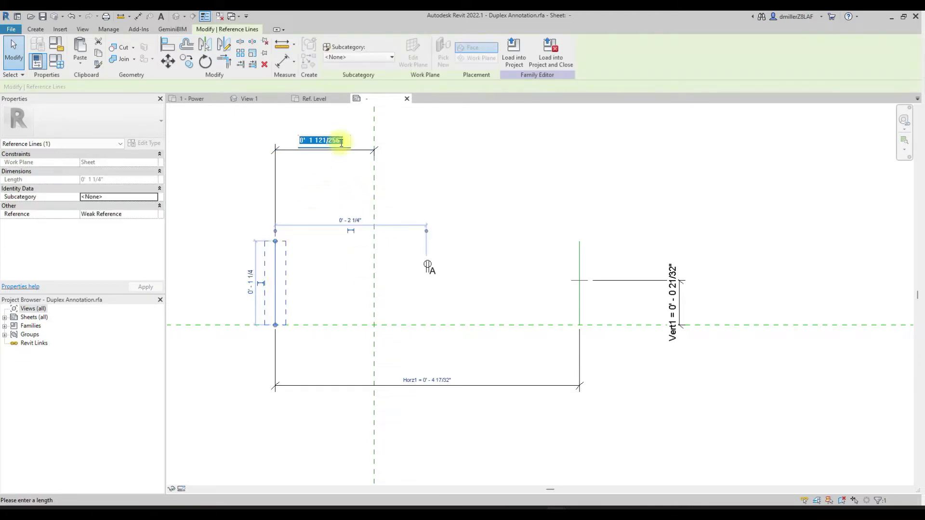
type("2\"")
key("Return")
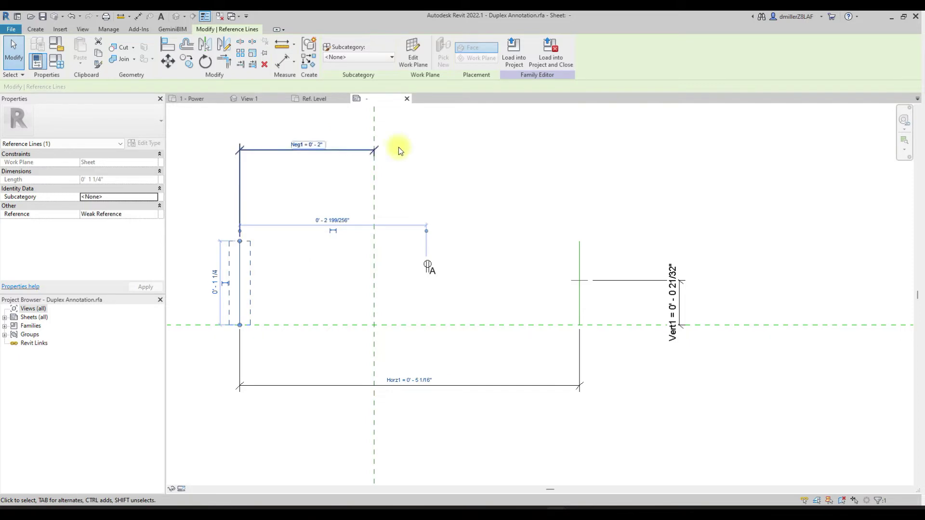
left_click(477, 156)
Step: Flex the Horz1 dimension to 5 inches, then set it to 4 inches
left_click(581, 306)
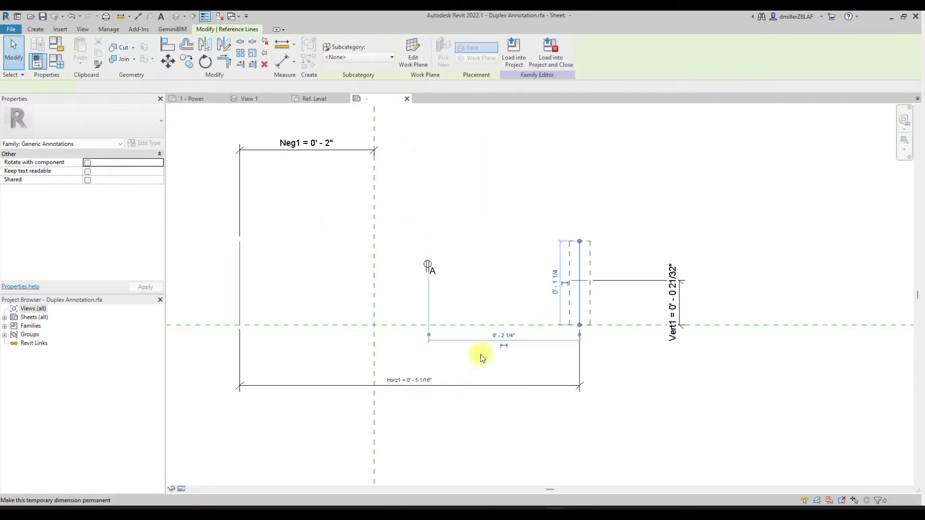
left_click(425, 378)
type("5")
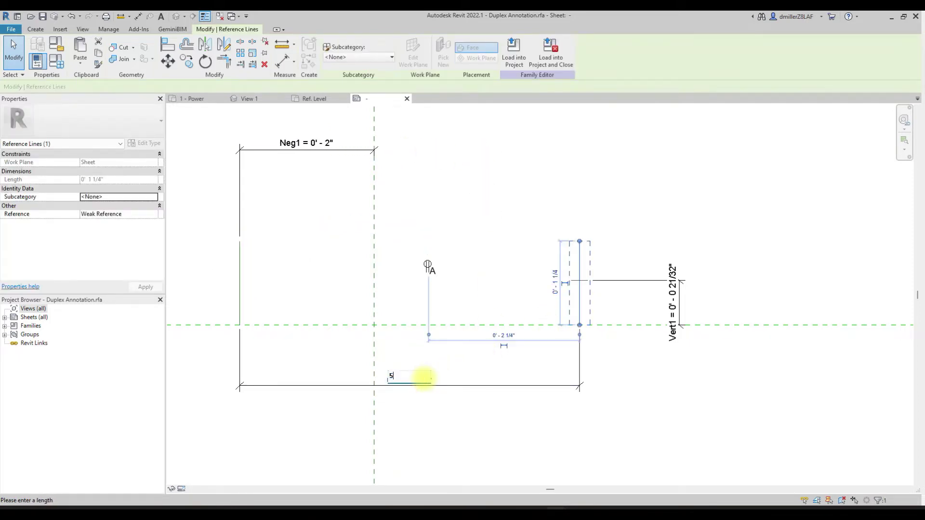
type("\"")
key("Return")
left_click(685, 398)
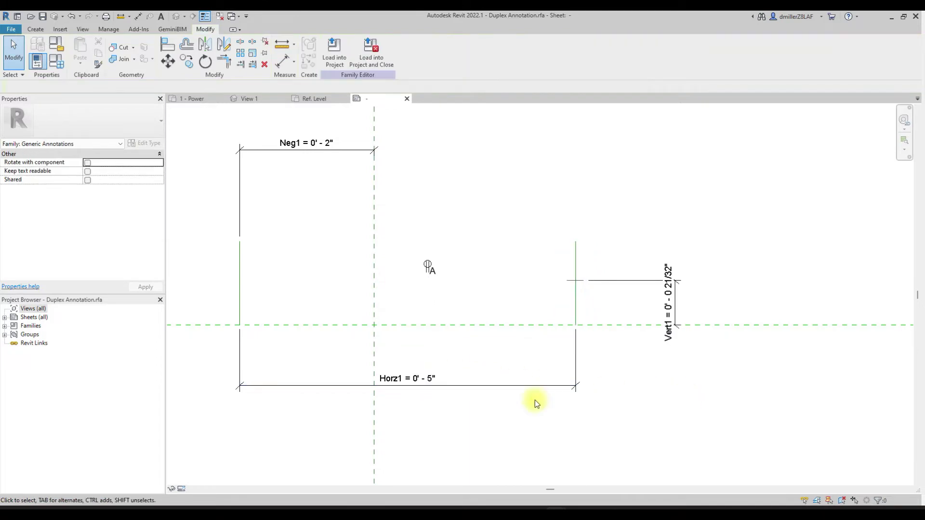
left_click(575, 299)
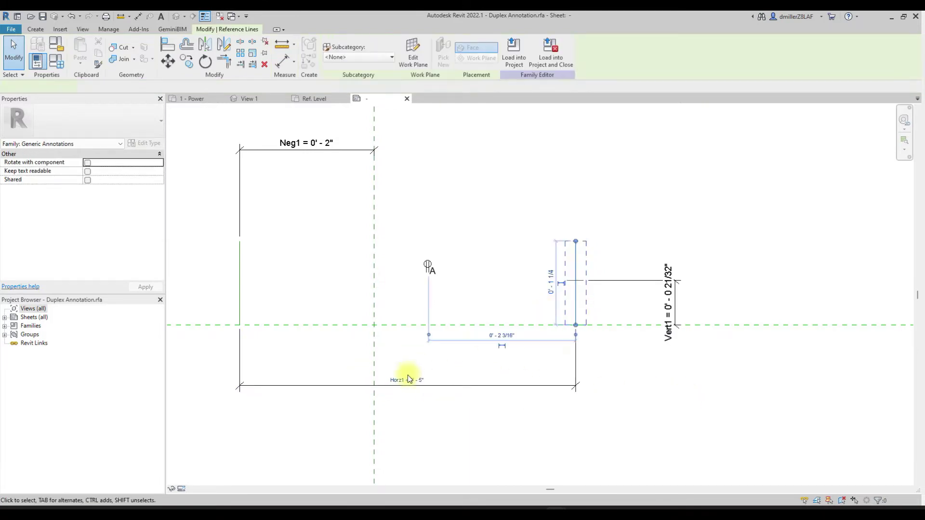
left_click(414, 379)
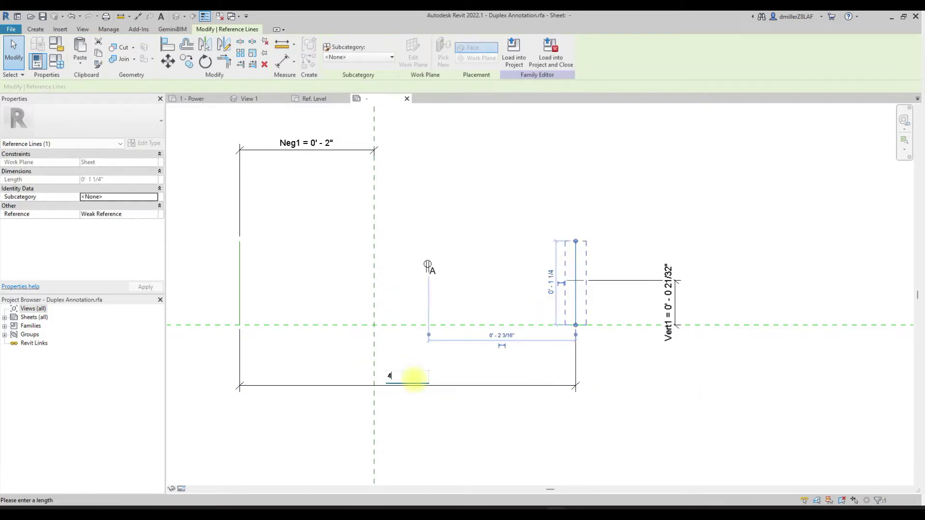
key("Return")
left_click(573, 382)
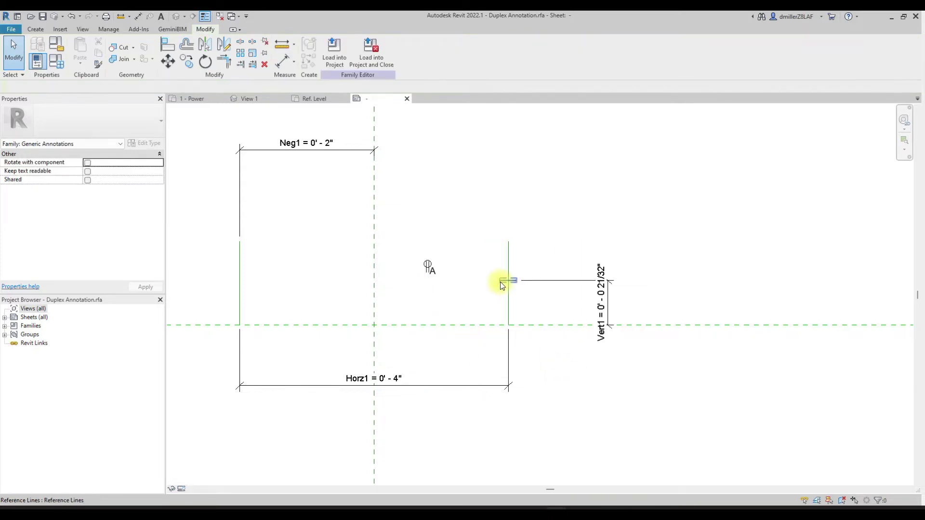
Step: Flex the Vert1 dimension to 3 inches, then settle it at 1 inch
left_click(500, 285)
left_click(603, 300)
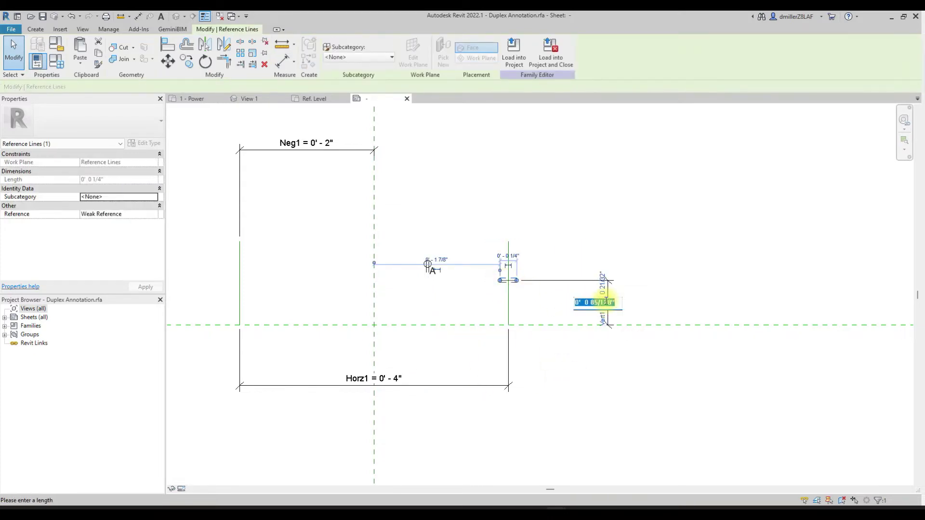
type("3")
key("Return")
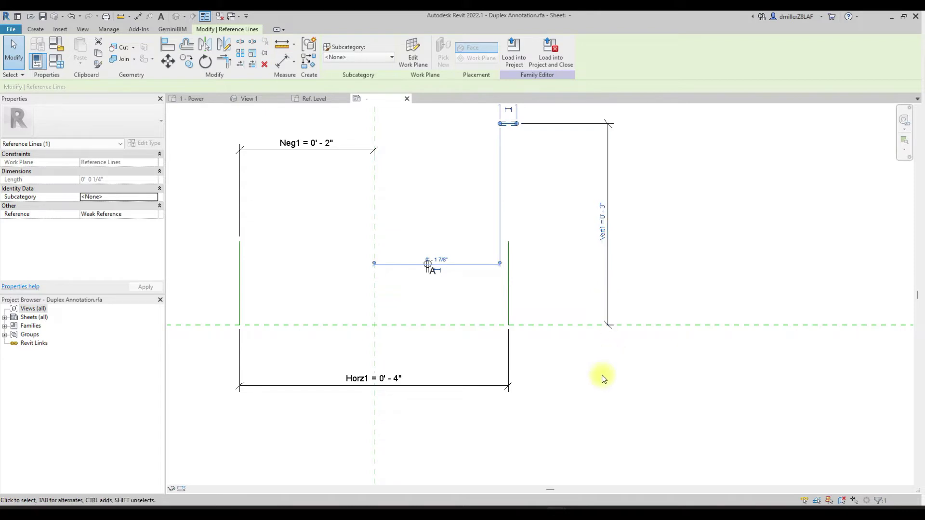
left_click(595, 394)
left_click(507, 124)
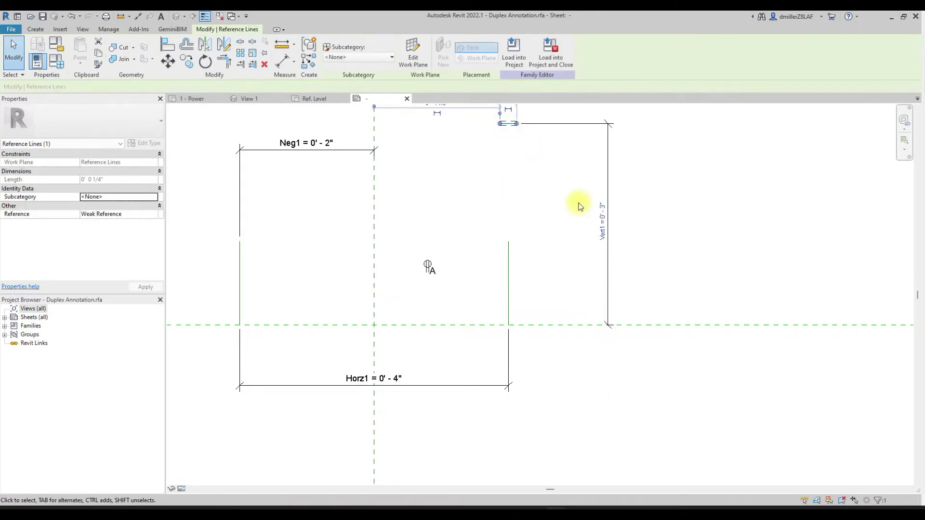
left_click(601, 215)
type("1")
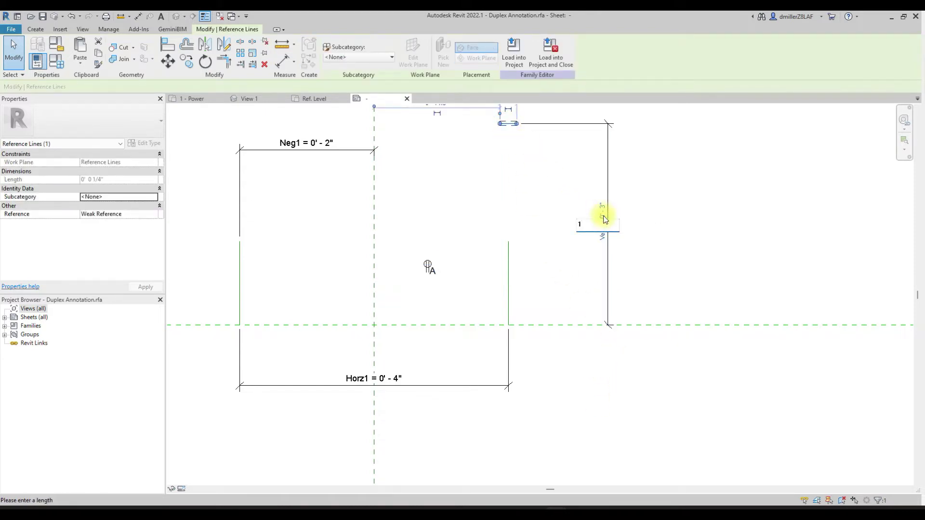
key("Return")
left_click(561, 390)
middle_click_drag(554, 371, 632, 367)
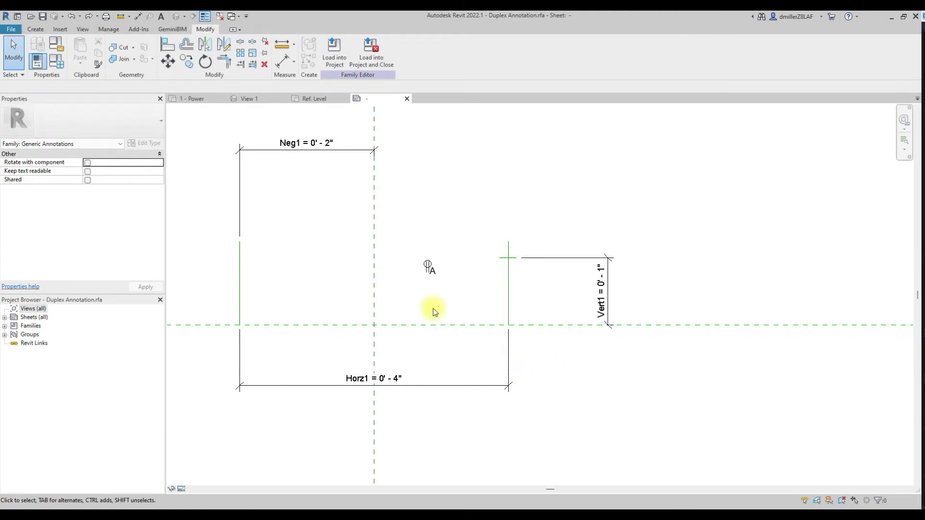
scroll(427, 284, "up", 3)
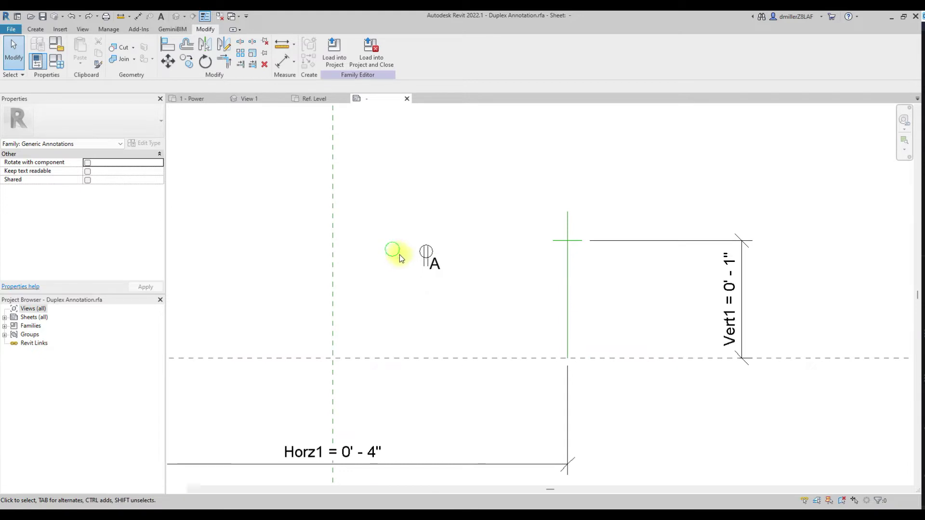
Step: Zoom and pan around the receptacle symbol and Neg1 dimension, then switch to the Create ribbon
scroll(418, 267, "up", 1)
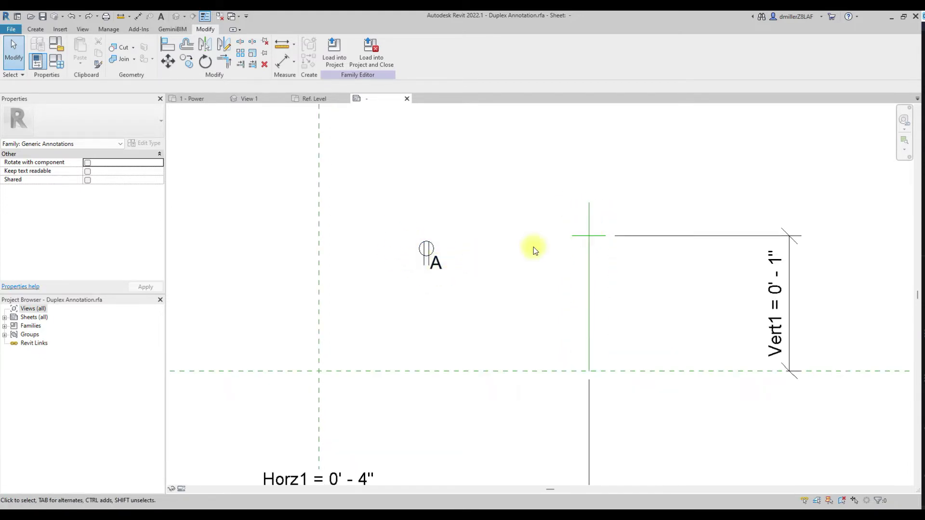
scroll(505, 259, "down", 1)
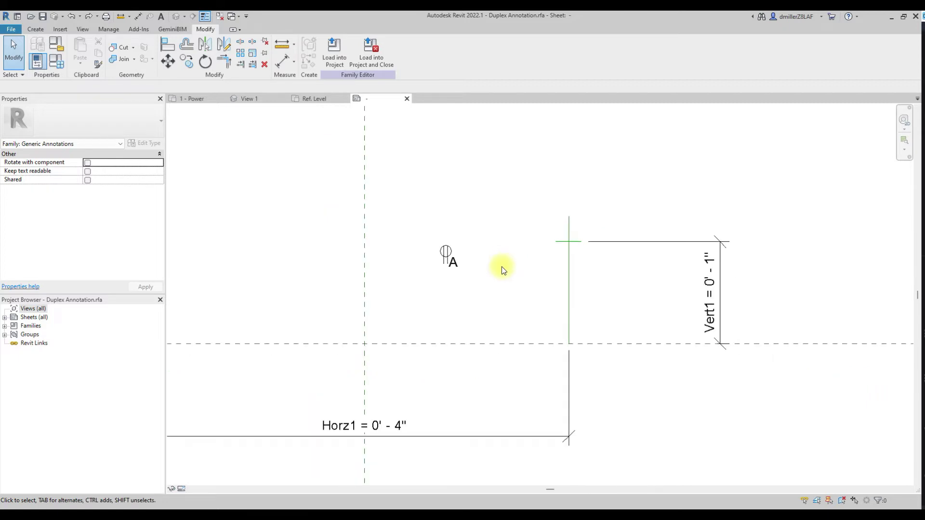
middle_click_drag(502, 268, 592, 293)
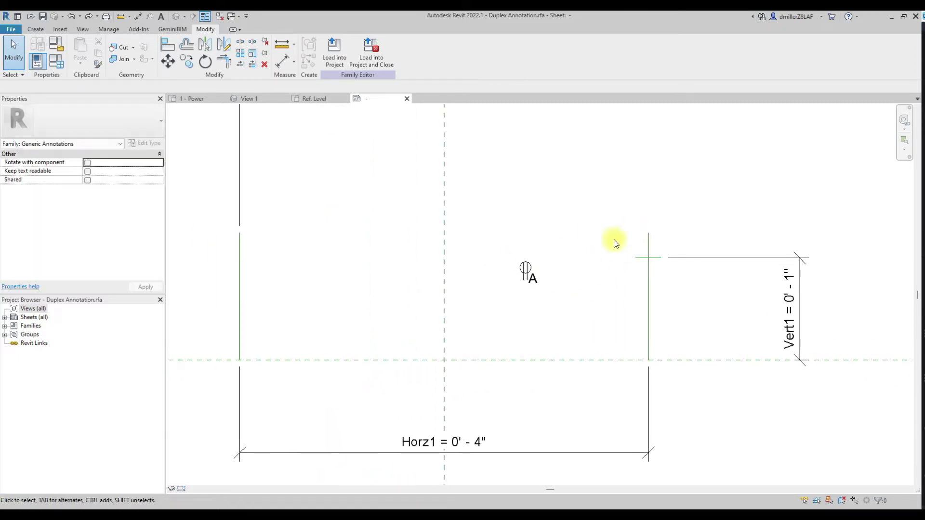
scroll(588, 249, "down", 1)
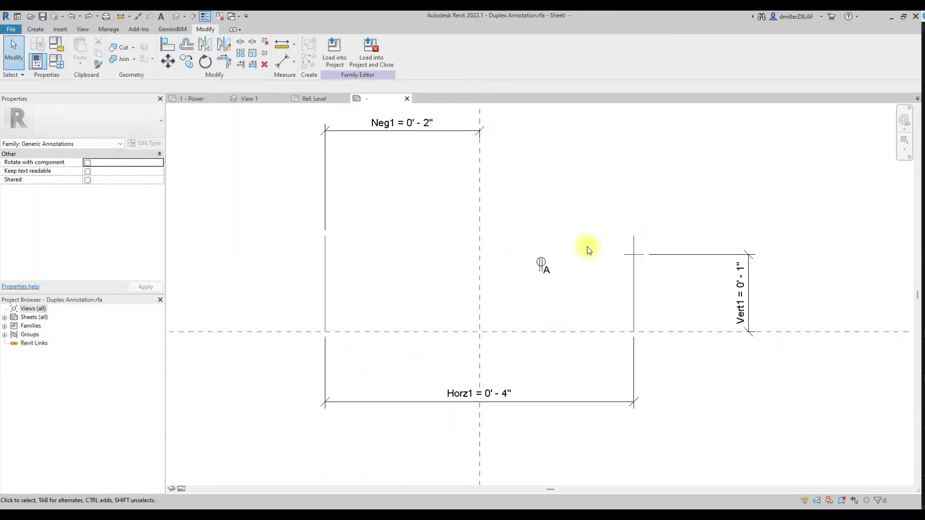
scroll(541, 252, "up", 5)
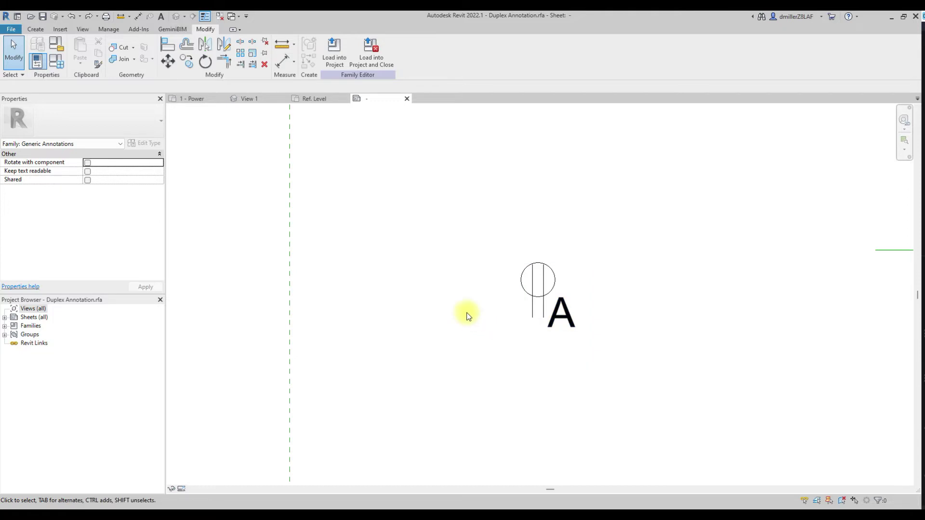
scroll(470, 311, "down", 3)
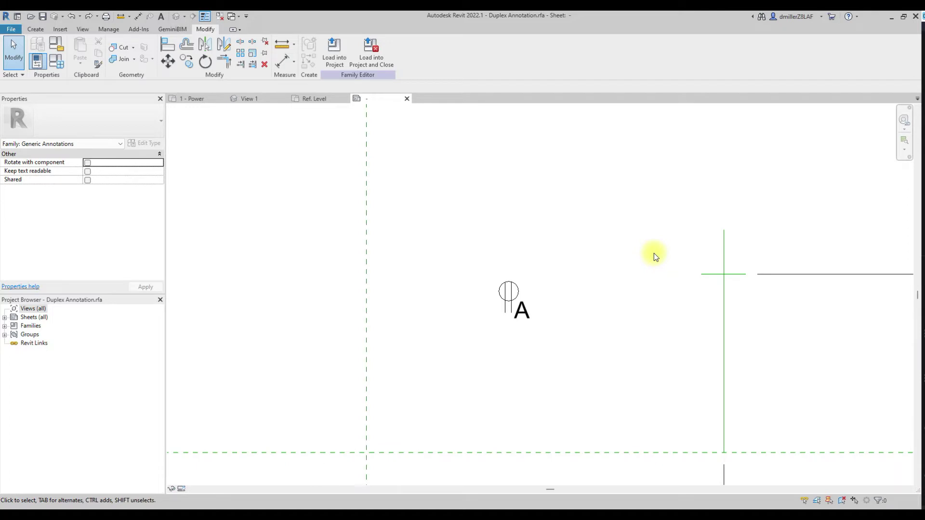
scroll(658, 271, "down", 2)
scroll(592, 308, "up", 3)
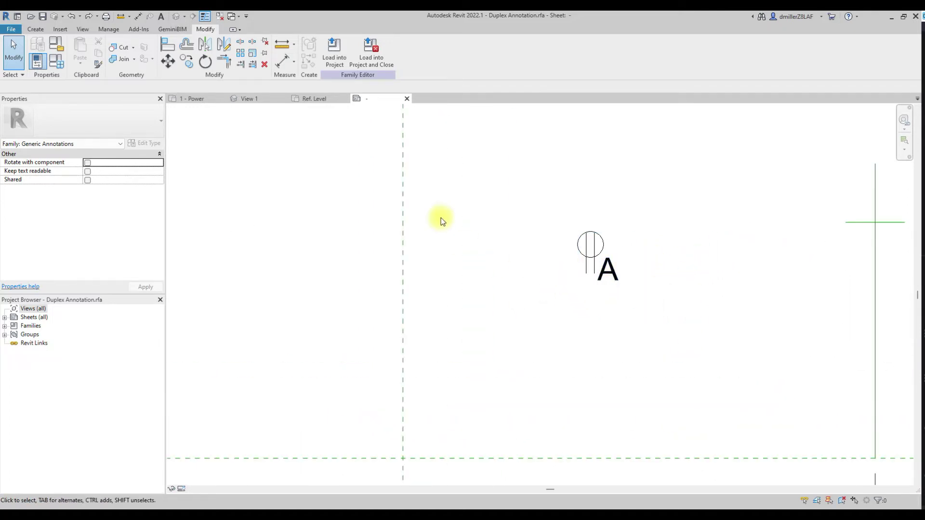
left_click(38, 30)
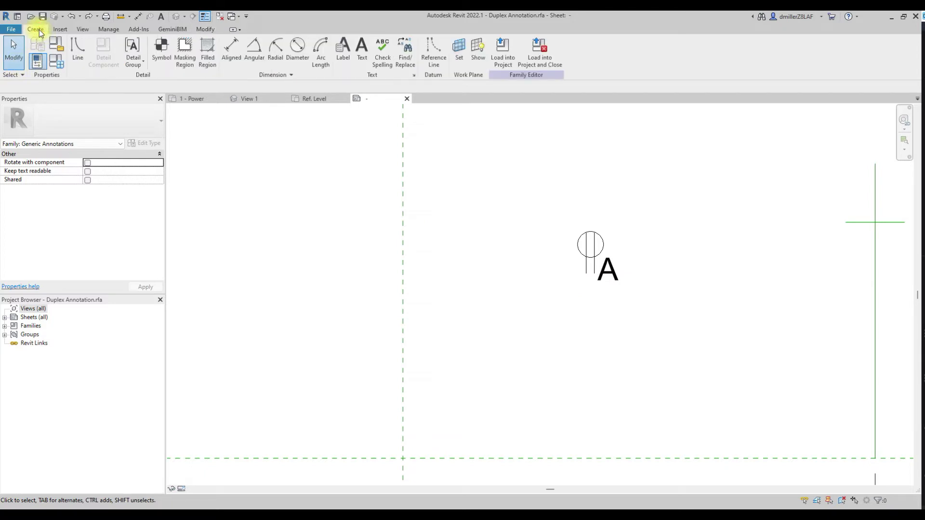
Step: Draw an <Invisible lines> line from the symbol's stem base up to the circle's top
left_click(82, 48)
left_click(413, 57)
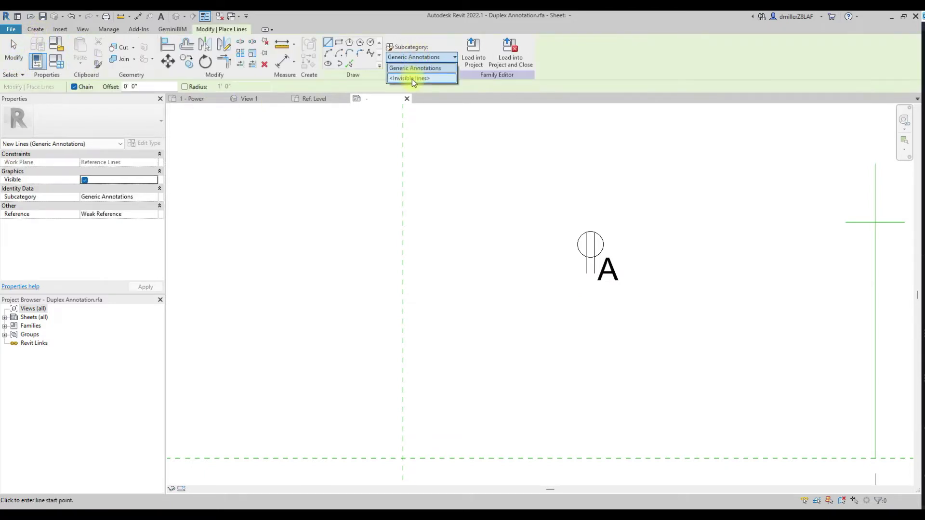
left_click(413, 78)
scroll(577, 260, "up", 4)
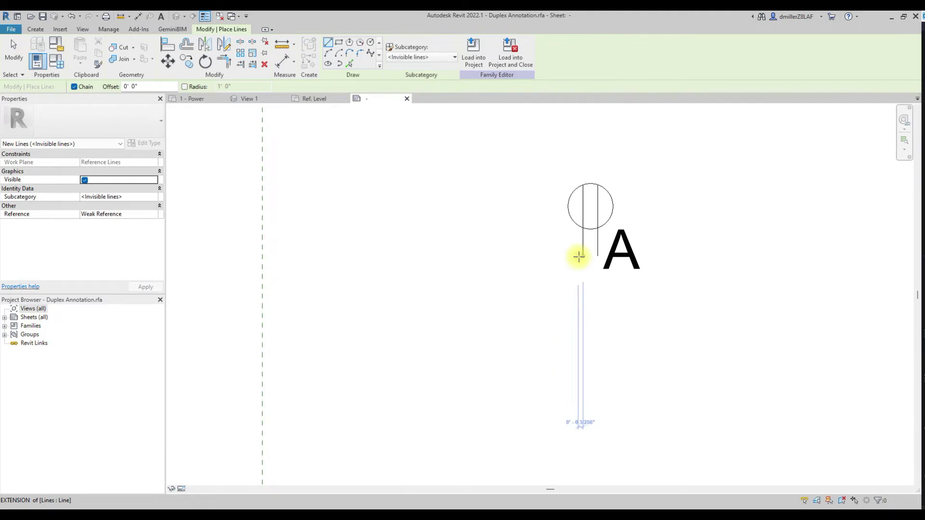
left_click(579, 256)
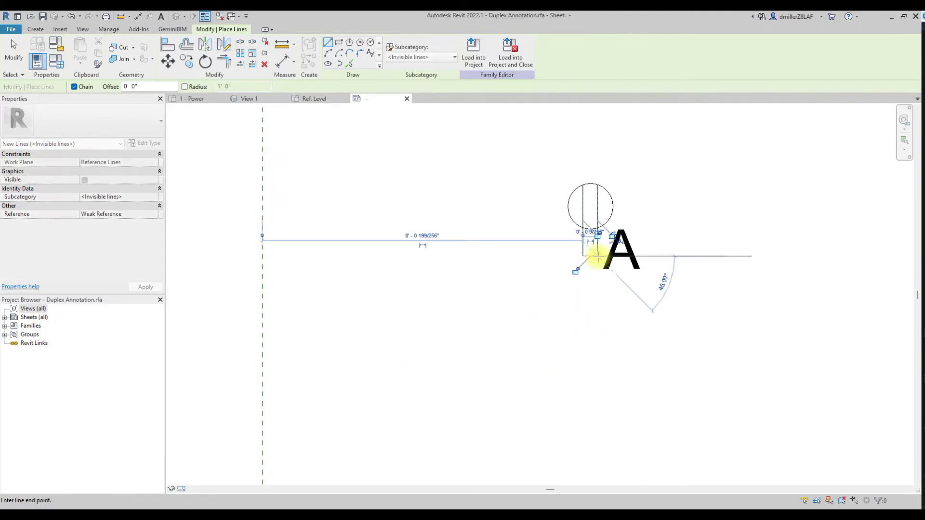
key("Escape")
left_click(590, 256)
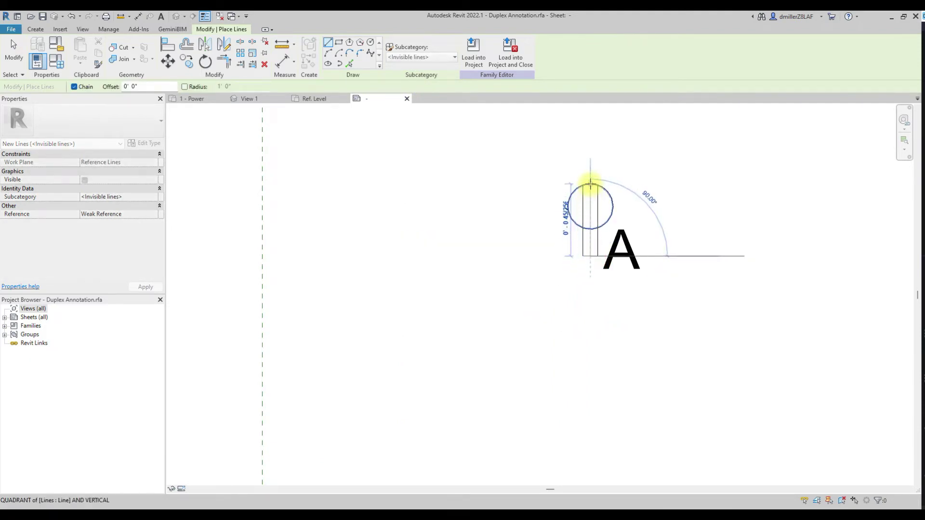
left_click(590, 184)
key("Escape")
key("Escape")
Step: Inspect the Horz1 and Vert1 dimensions and check the new invisible line inside the symbol
scroll(554, 190, "down", 3)
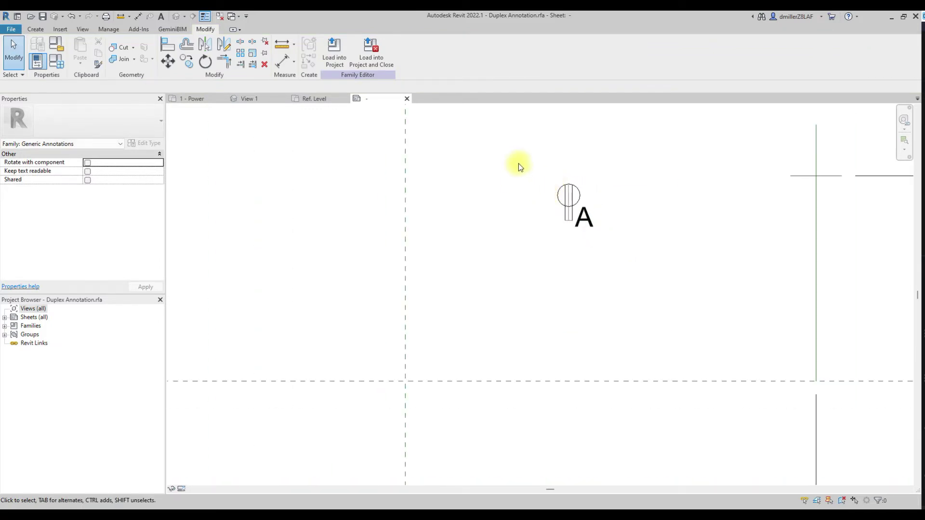
scroll(571, 233, "up", 2)
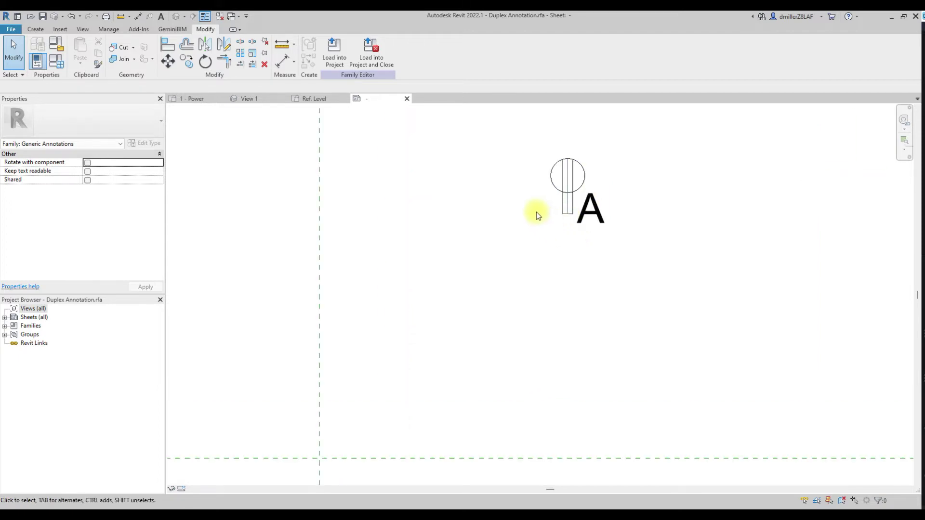
scroll(537, 214, "down", 1)
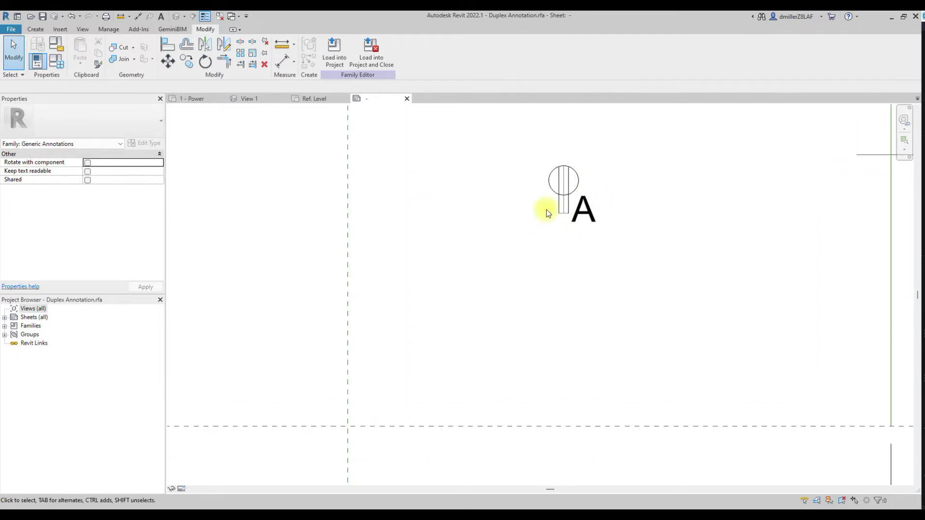
scroll(549, 208, "up", 3)
scroll(553, 208, "down", 1)
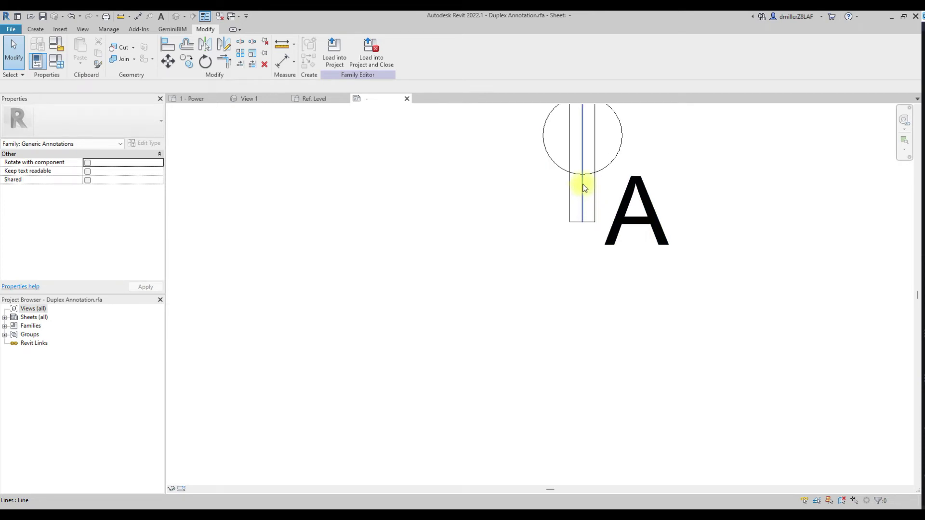
scroll(581, 192, "down", 1)
scroll(584, 200, "down", 2)
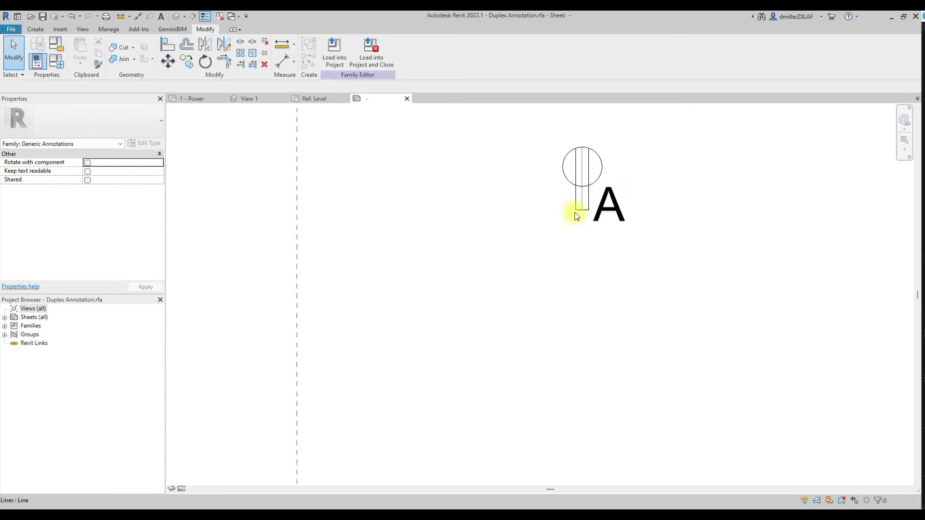
scroll(578, 212, "down", 3)
middle_click_drag(643, 239, 591, 248)
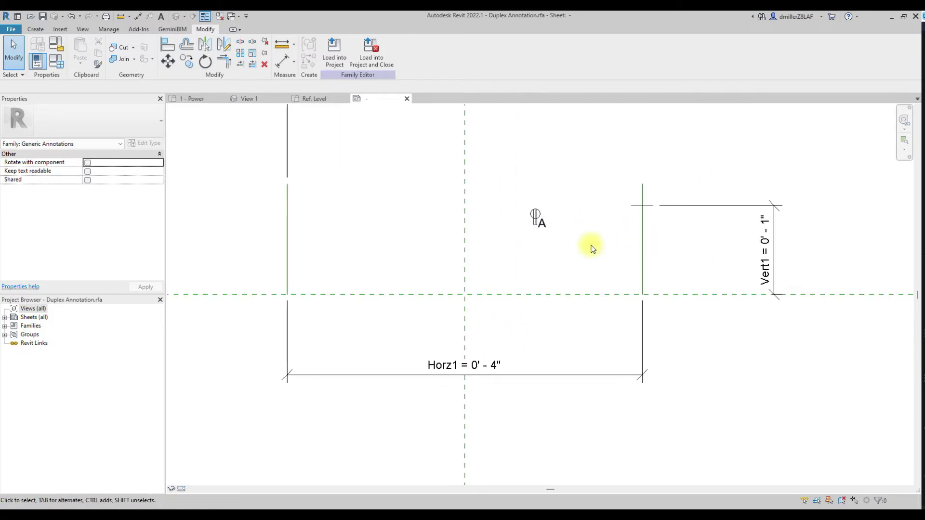
scroll(651, 221, "up", 1)
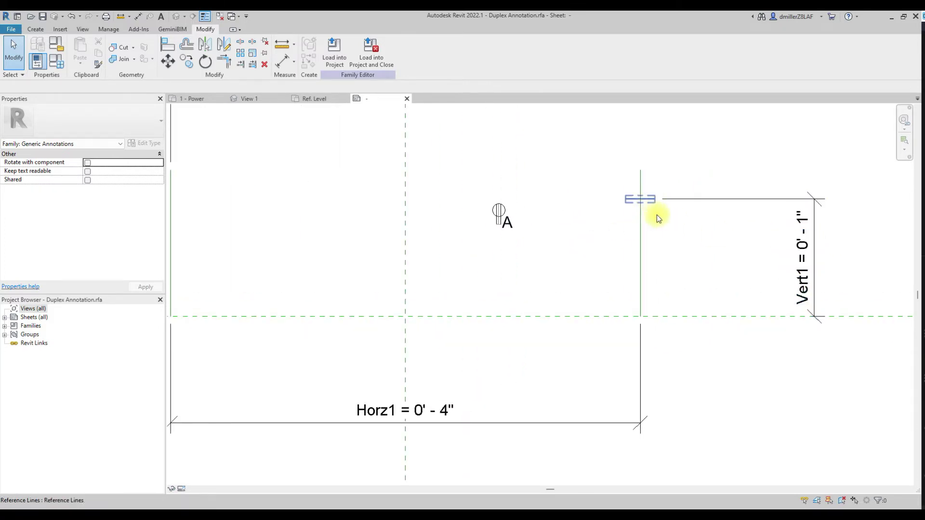
scroll(797, 246, "down", 1)
scroll(611, 226, "up", 1)
scroll(597, 232, "up", 1)
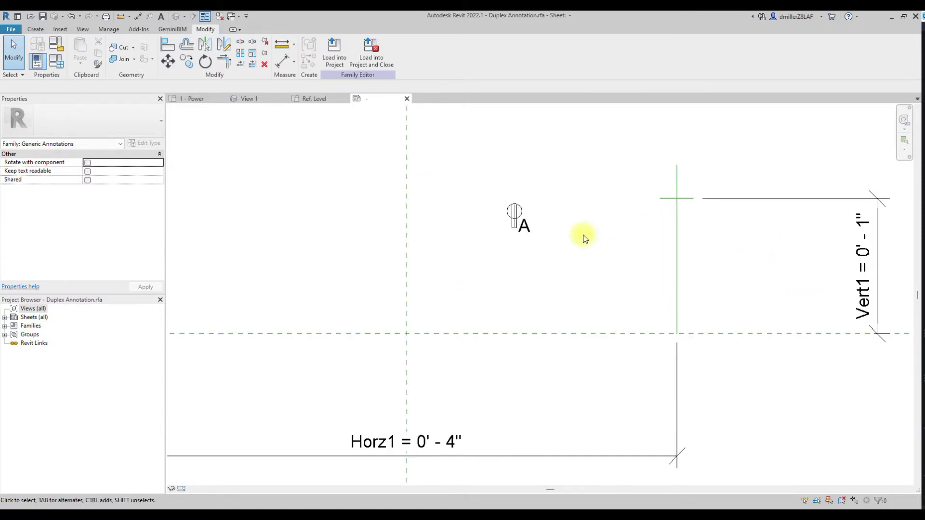
scroll(687, 196, "up", 1)
scroll(660, 212, "down", 1)
scroll(533, 236, "up", 2)
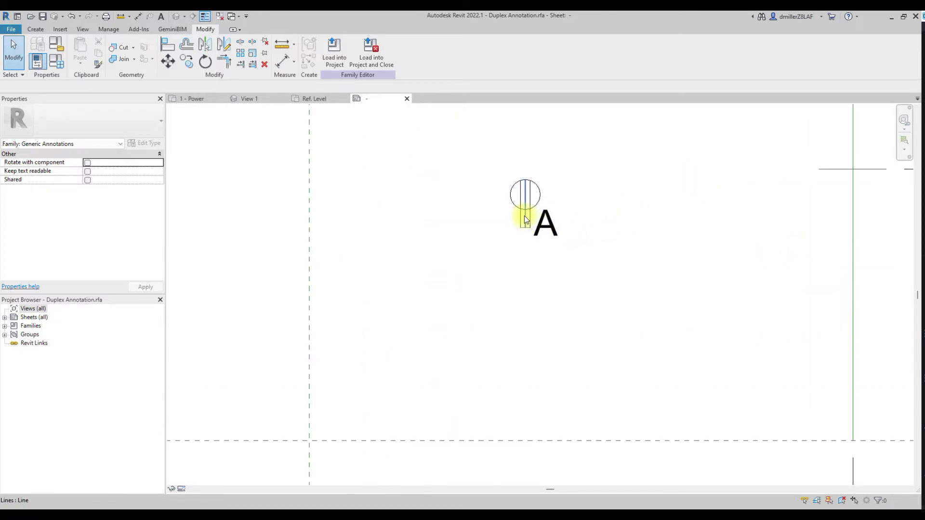
left_click(524, 216)
key("Escape")
left_click(522, 227)
key("Escape")
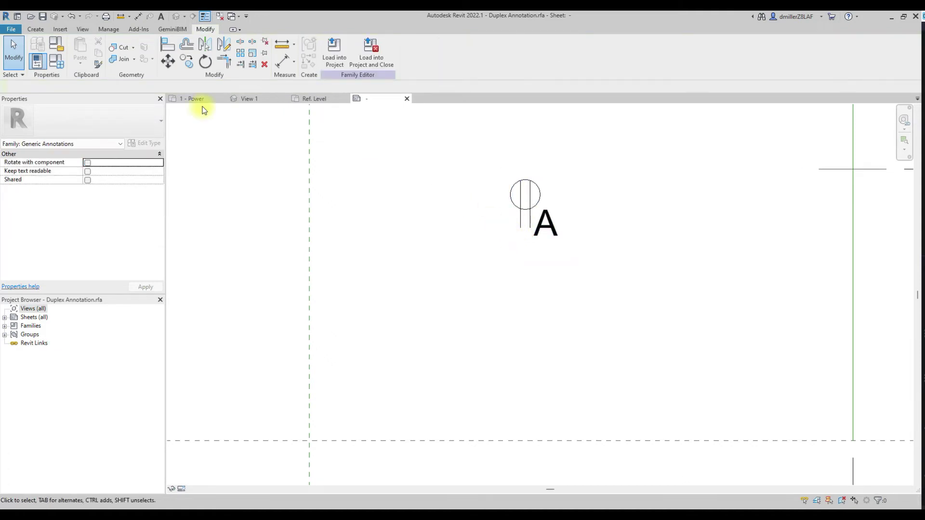
Step: Draw a reference line across the bottoms of the two symbol stems
left_click(41, 29)
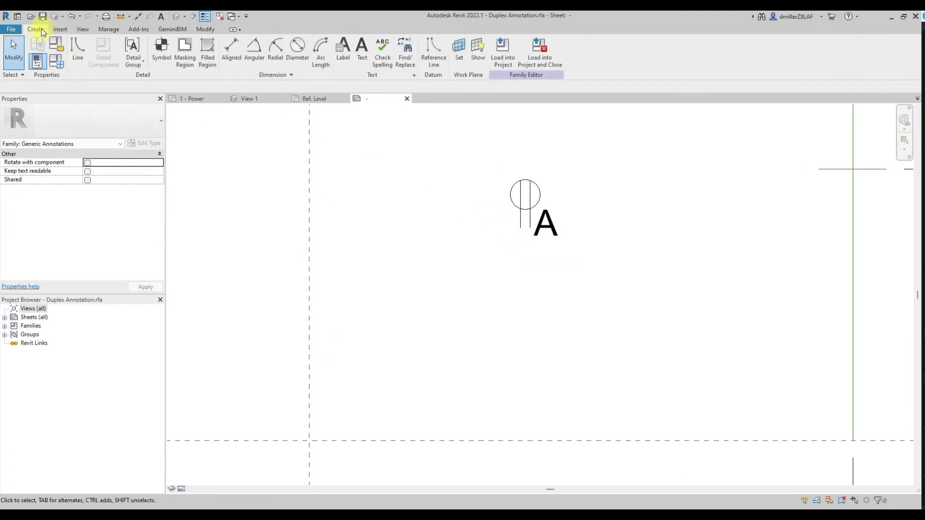
left_click(433, 46)
scroll(532, 233, "up", 3)
left_click(506, 249)
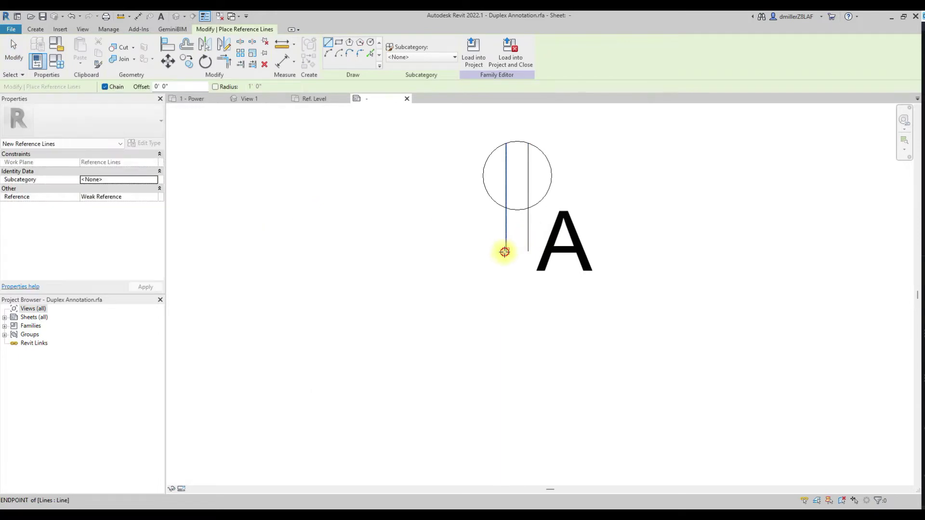
left_click(528, 250)
key("Escape")
key("Escape")
scroll(521, 253, "down", 1)
scroll(497, 229, "down", 4)
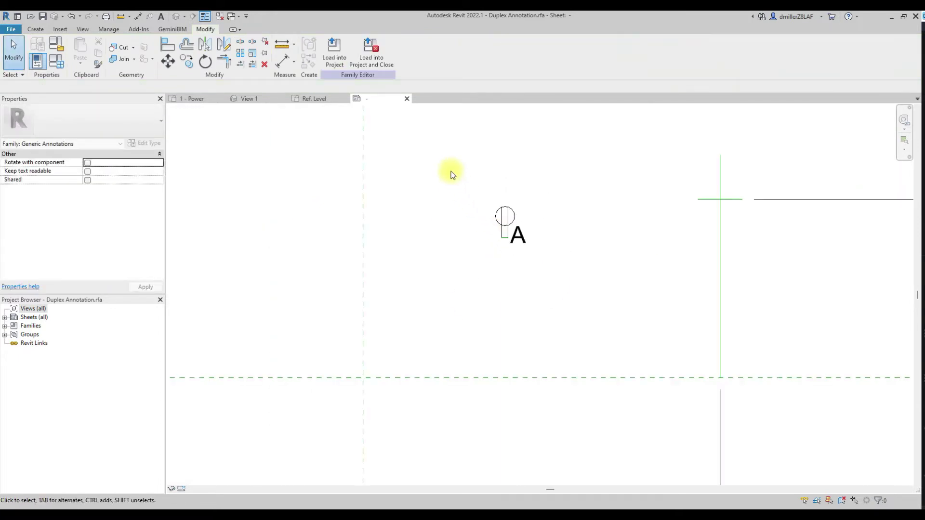
Step: Group the five receptacle symbol elements together as Group 1
left_click_drag(449, 171, 572, 291)
scroll(528, 232, "down", 1)
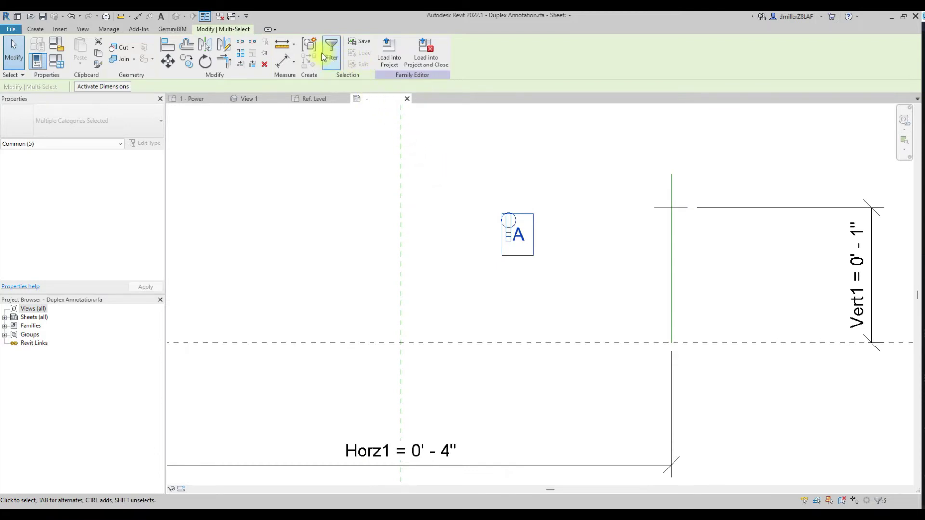
left_click(309, 45)
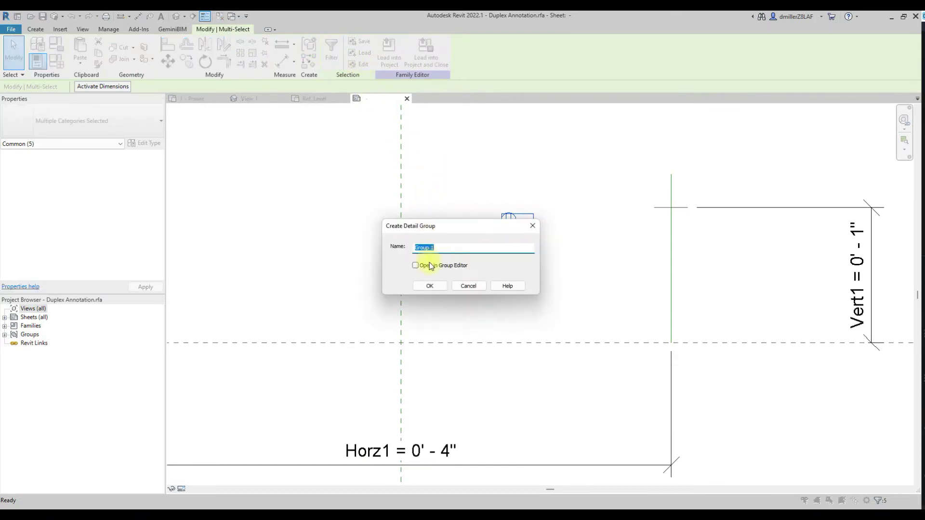
left_click(424, 288)
left_click(533, 299)
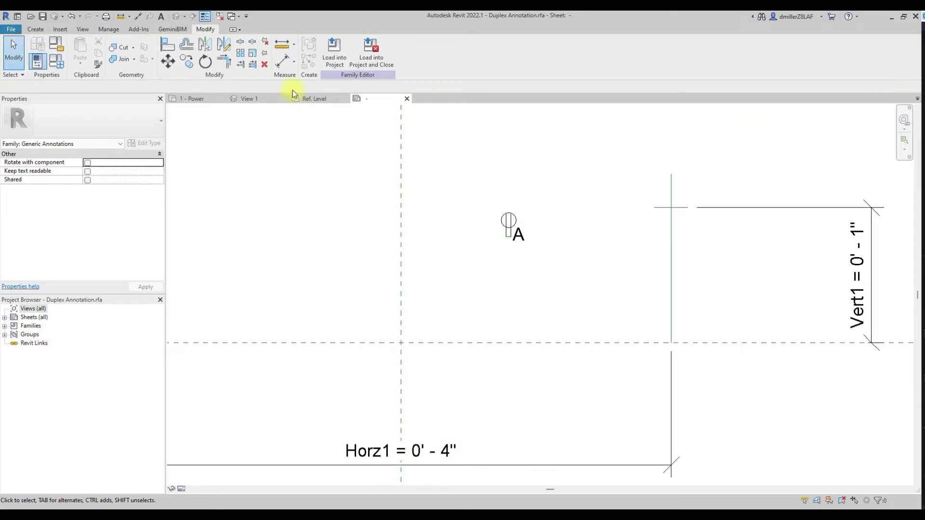
Step: Align the symbol group to the horizontal reference line, cancelling the overconstraining lock
left_click(167, 44)
left_click(679, 207)
scroll(514, 248, "up", 1)
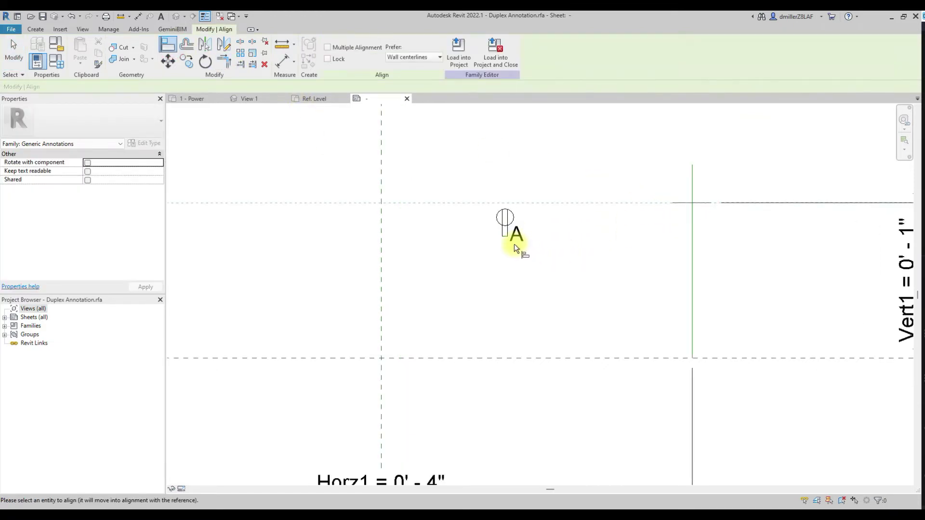
left_click(493, 229)
scroll(493, 229, "up", 1)
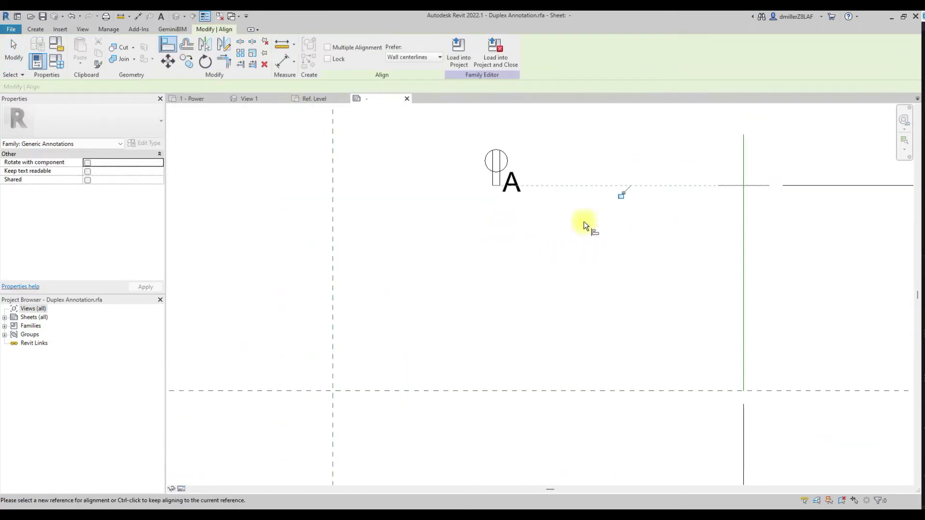
left_click(621, 195)
left_click_drag(652, 301, 619, 244)
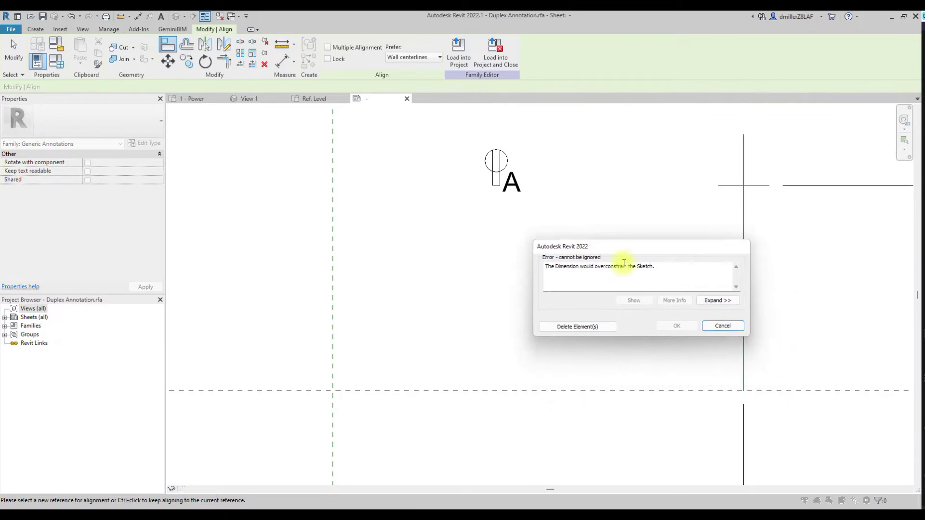
left_click(717, 326)
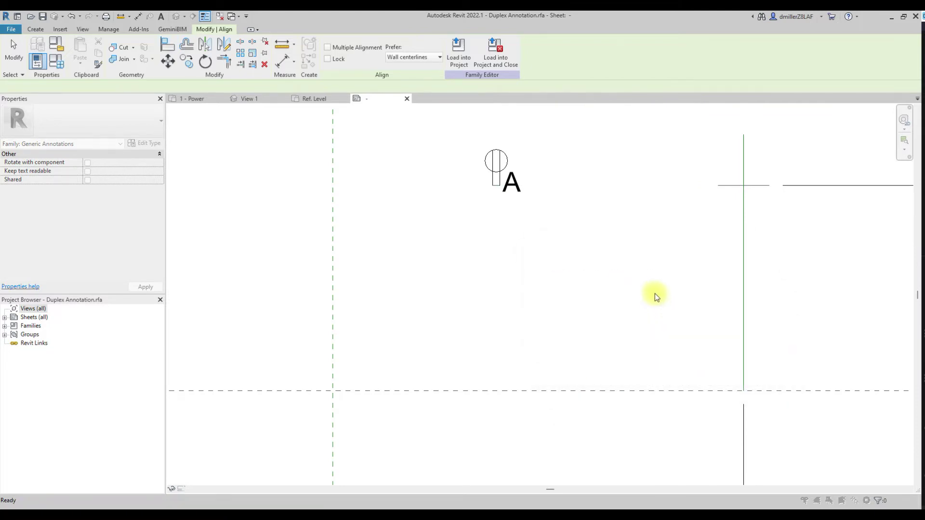
key("Escape")
scroll(644, 273, "up", 1)
Step: Draw a horizontal invisible line under the symbol and a vertical one up to the circle's top
scroll(644, 273, "down", 2)
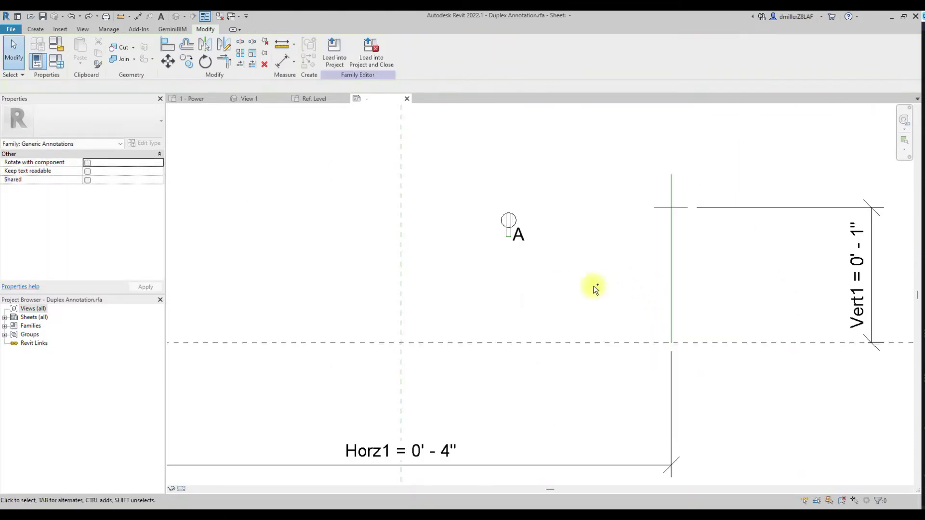
scroll(573, 282, "up", 5)
scroll(540, 270, "down", 2)
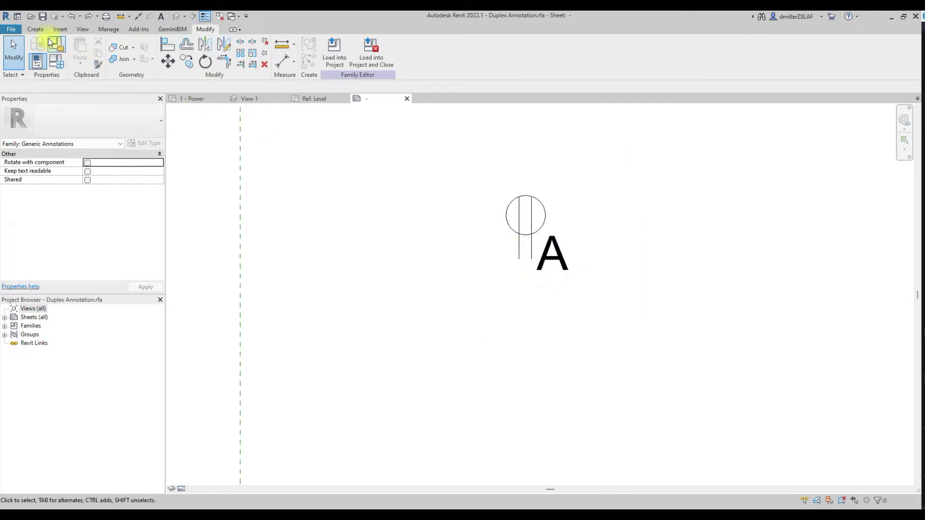
left_click(36, 29)
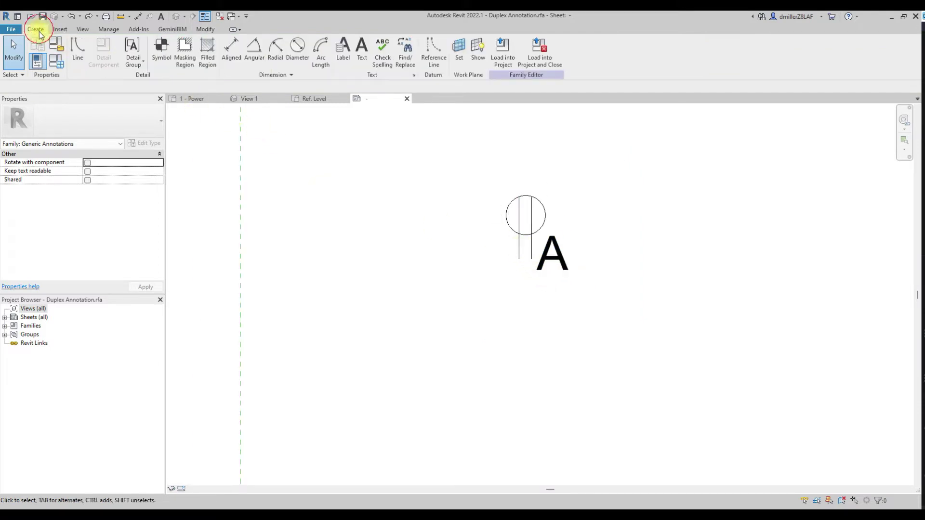
left_click(76, 56)
scroll(515, 262, "up", 1)
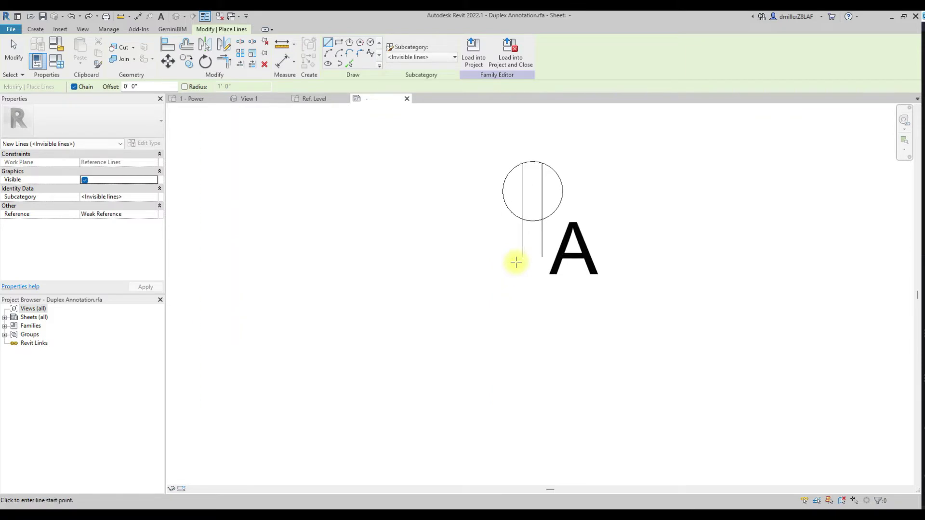
scroll(516, 262, "up", 1)
left_click(522, 257)
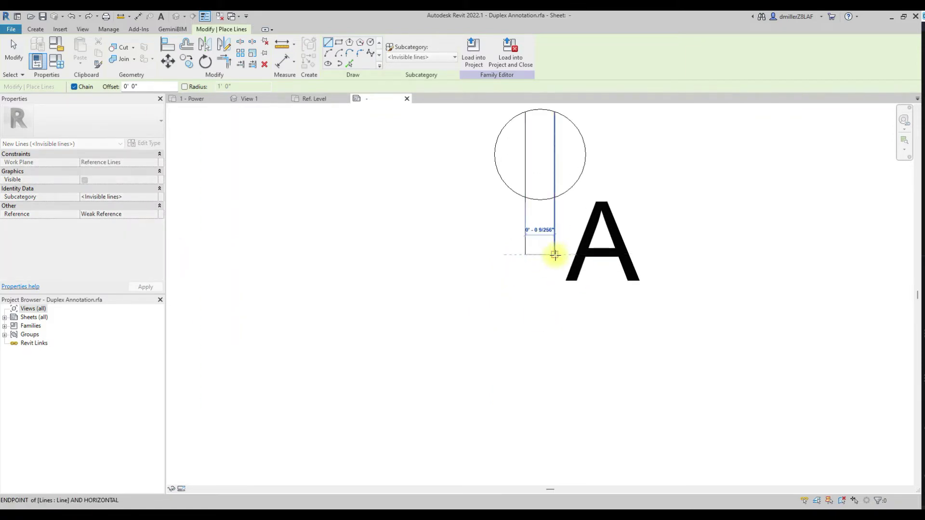
left_click(555, 255)
key("Escape")
left_click(538, 256)
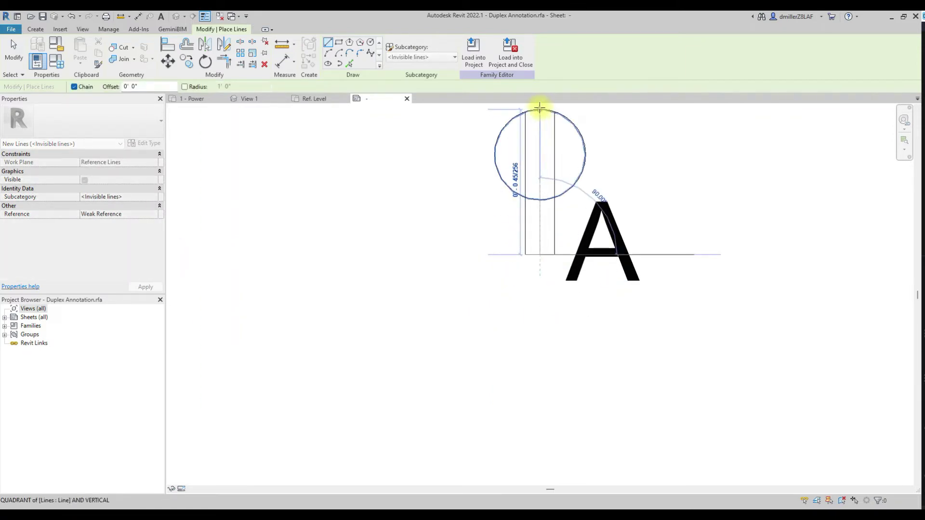
left_click(539, 107)
key("Escape")
key("Escape")
scroll(530, 170, "down", 3)
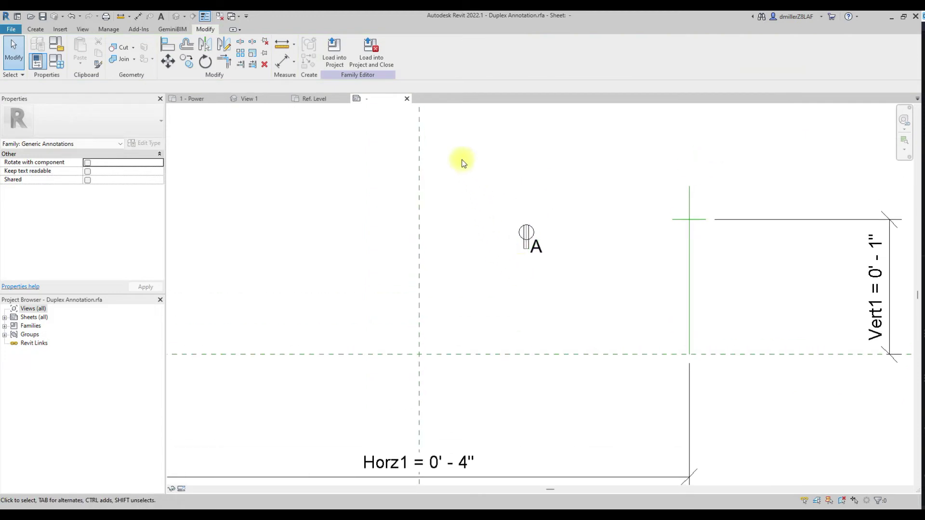
Step: Group the receptacle symbol and its invisible lines as a detail group named 'Symbol'
left_click_drag(462, 162, 611, 314)
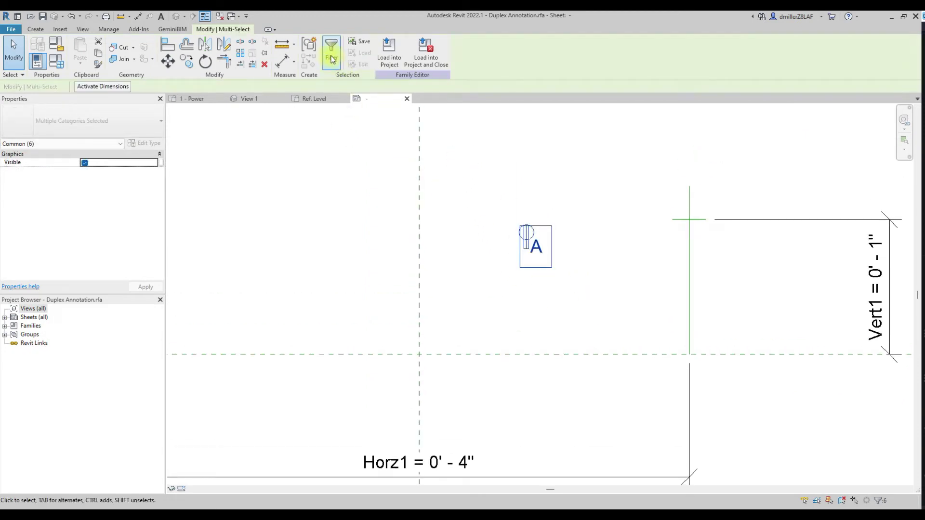
left_click(308, 45)
left_click(444, 248)
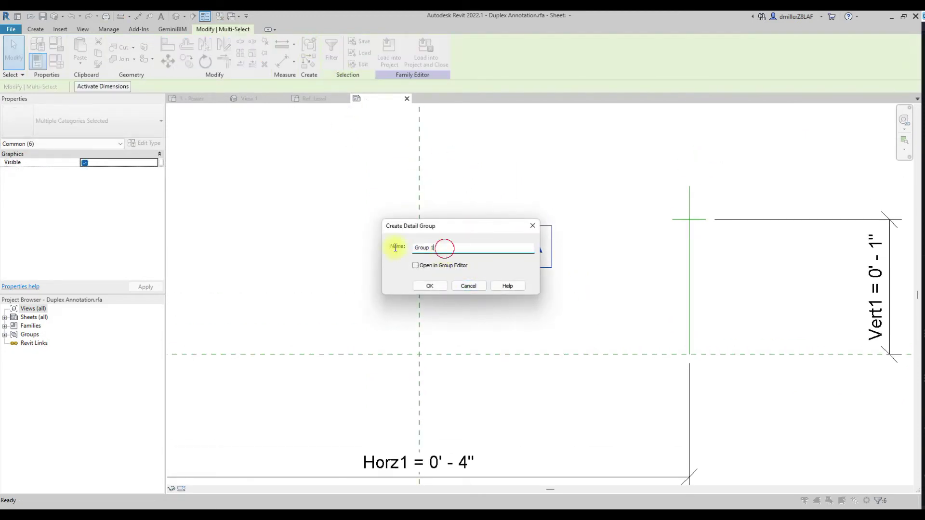
key("ctrl+a")
type("Sy")
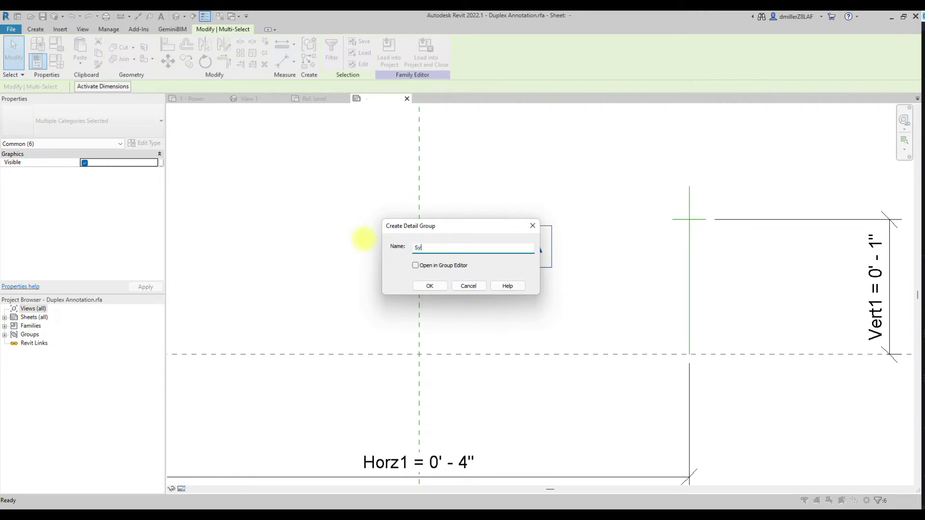
type("mbol")
left_click(418, 286)
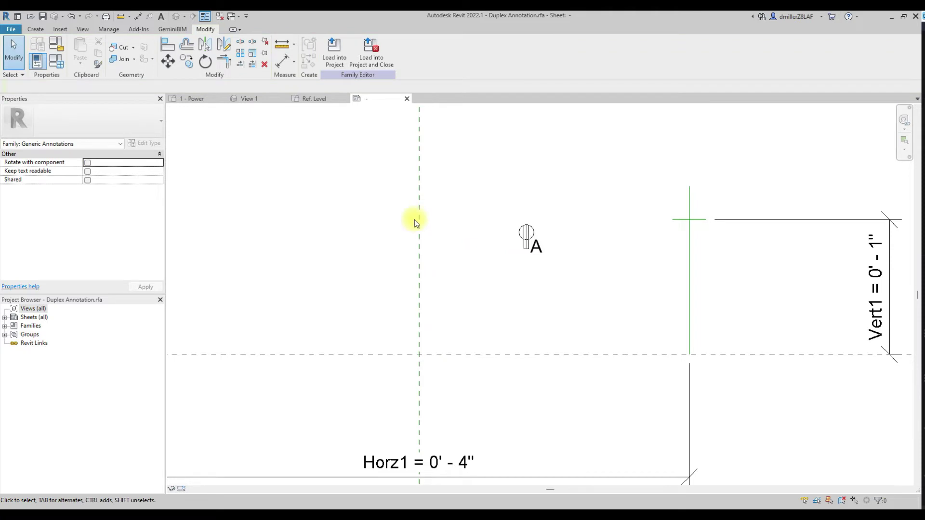
Step: Align the Symbol group to the horizontal reference line and lock it there
left_click(167, 43)
left_click(701, 221)
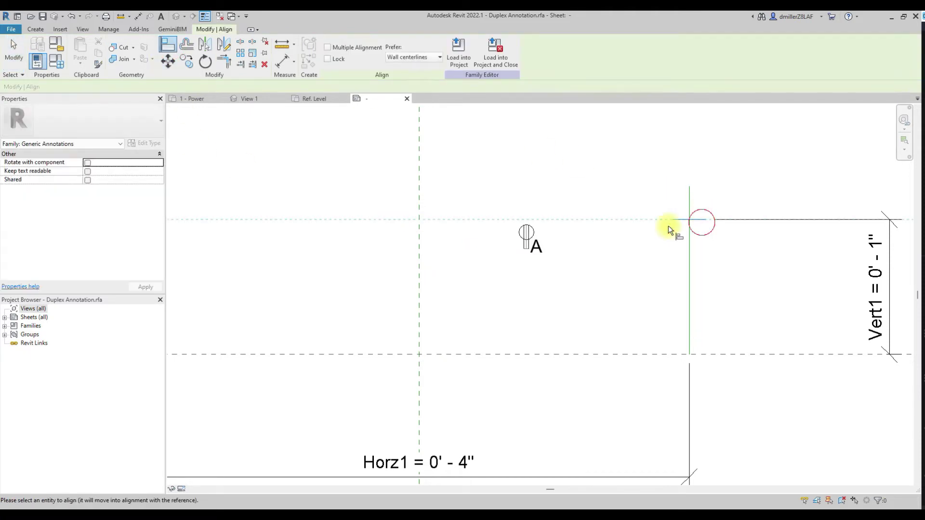
scroll(528, 249, "up", 5)
left_click(530, 246)
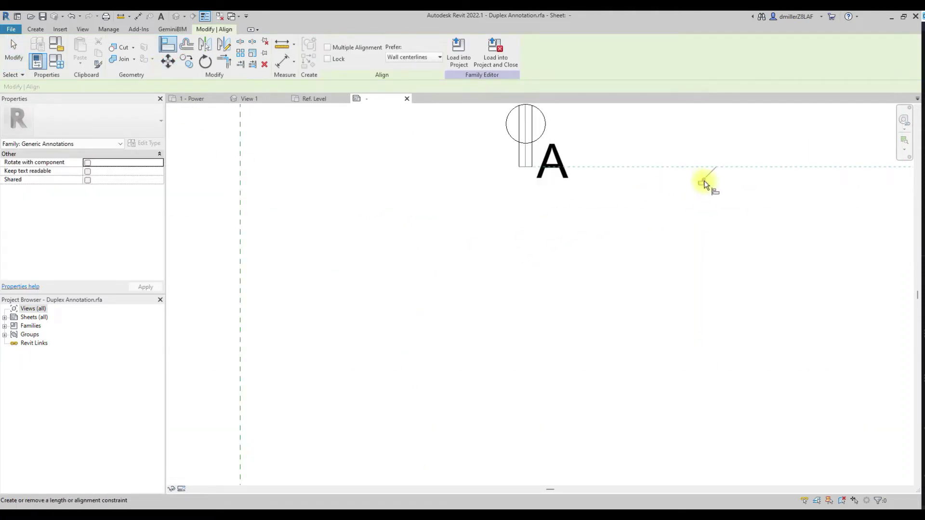
left_click(703, 183)
scroll(705, 193, "down", 6)
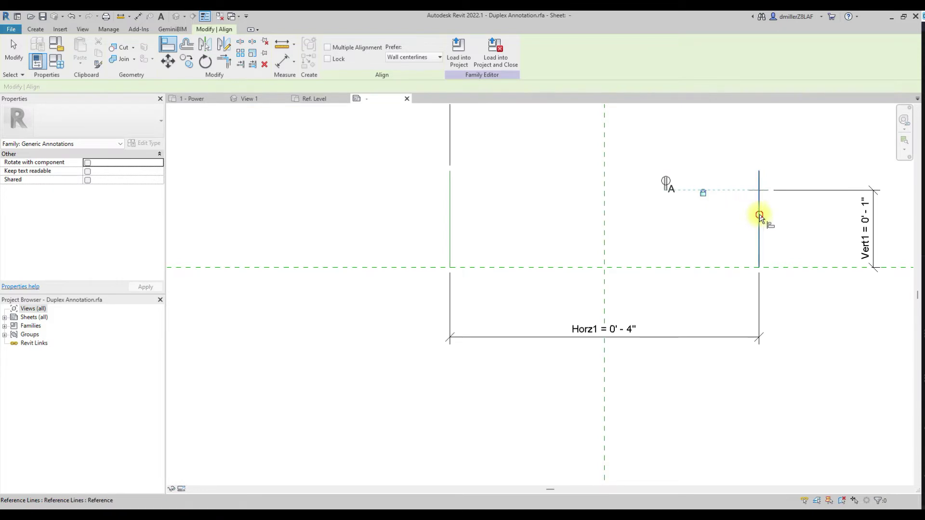
Step: Align the Symbol group onto the vertical reference line, then select the Vert1 dimension
left_click(759, 214)
scroll(669, 179, "up", 4)
left_click(655, 186)
middle_click_drag(665, 191, 663, 287)
scroll(662, 287, "up", 1)
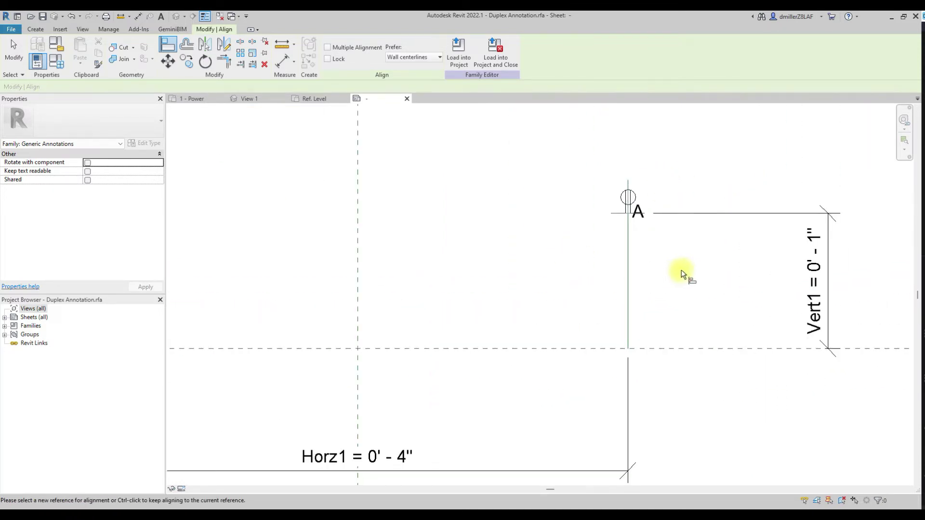
key("Escape")
scroll(639, 192, "up", 4)
scroll(634, 192, "down", 3)
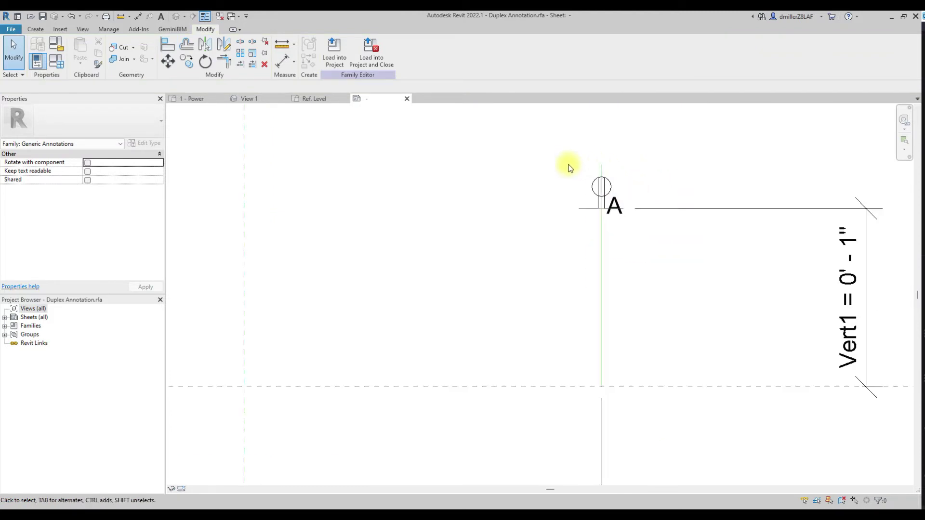
scroll(620, 206, "down", 1)
scroll(680, 262, "down", 3)
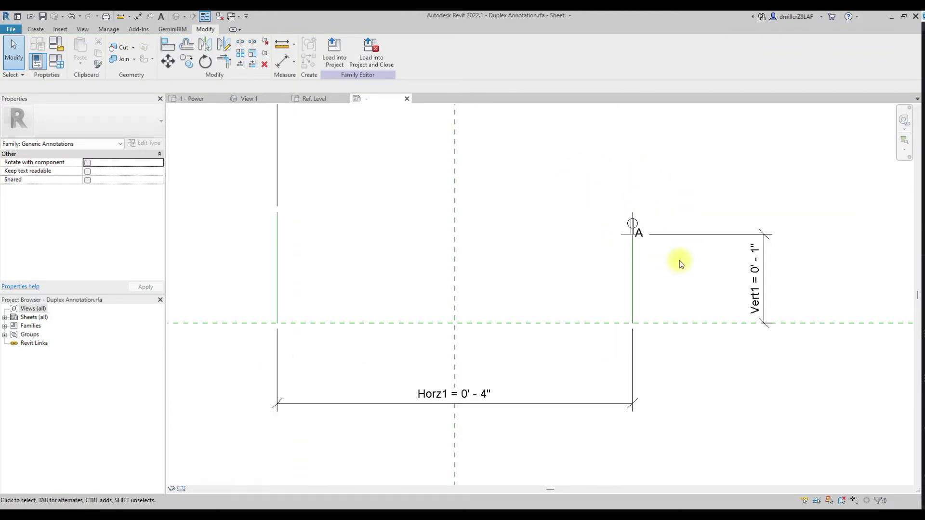
left_click(751, 271)
Step: Change the Vert1 dimension value to 2"
left_click(750, 273)
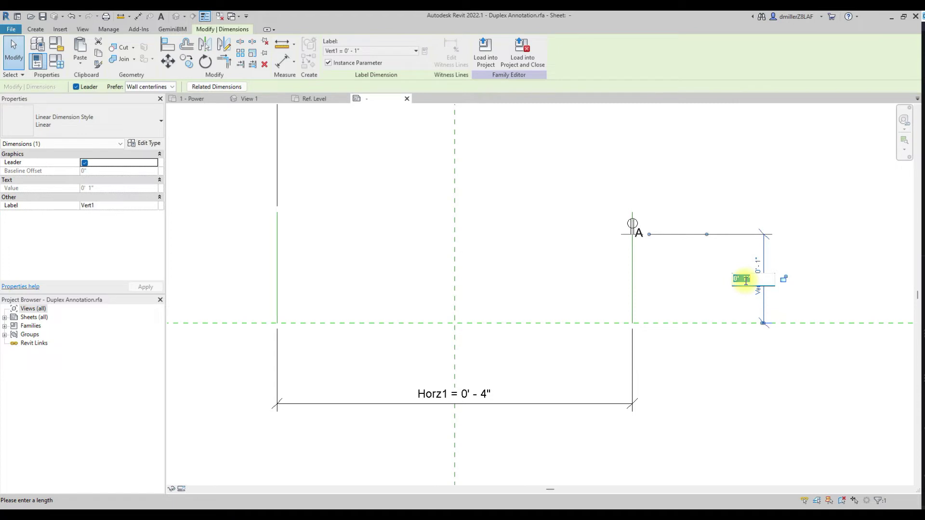
type("2\"")
key("Return")
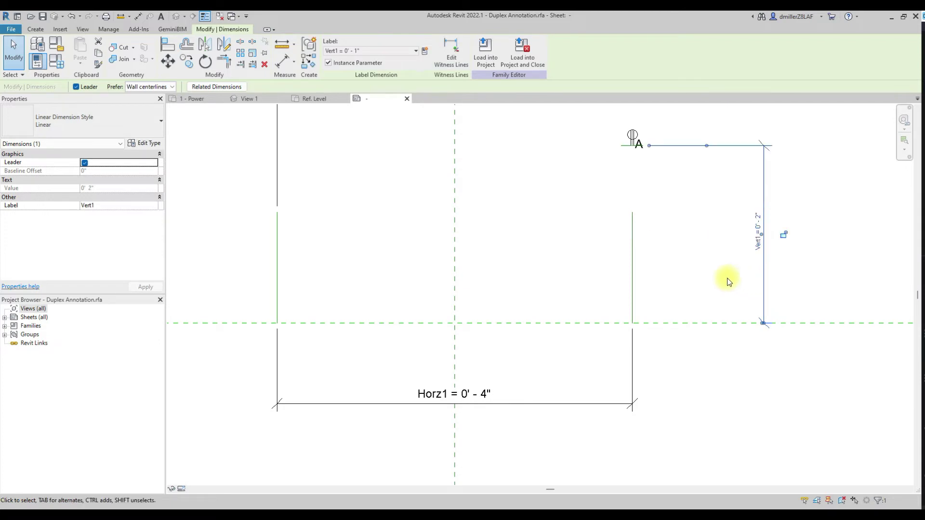
left_click(703, 241)
Step: Select the reference line controlled by Horz1 and set Horz1 to 6"
scroll(594, 251, "down", 1)
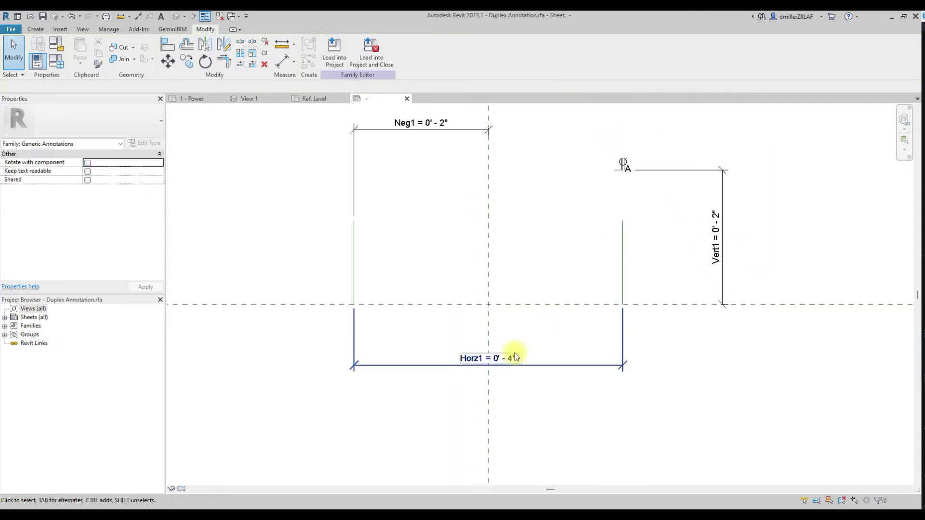
left_click(622, 286)
left_click(500, 360)
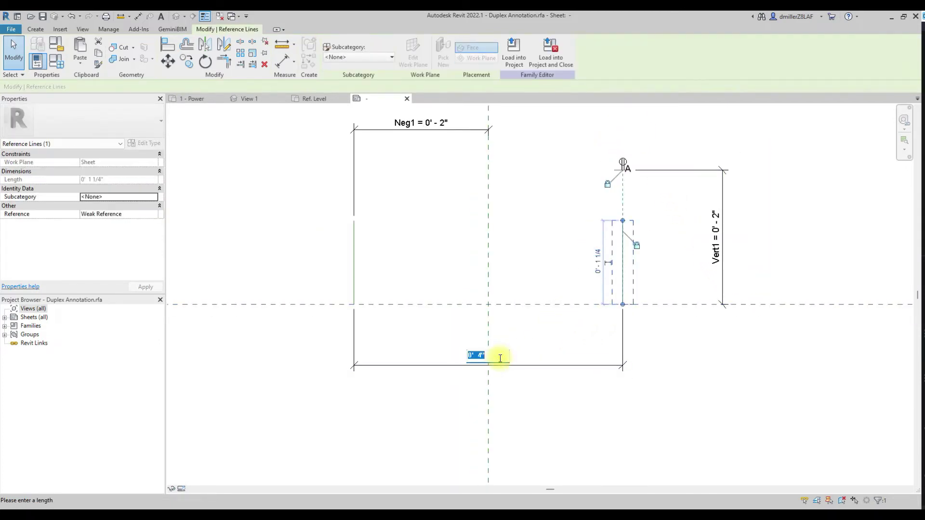
type("6\"")
key("Return")
left_click(765, 423)
scroll(752, 392, "down", 3)
middle_click_drag(752, 392, 654, 384)
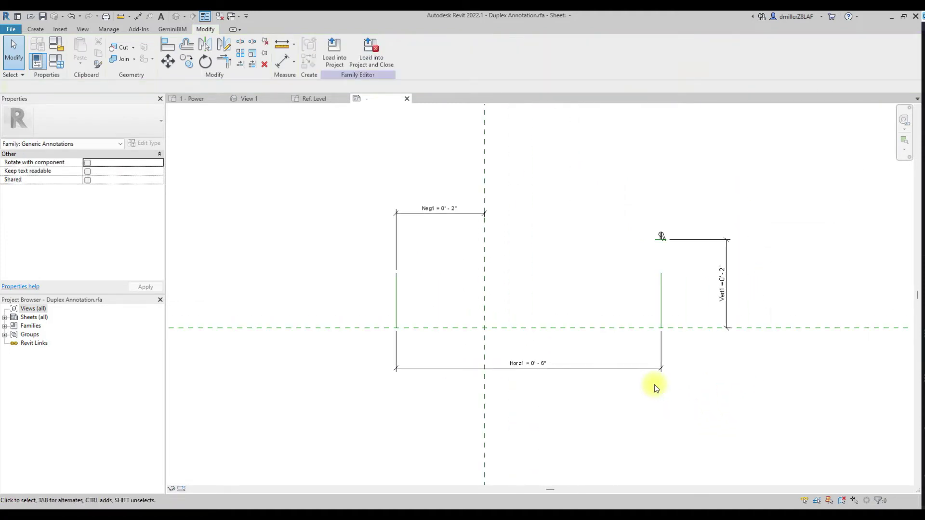
scroll(661, 240, "up", 1)
scroll(662, 240, "up", 1)
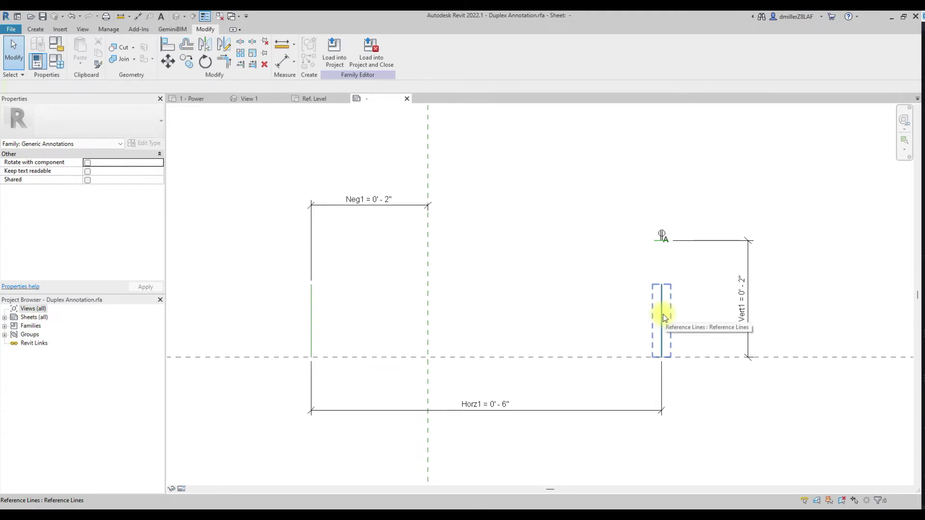
Step: Add a per-instance family parameter named Vertical_Offset
left_click(57, 63)
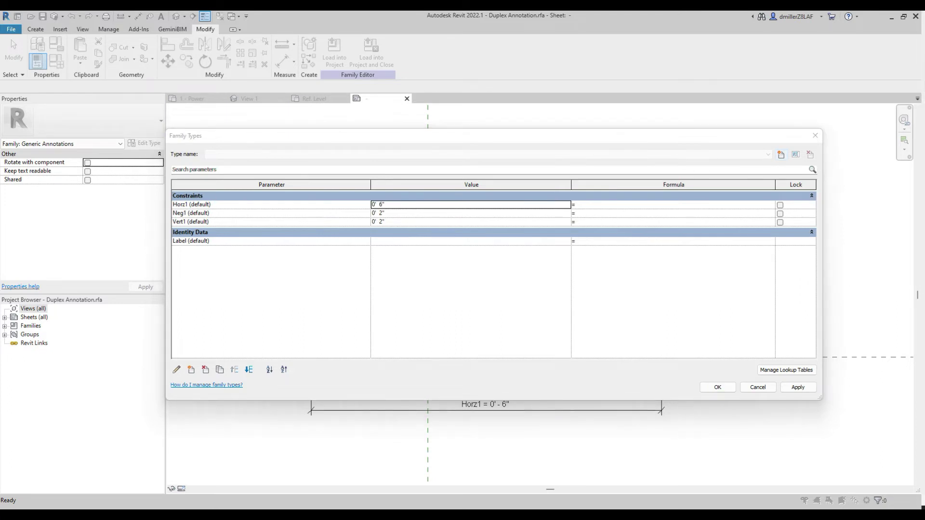
left_click(192, 370)
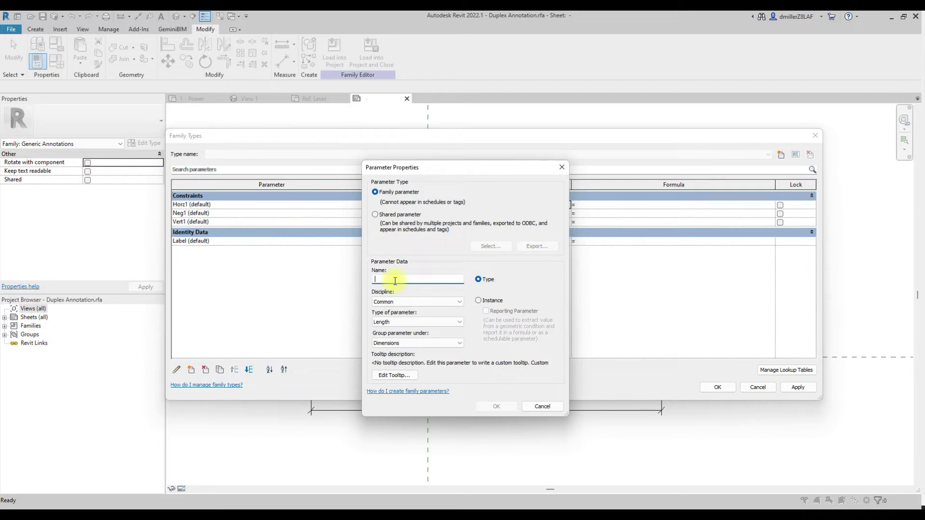
type("Vertical_Offset")
left_click(478, 301)
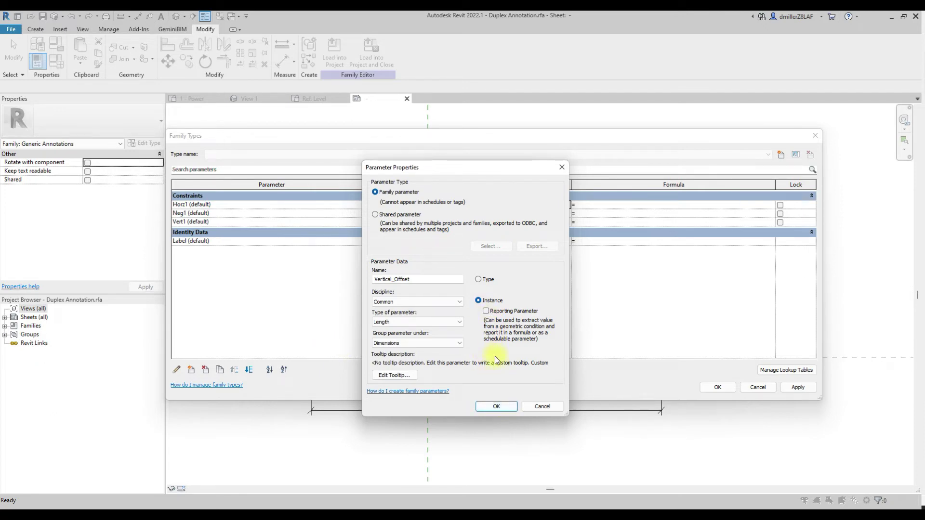
left_click(496, 406)
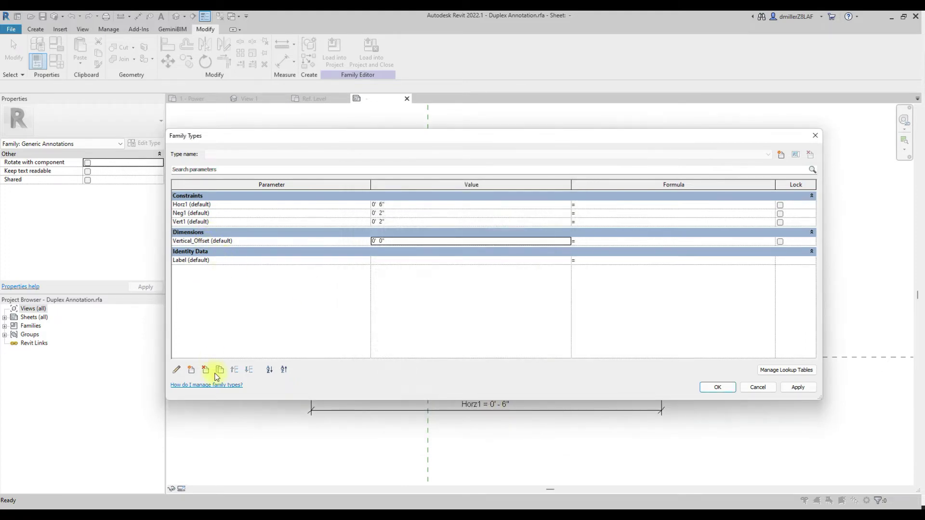
Step: Add a second per-instance parameter named Horizontal_Offset
left_click(192, 370)
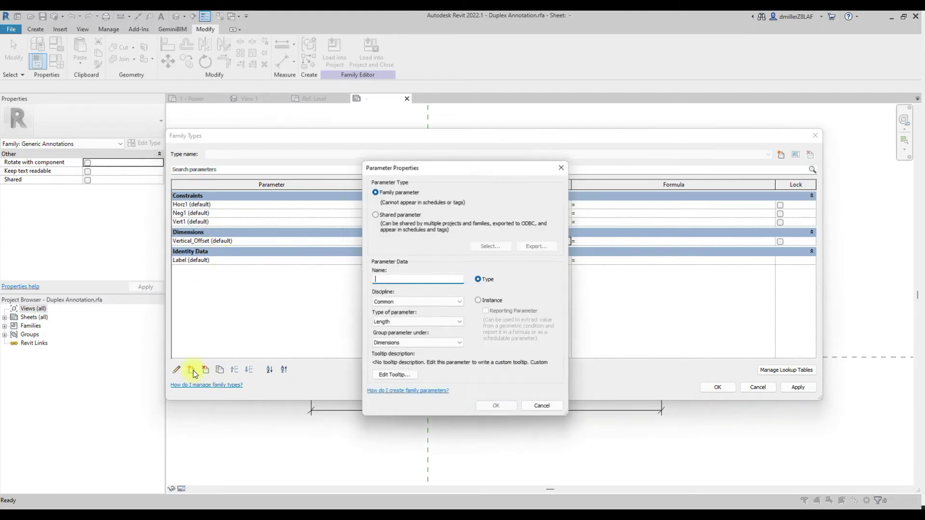
left_click(391, 279)
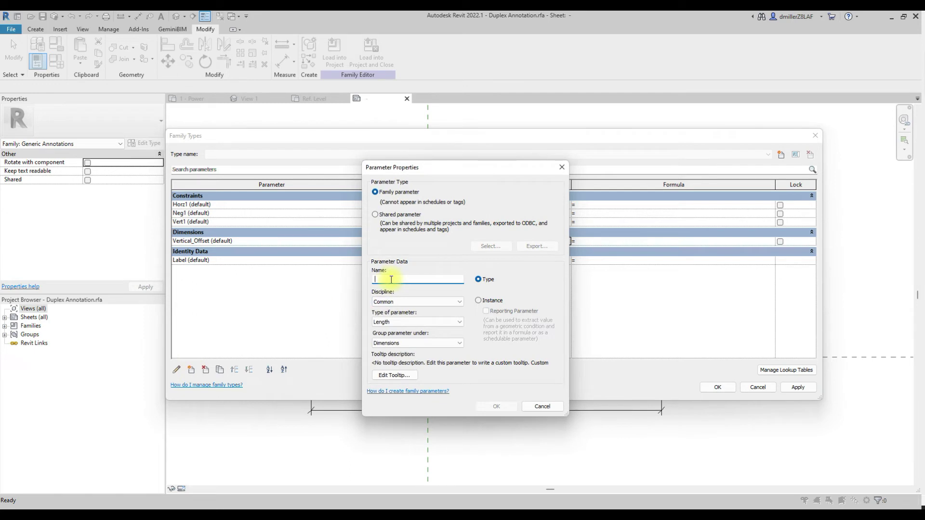
type("Horizontal_Offset")
left_click(479, 300)
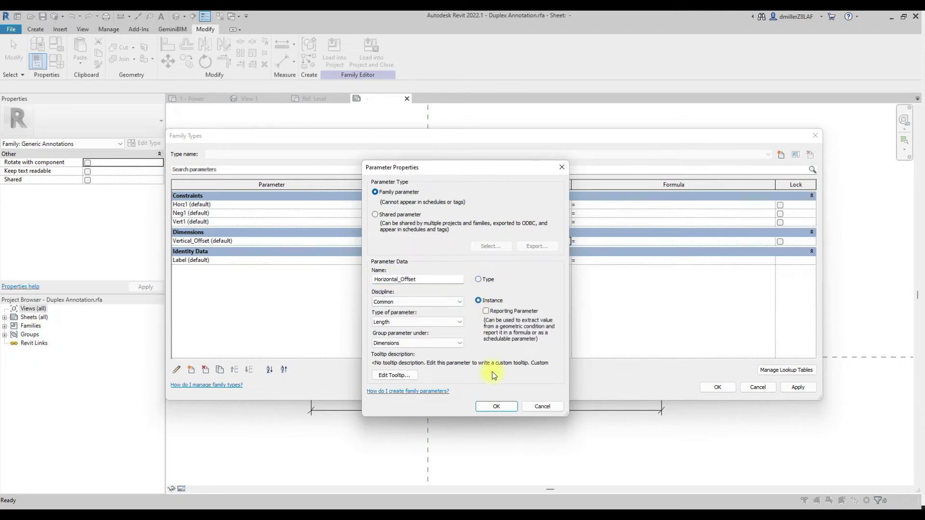
left_click(507, 406)
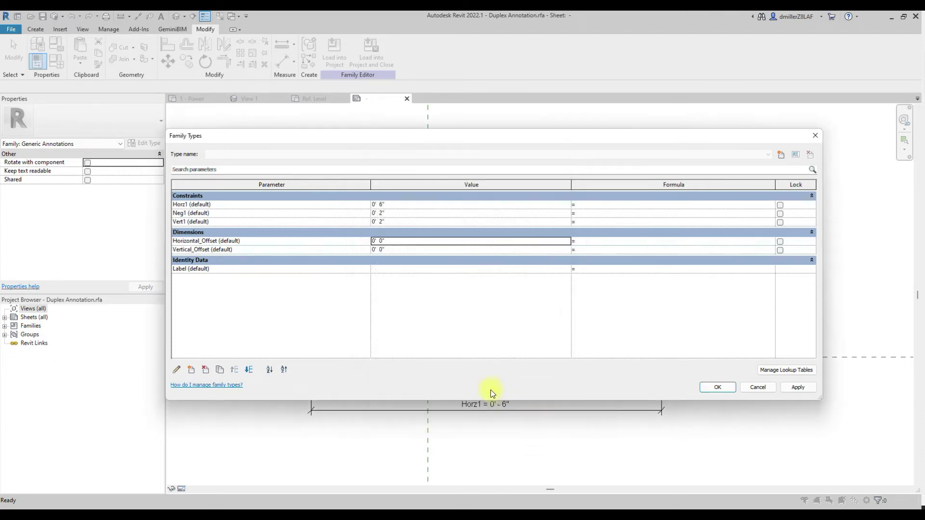
Step: Create a new Integer family parameter named Scale_Factor
left_click(192, 369)
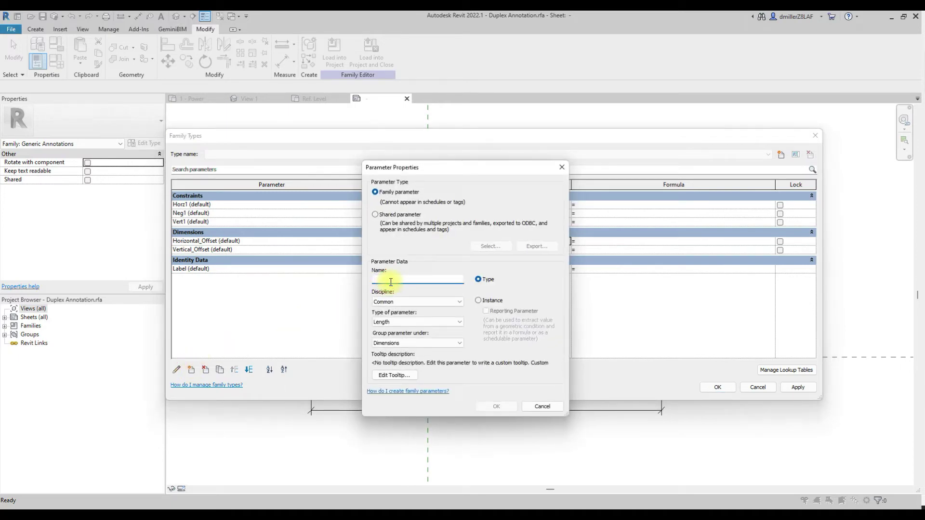
type("Scale_FActor")
left_click(405, 321)
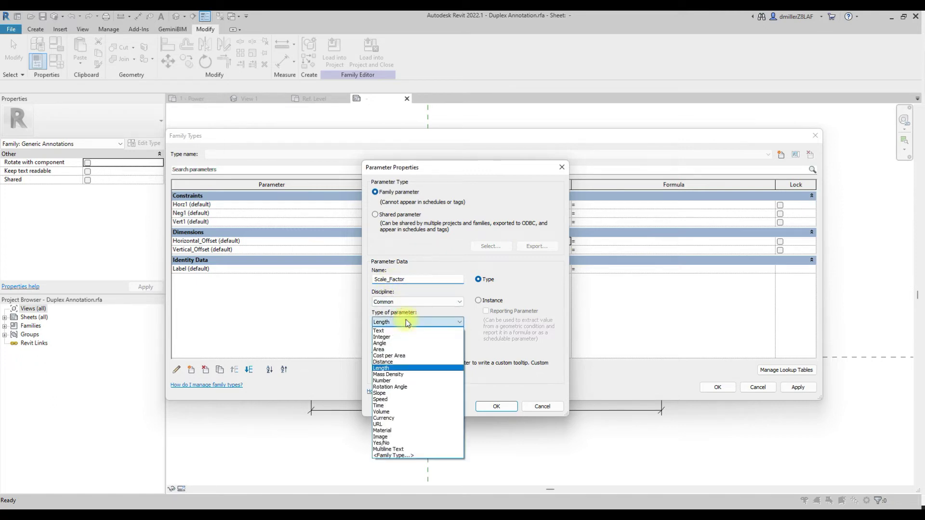
left_click(395, 336)
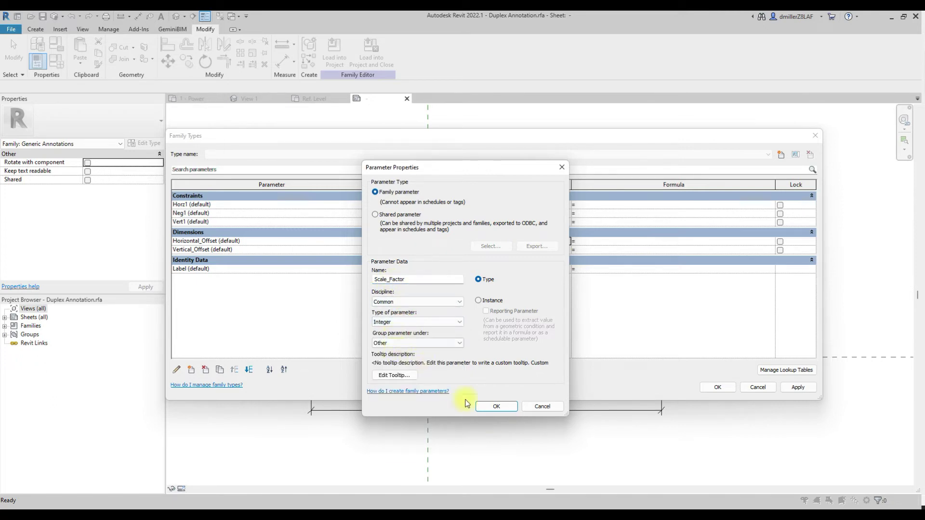
left_click(501, 406)
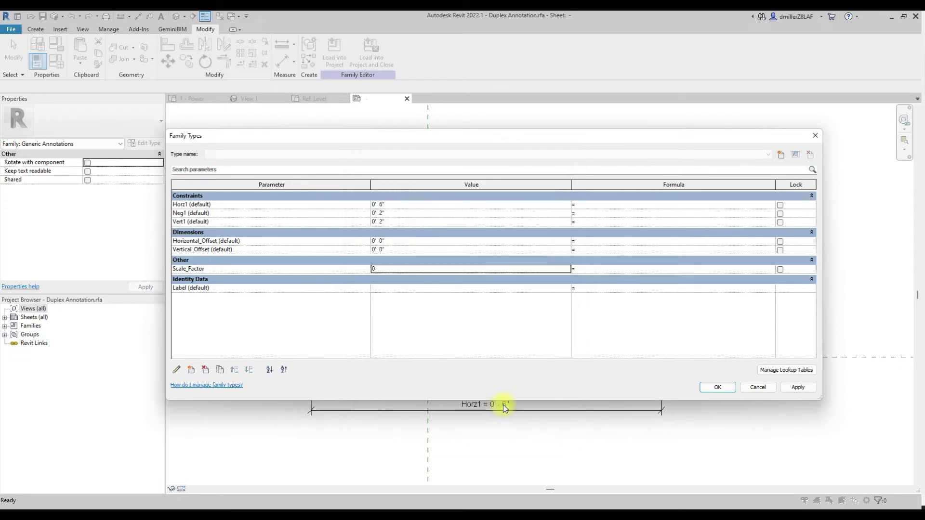
Step: Set Scale_Factor to 96 and both Vertical_Offset and Horizontal_Offset to 1' 0"
left_click(405, 270)
type("9")
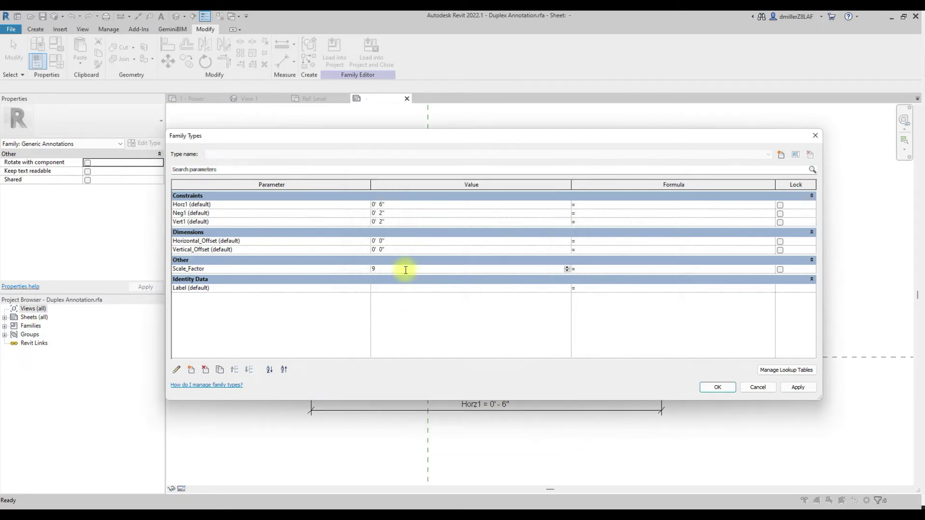
type("6")
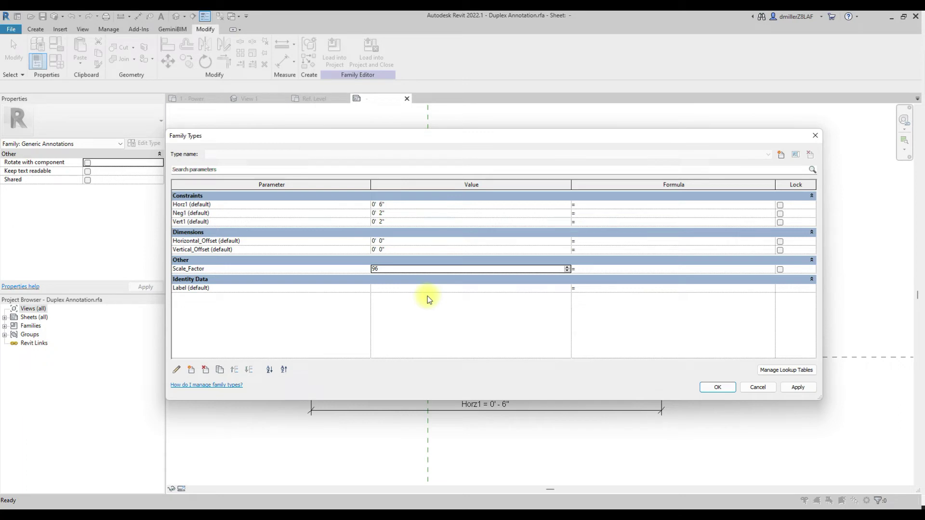
left_click(416, 249)
type("1")
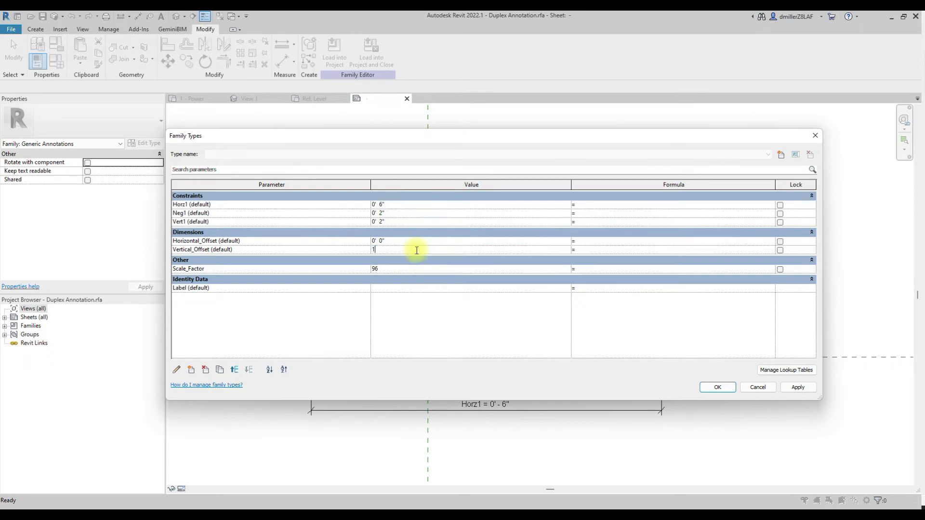
left_click(414, 240)
type("1")
key("Tab")
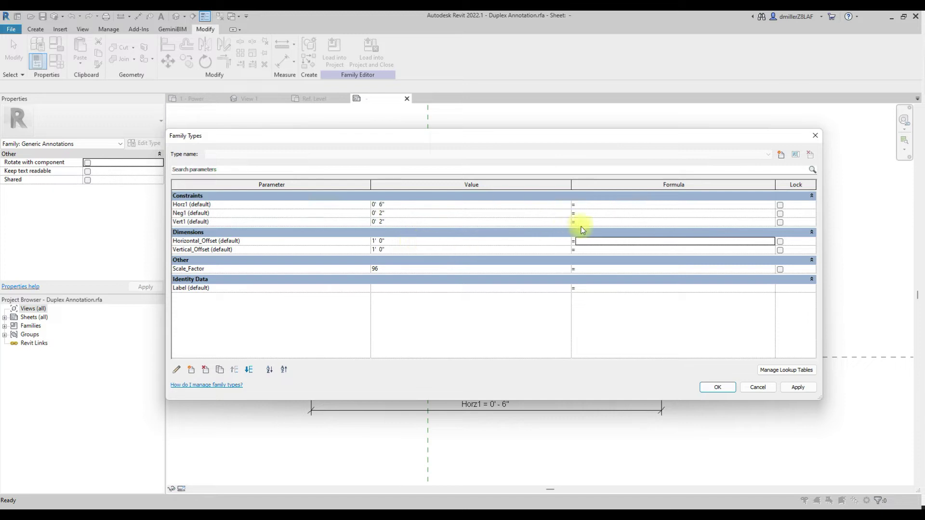
left_click(592, 222)
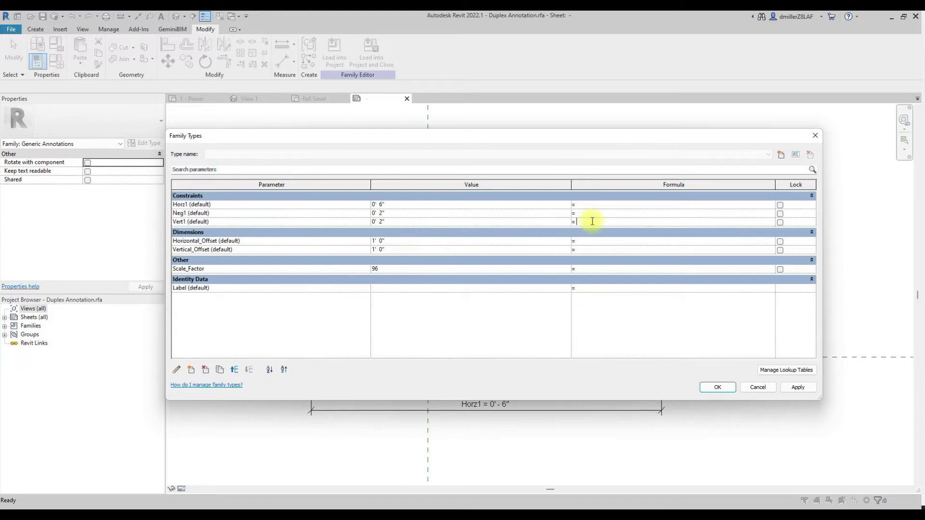
Step: Give Vert1 the formula Vertical_Offset / Scale_Factor and Neg1 a conditional negated-offset formula
type("Vertica")
type("l_Offset / Scale_Factor")
key("Tab")
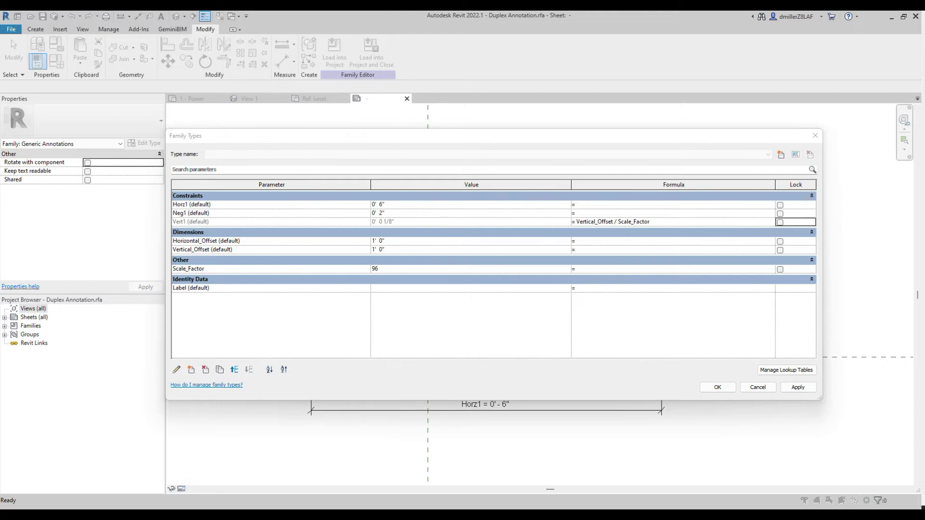
left_click(603, 213)
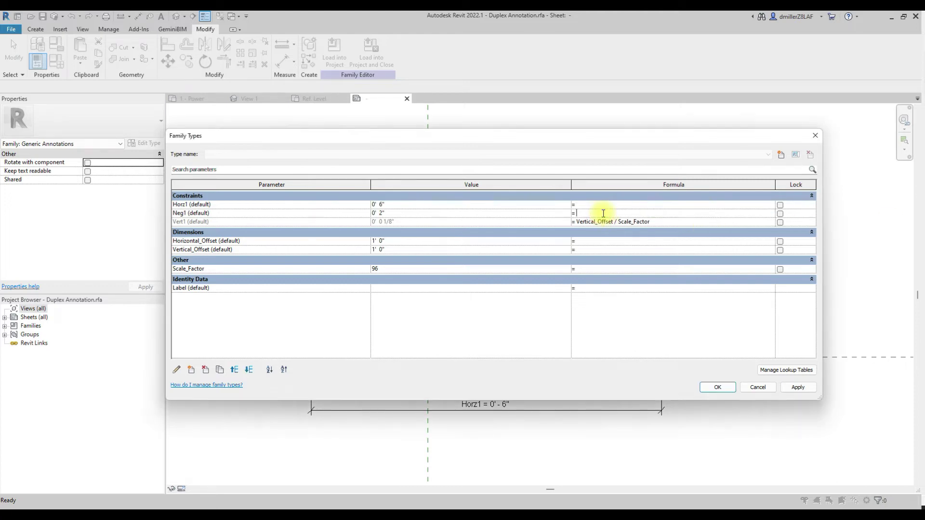
type("if(Horizontal_Offset < 0', (Horizontal_Offset * -1) / Scale_Factor, 0')")
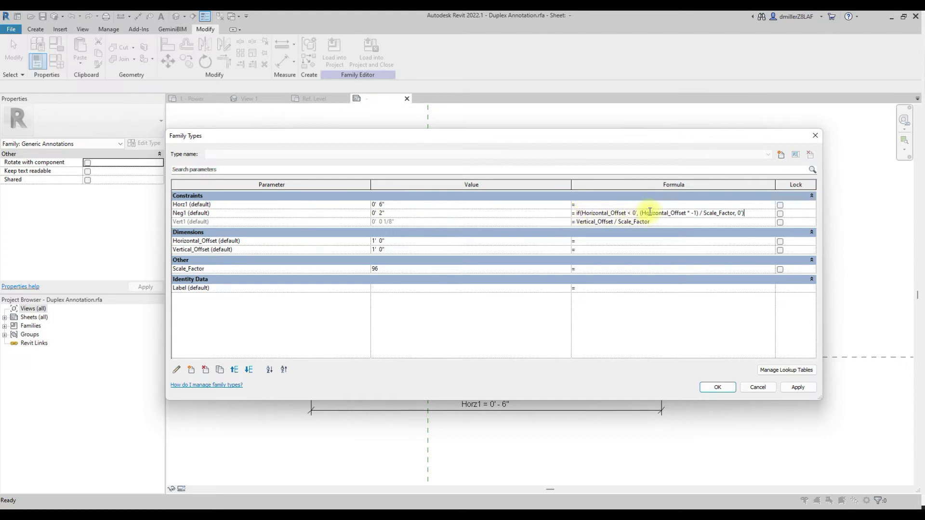
left_click_drag(640, 212, 702, 214)
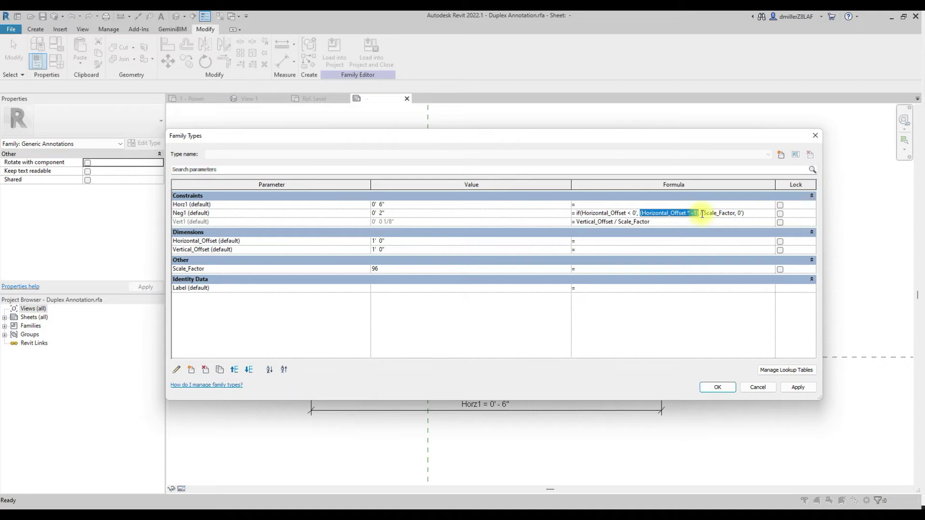
left_click(737, 213)
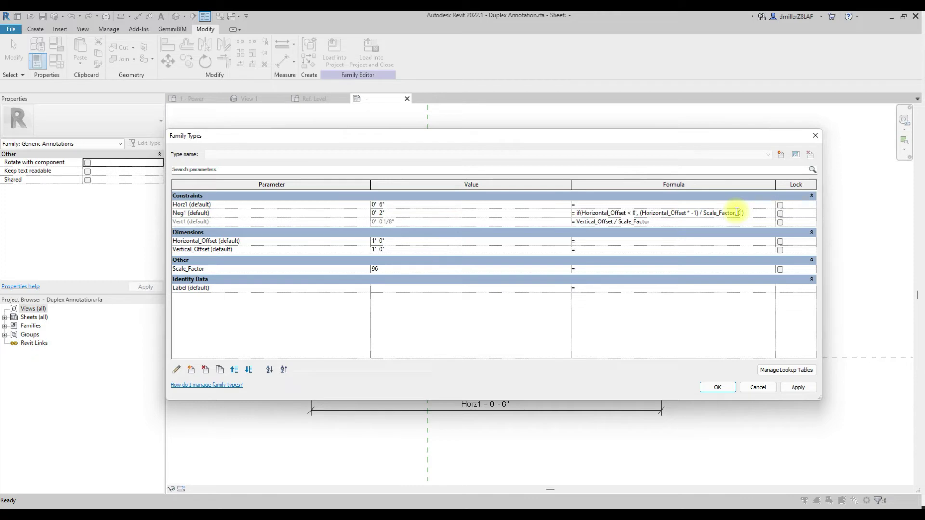
left_click(595, 205)
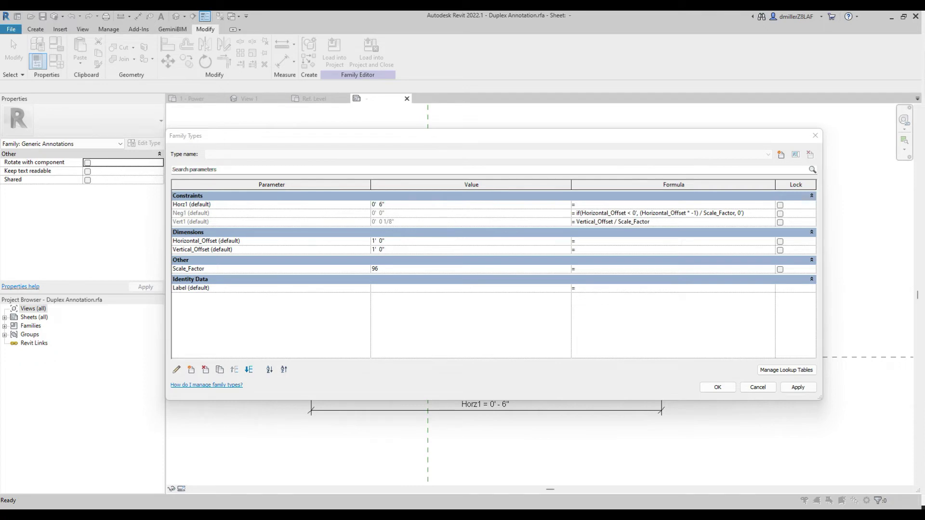
Step: Paste the Horz1 formula using the offset and Neg1, then apply the formulas
left_click(586, 206)
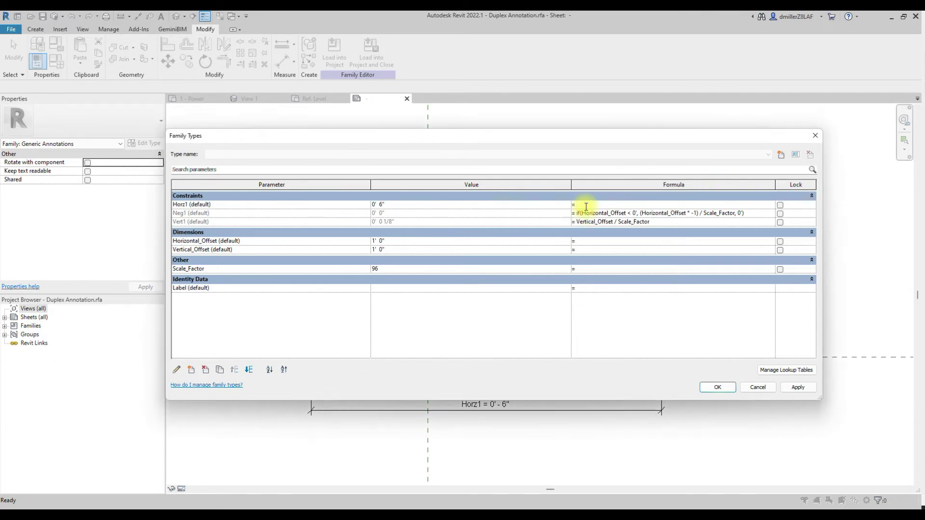
type("(Horizontal_Offset / Scale_Factor) + Neg1")
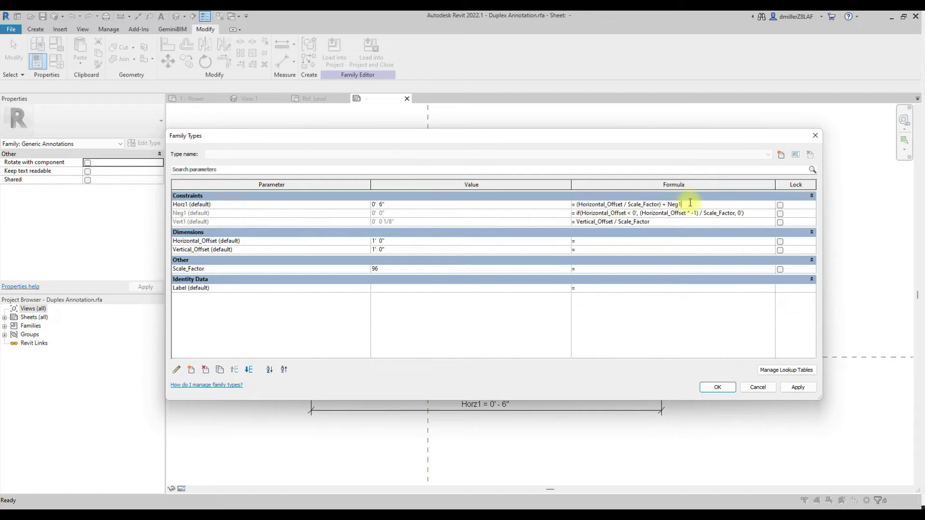
left_click(795, 388)
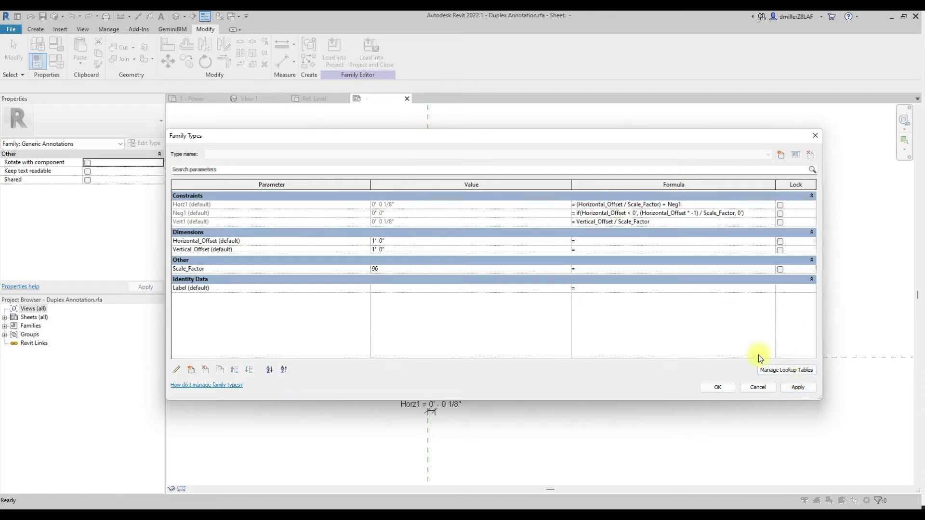
left_click(402, 204)
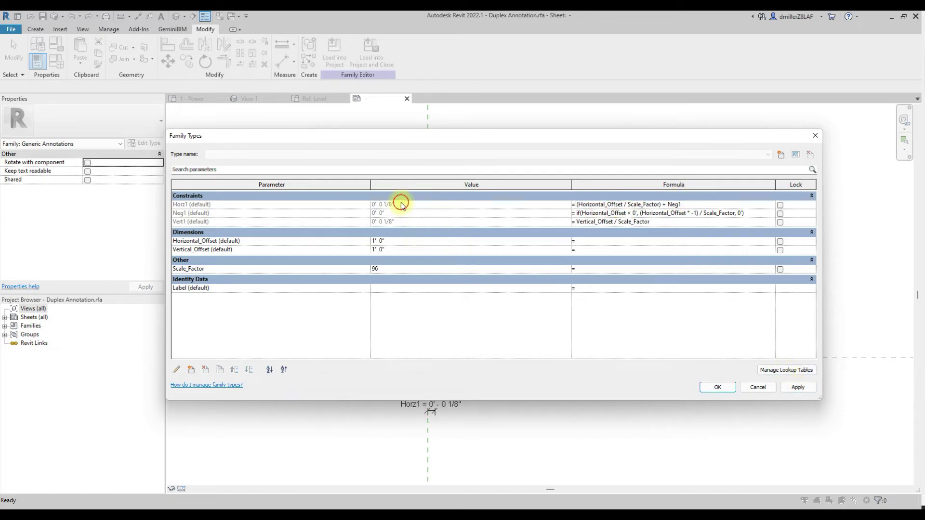
Step: Set Horizontal_Offset and Vertical_Offset to 2' 0" and apply
left_click(392, 241)
left_click(397, 248)
type("2")
key("Tab")
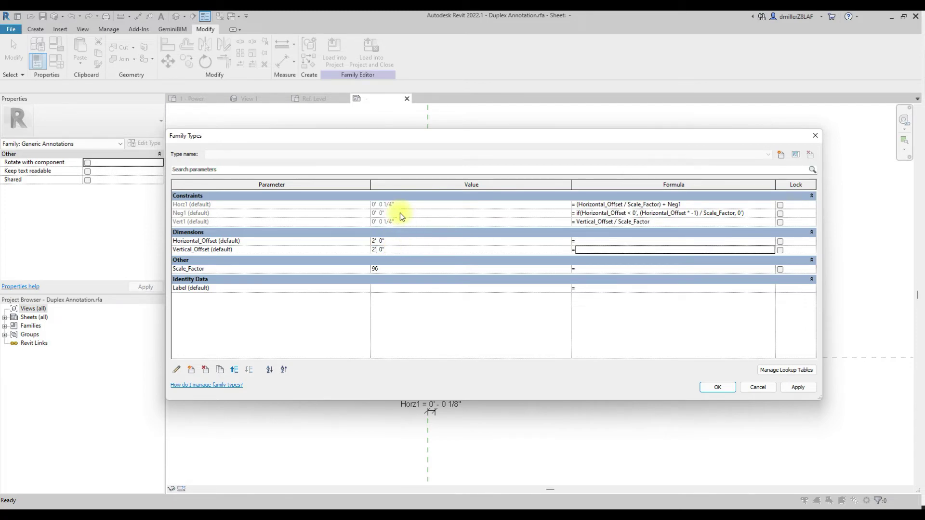
left_click(803, 392)
Step: Close Family Types, check the symbol now sits 1/4" off both reference lines, then reopen Family Types
left_click(718, 388)
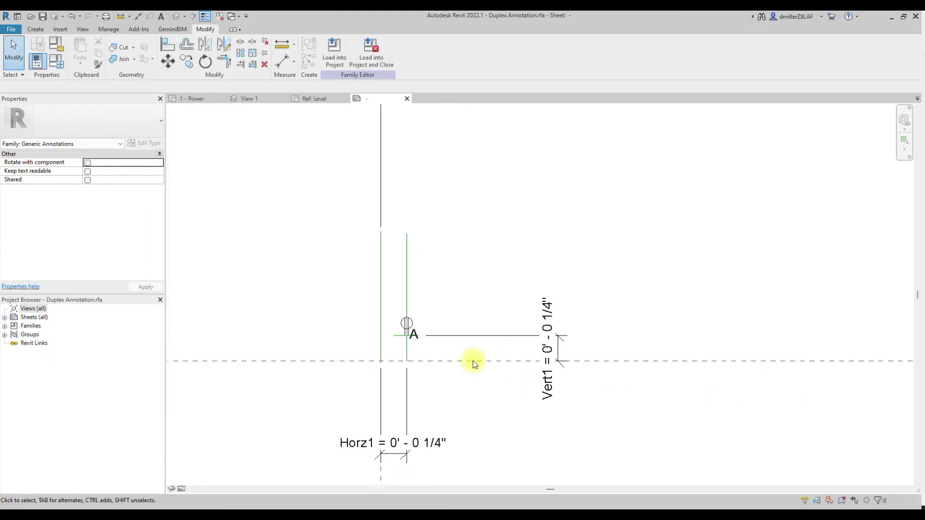
scroll(475, 364, "up", 3)
scroll(487, 334, "down", 2)
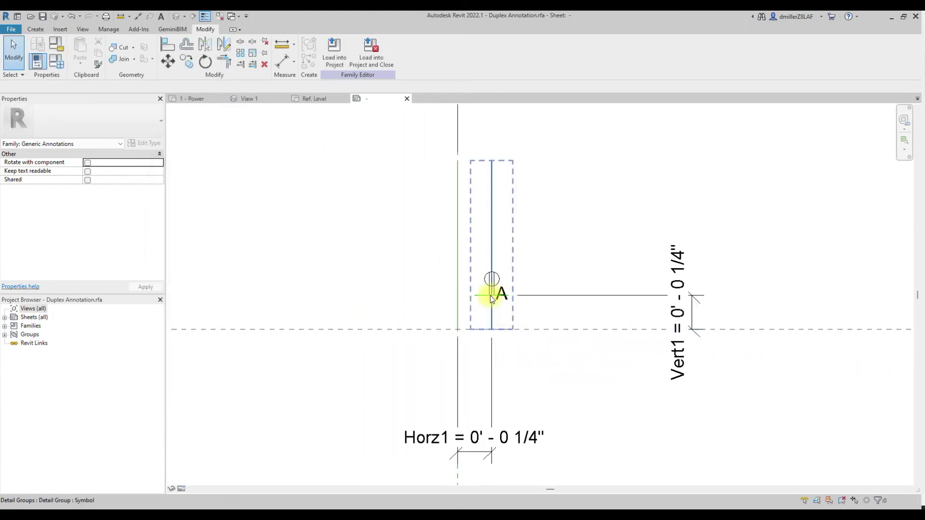
scroll(491, 297, "down", 1)
middle_click_drag(512, 336, 558, 316)
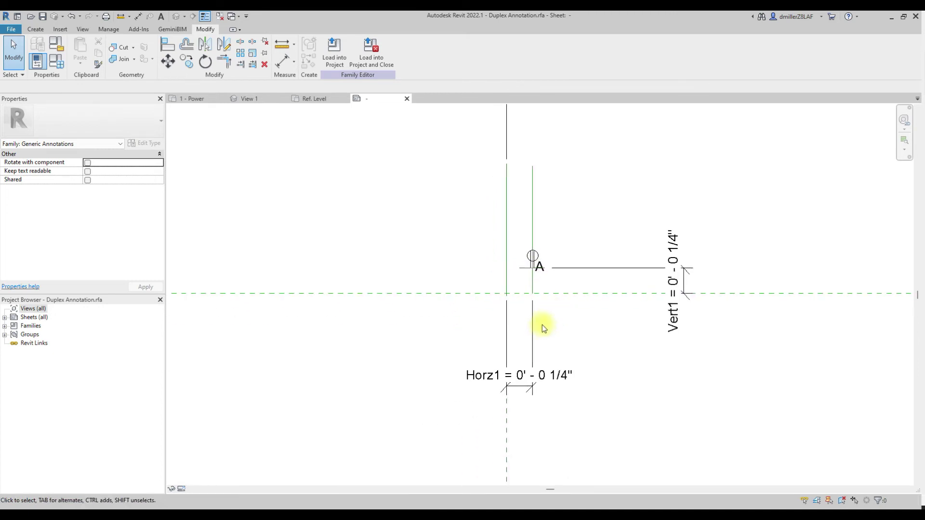
scroll(545, 316, "down", 1)
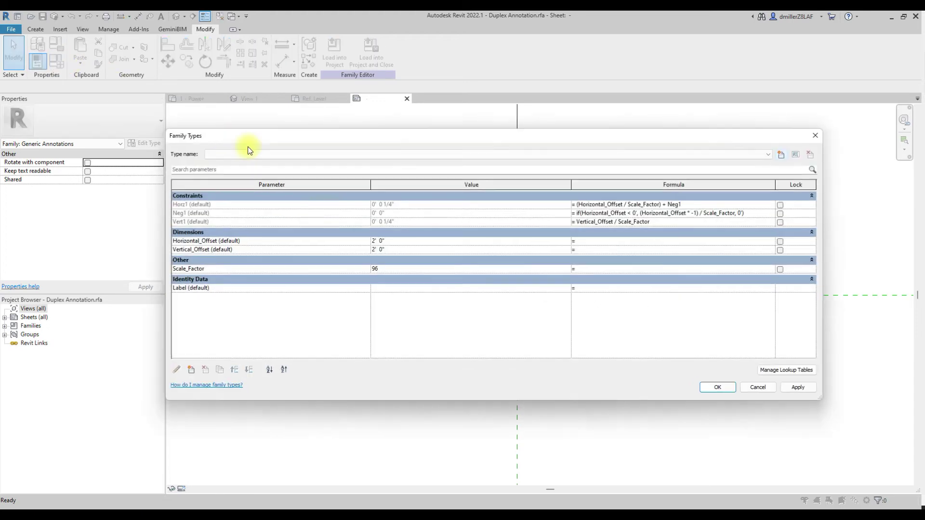
left_click(57, 61)
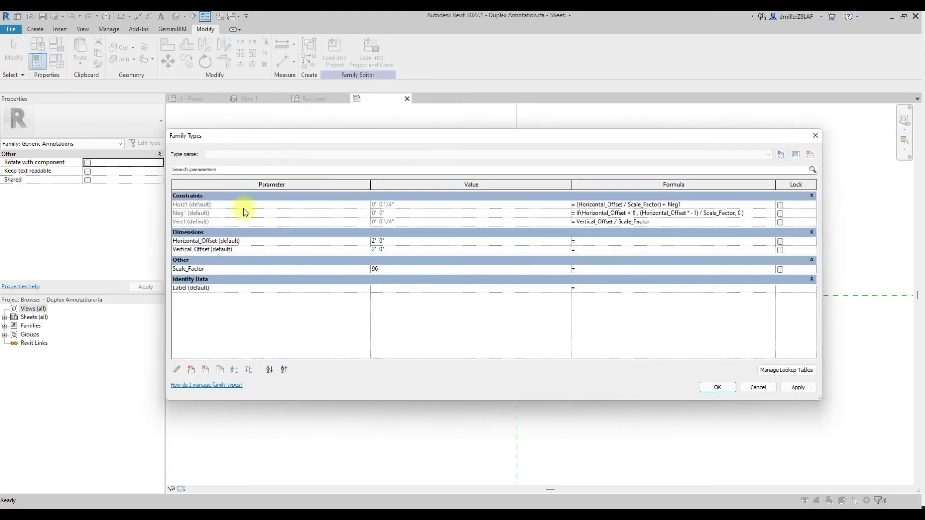
Step: Make Horizontal_Offset -2' 0", apply, and view the symbol's new position
left_click(398, 243)
type("-2")
key("Tab")
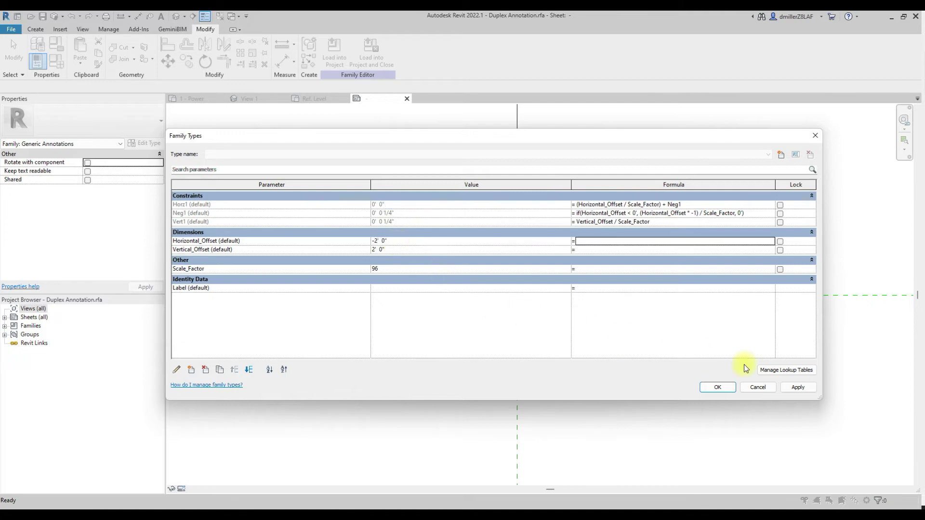
left_click(795, 388)
left_click(717, 386)
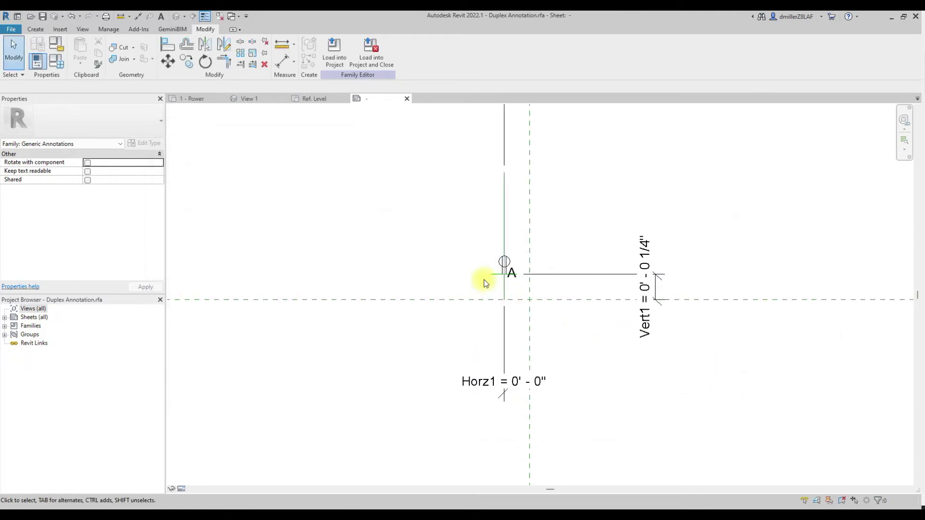
middle_click_drag(438, 256, 553, 266)
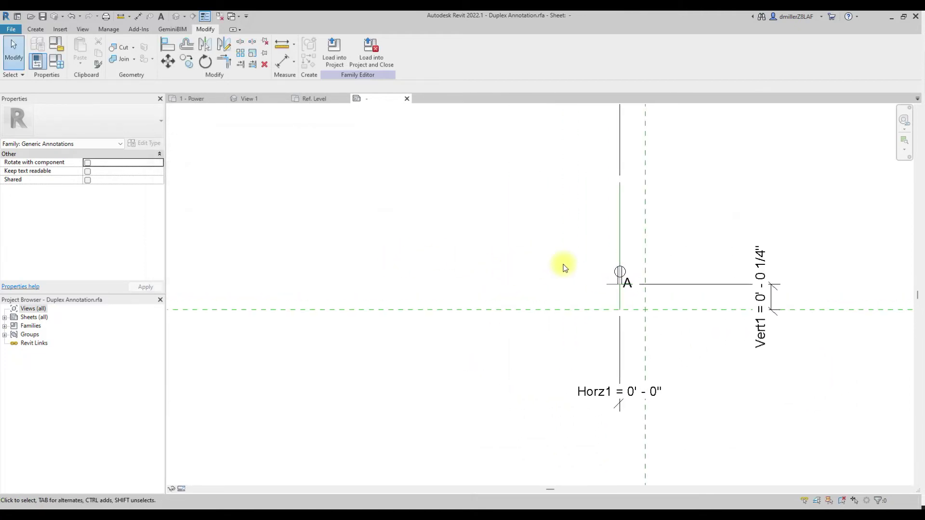
scroll(564, 267, "down", 3)
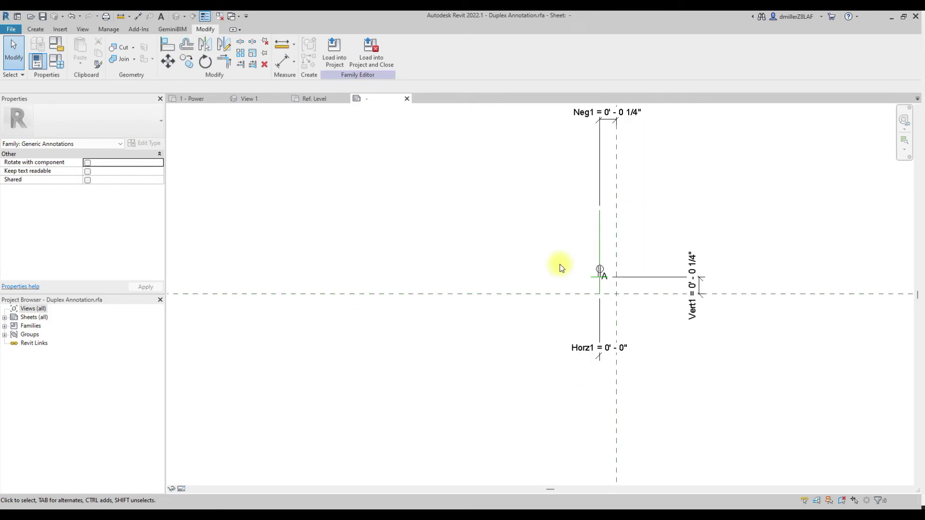
Step: Change Horizontal_Offset to -8' 0", accept, inspect Neg1 at 1", then reopen Family Types
left_click(60, 64)
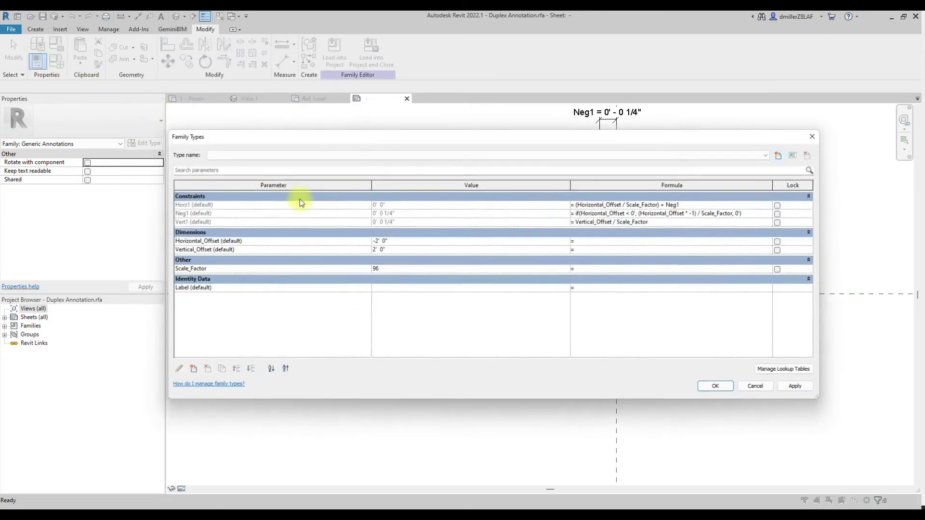
left_click(400, 243)
left_click(400, 242)
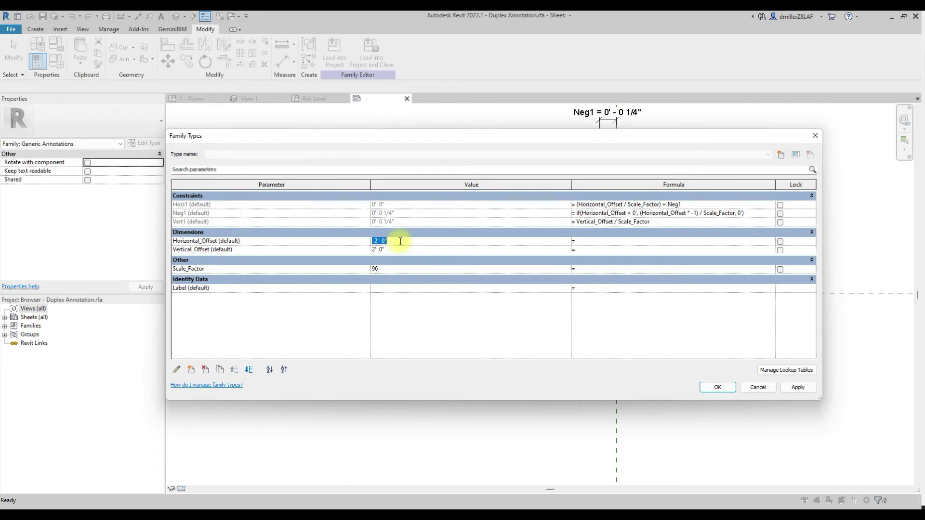
type("-8")
left_click(792, 387)
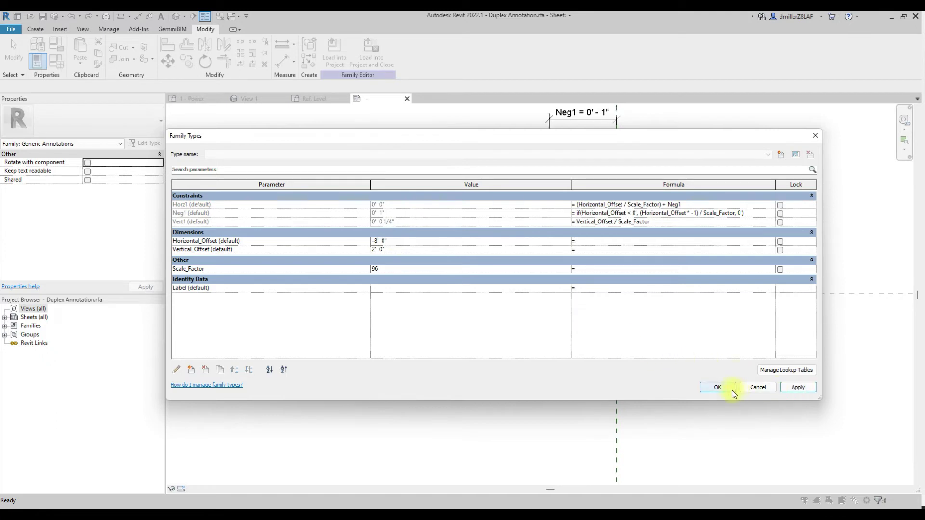
left_click(732, 390)
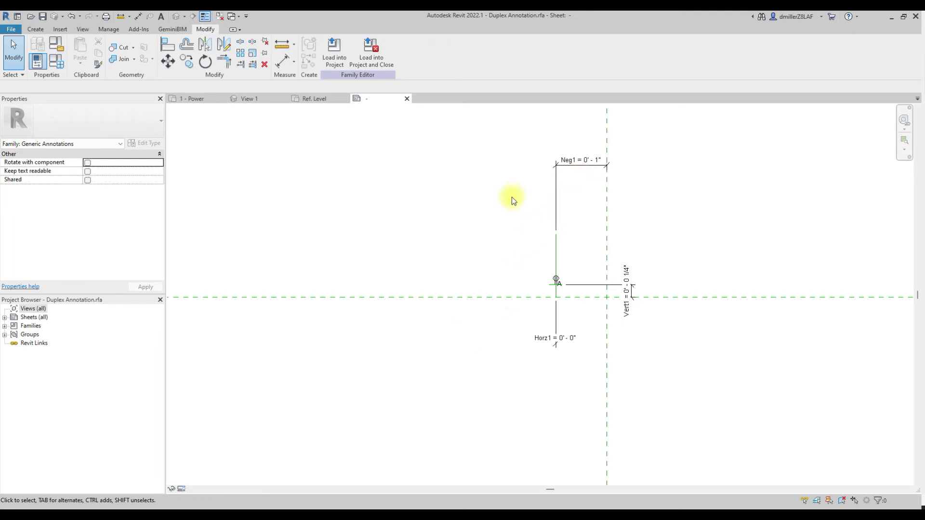
scroll(513, 200, "down", 1)
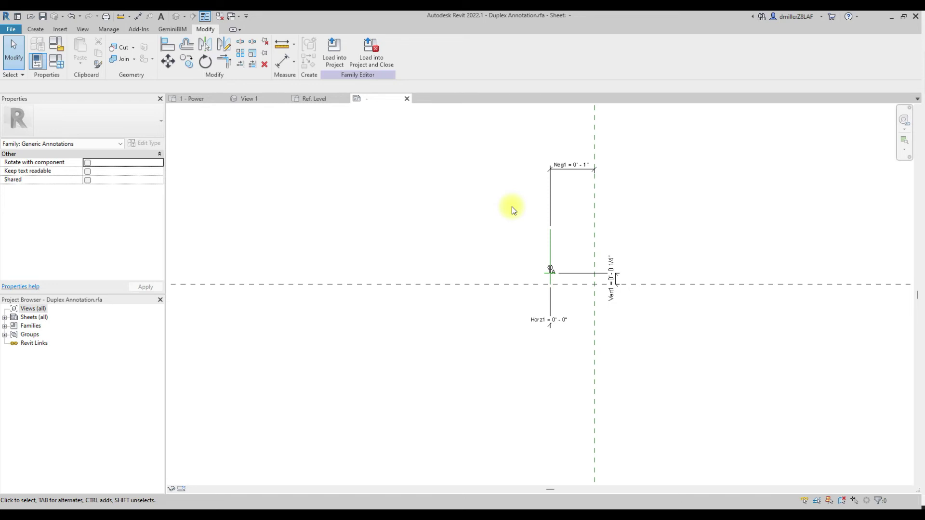
scroll(548, 245, "up", 2)
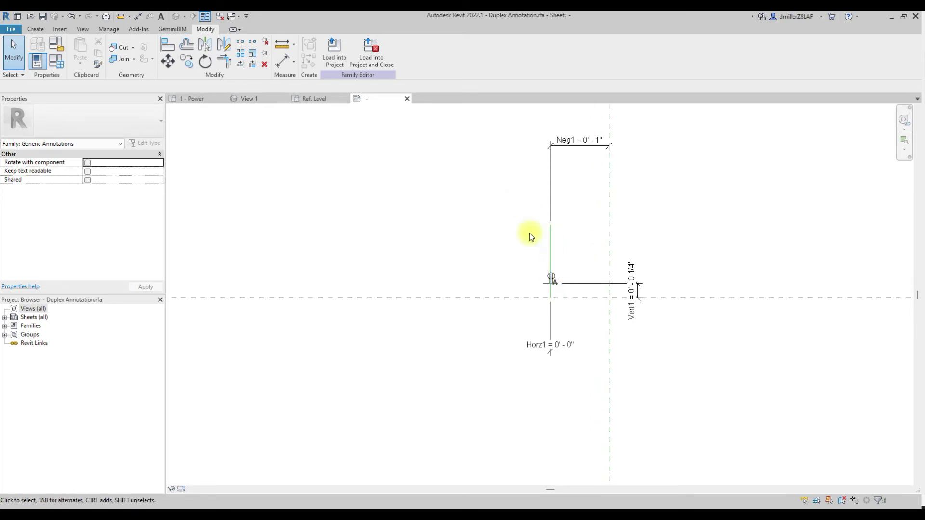
scroll(528, 233, "down", 3)
scroll(446, 236, "down", 1)
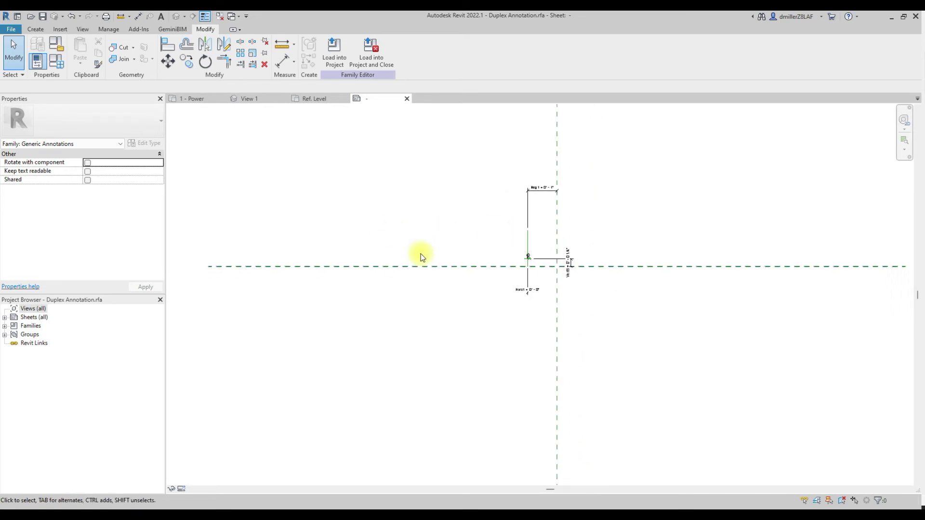
scroll(502, 268, "up", 2)
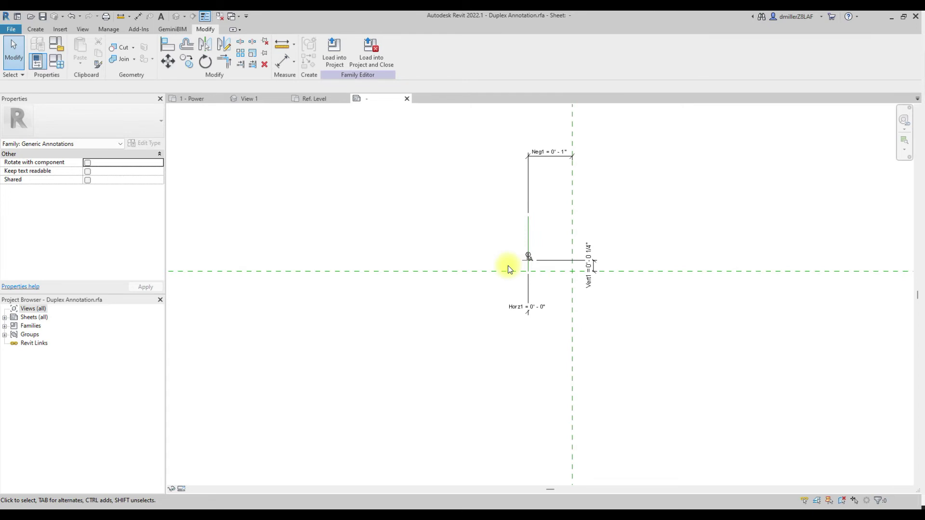
scroll(518, 223, "down", 1)
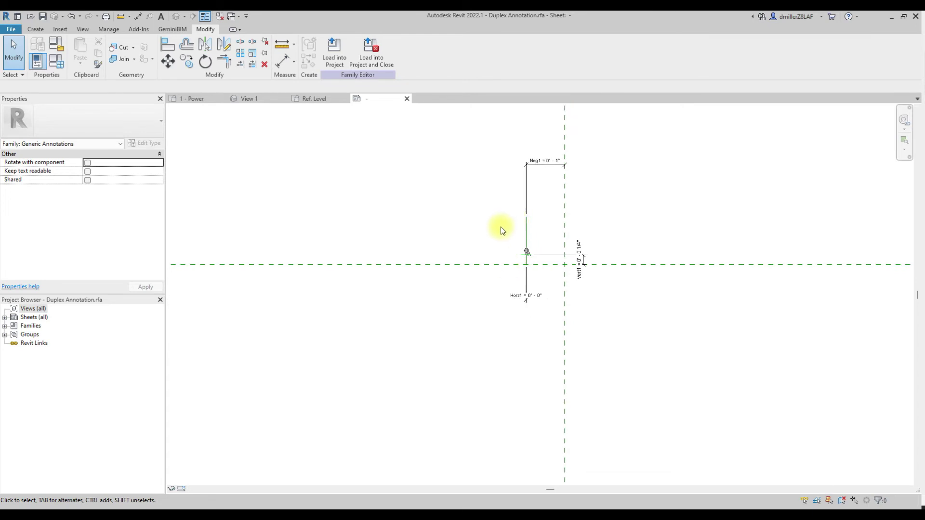
scroll(448, 252, "down", 2)
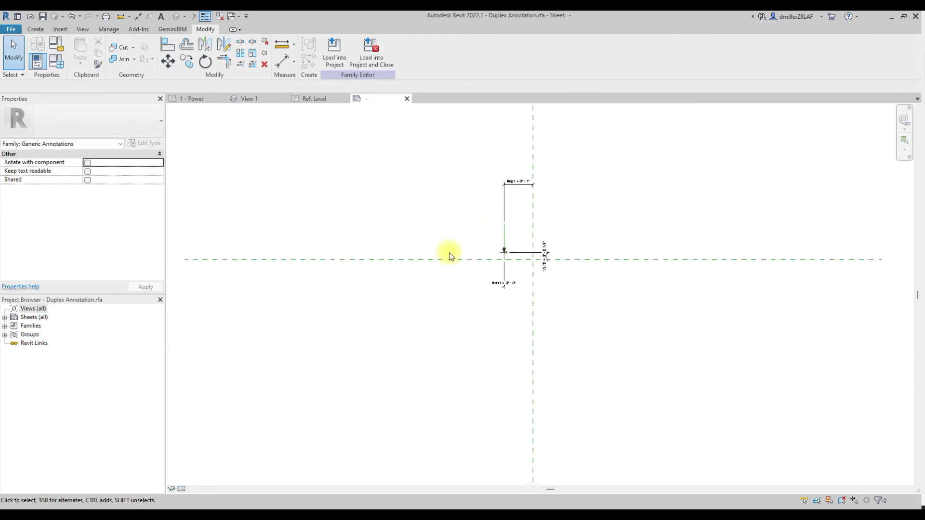
scroll(500, 241, "up", 2)
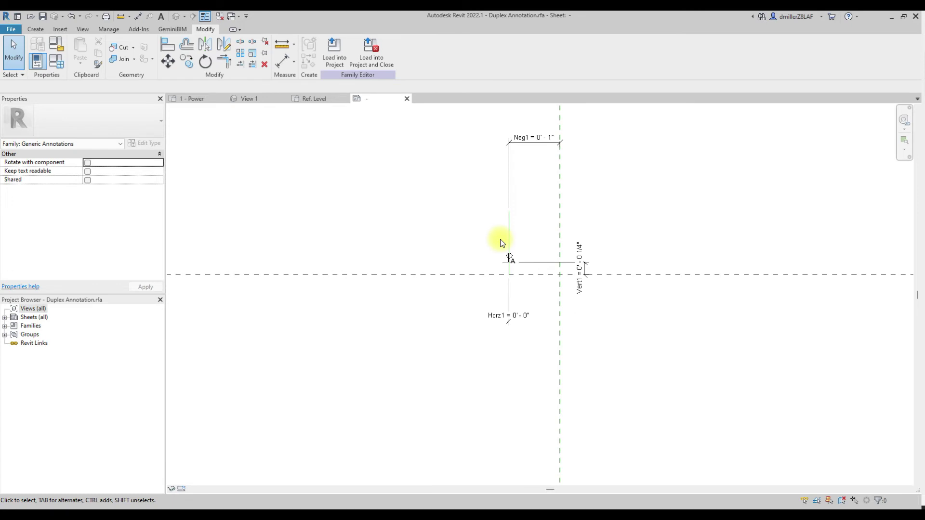
left_click(57, 61)
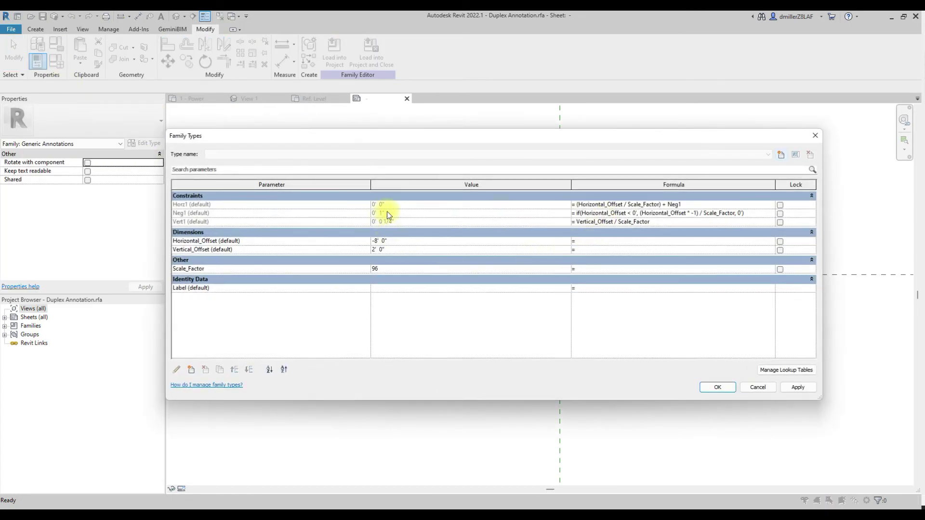
Step: Try a Horizontal_Offset of -12' 0", view the result, and reopen Family Types
left_click(417, 244)
type("-12")
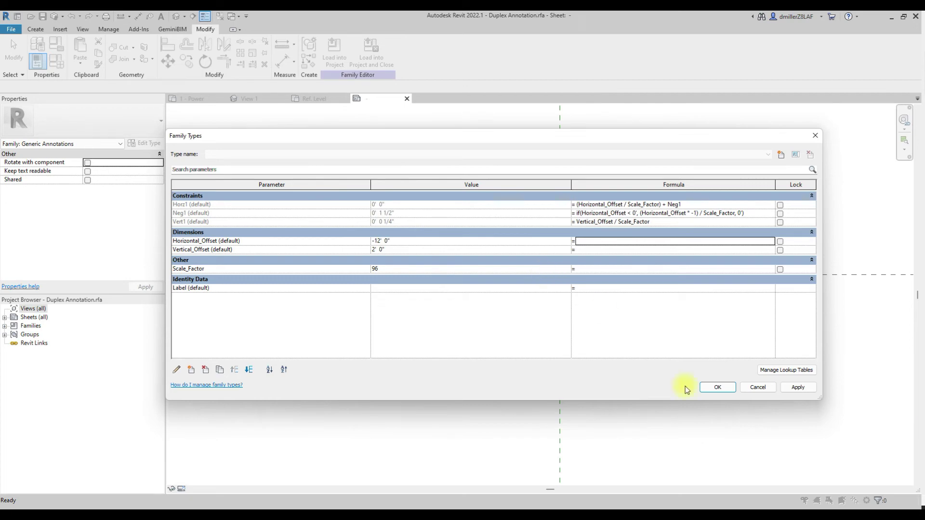
left_click(802, 391)
left_click(720, 387)
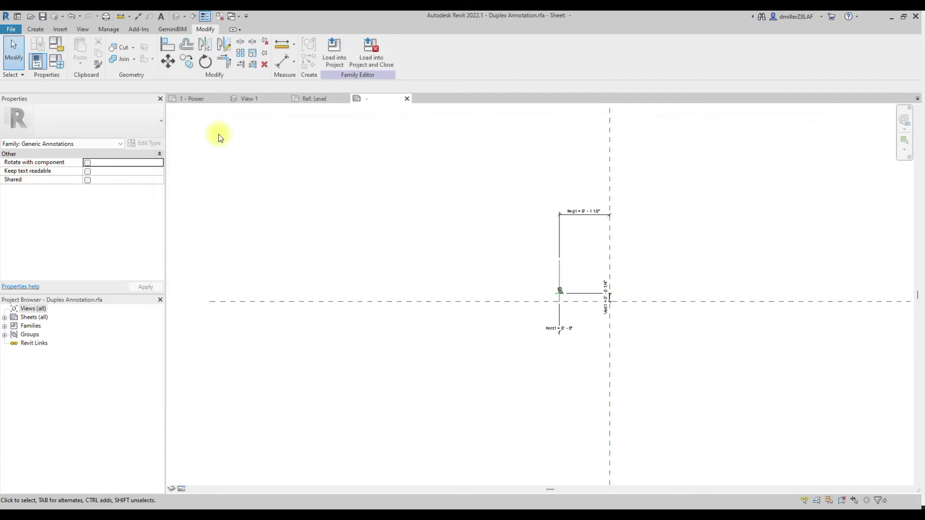
left_click(56, 61)
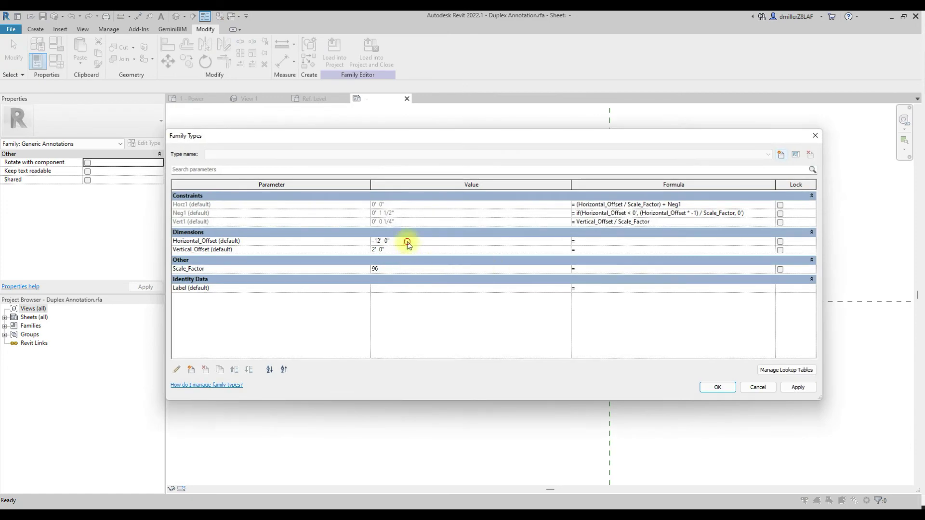
Step: Reset Horizontal_Offset and Vertical_Offset to 0' 0", apply, and close the dialog
left_click(407, 243)
left_click(403, 250)
type("0")
key("Tab")
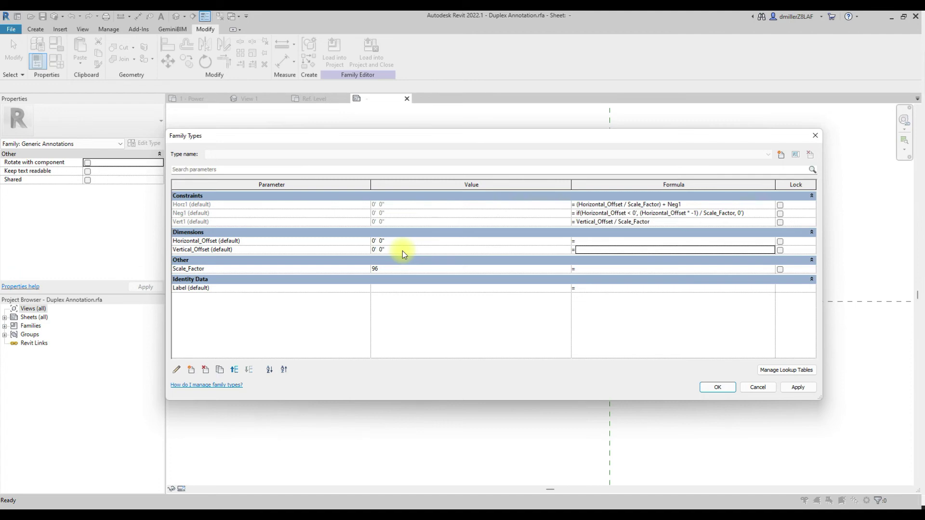
left_click(795, 387)
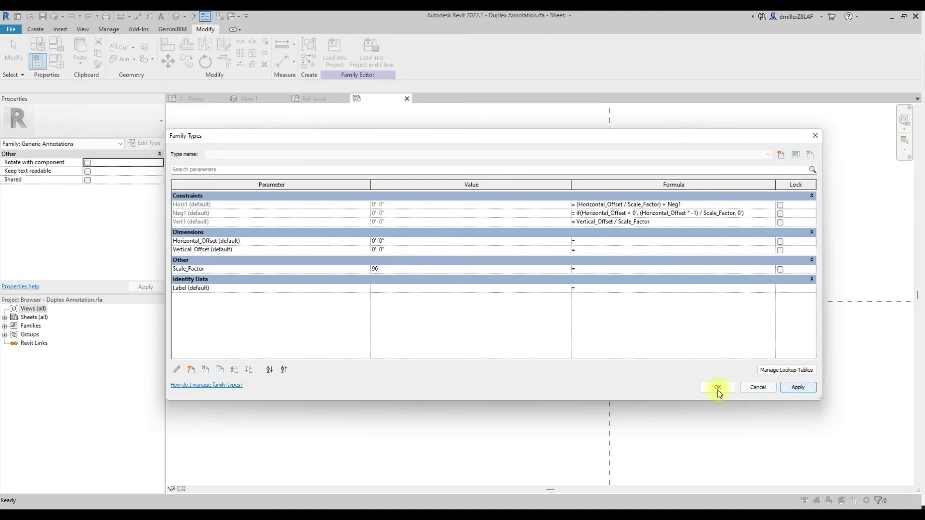
left_click(714, 388)
Step: Switch the Scale_Factor parameter from type to instance in Family Types and close the dialog
scroll(605, 304, "up", 3)
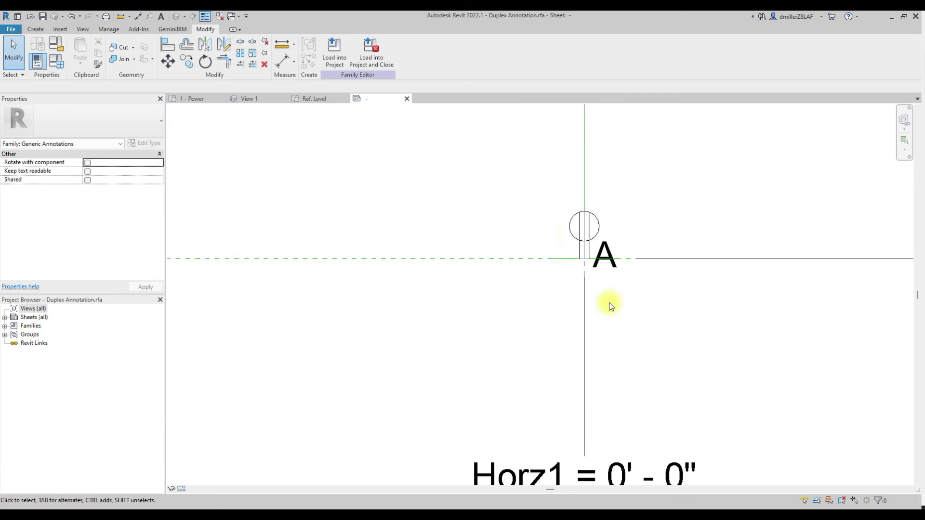
scroll(589, 224, "up", 1)
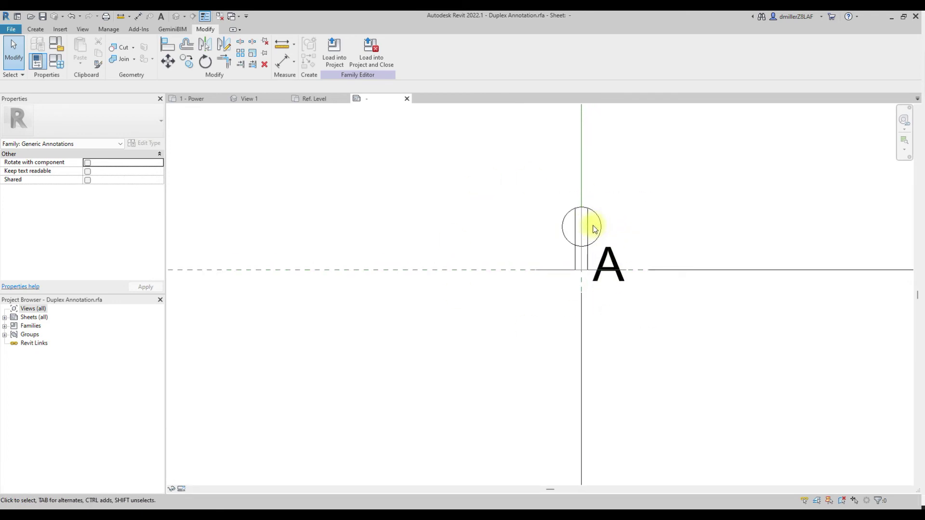
left_click(38, 61)
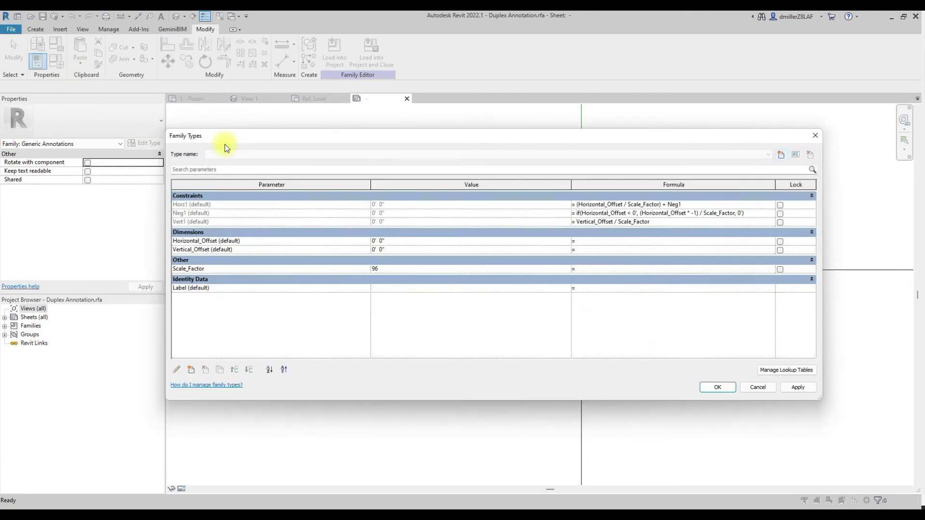
left_click(198, 267)
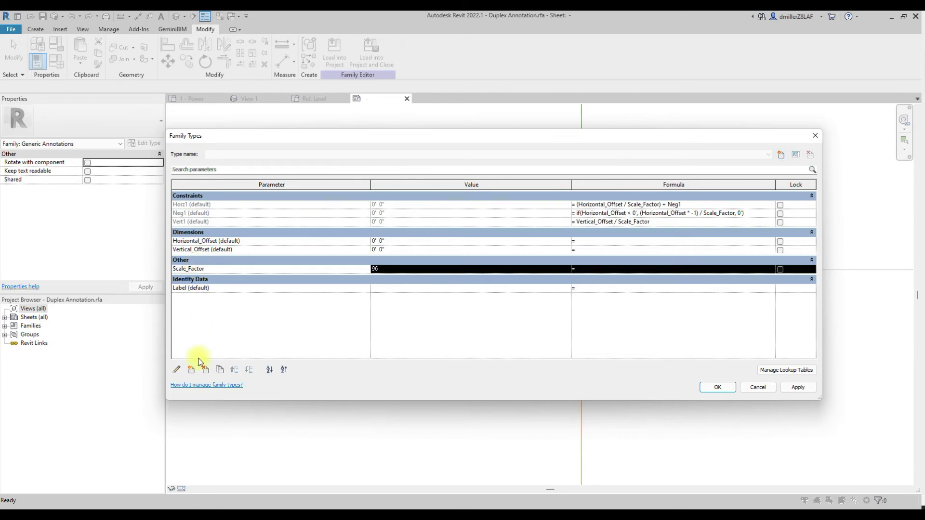
left_click(176, 370)
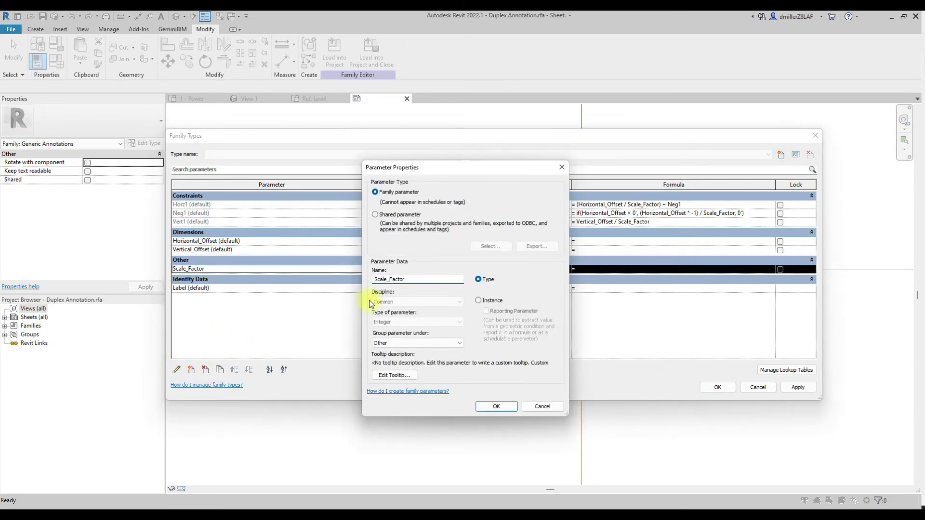
left_click(478, 301)
left_click(503, 406)
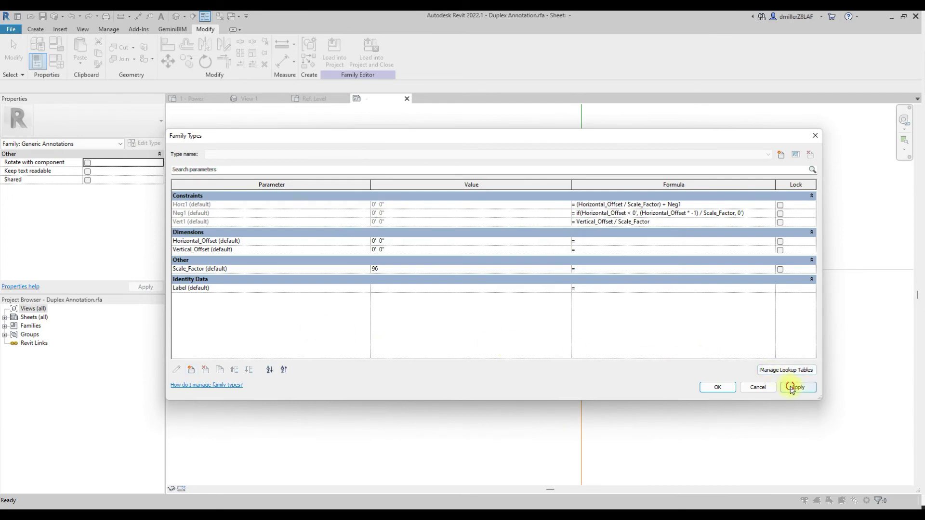
left_click(717, 387)
scroll(674, 334, "down", 4)
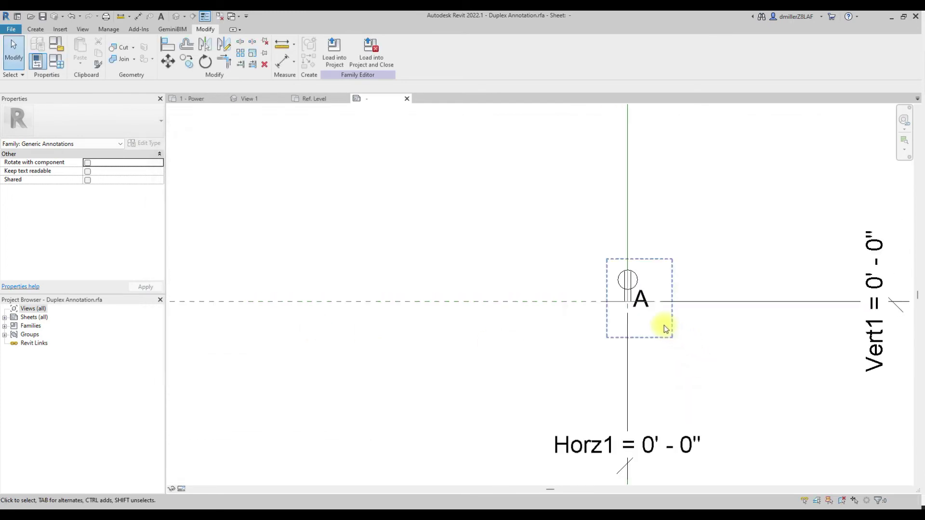
Step: Load the updated Duplex Annotation into Duplex Receptacle.rfa, overwriting the existing version
scroll(598, 309, "down", 3)
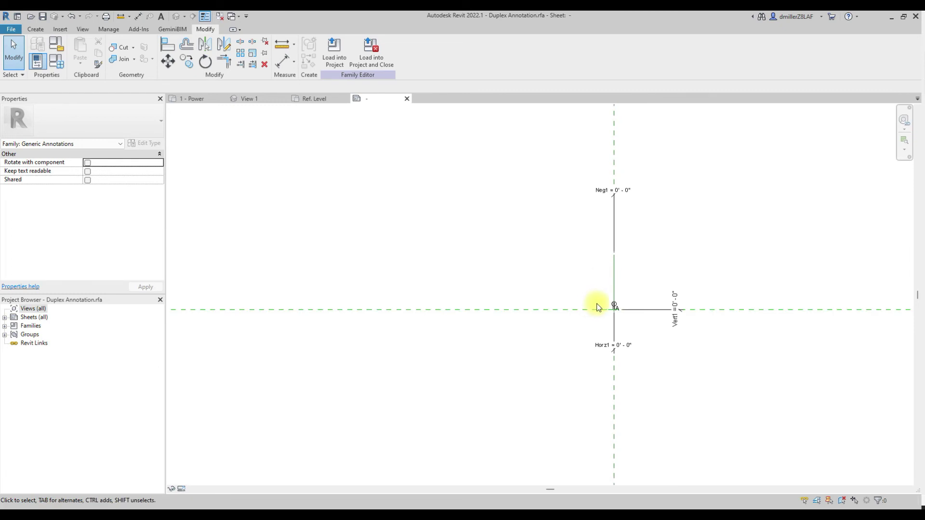
scroll(619, 317, "up", 2)
scroll(643, 338, "up", 2)
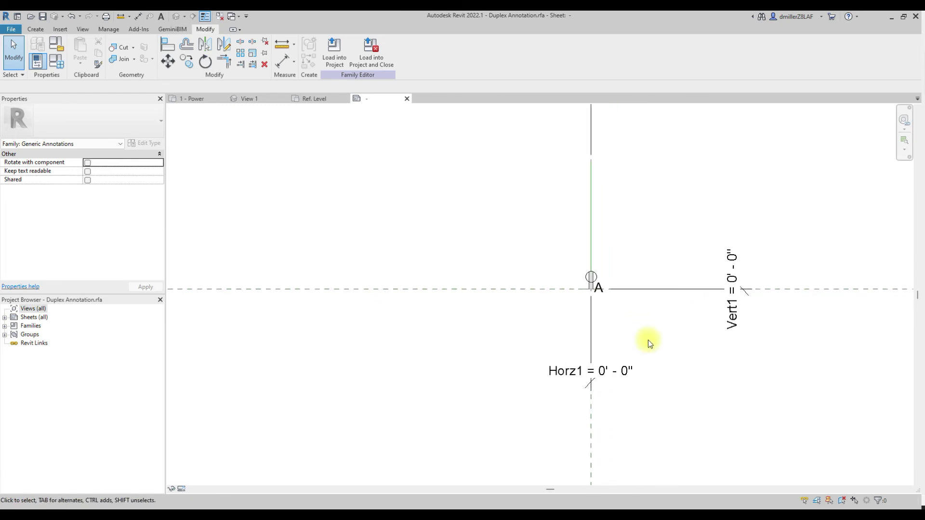
left_click(331, 62)
left_click(398, 211)
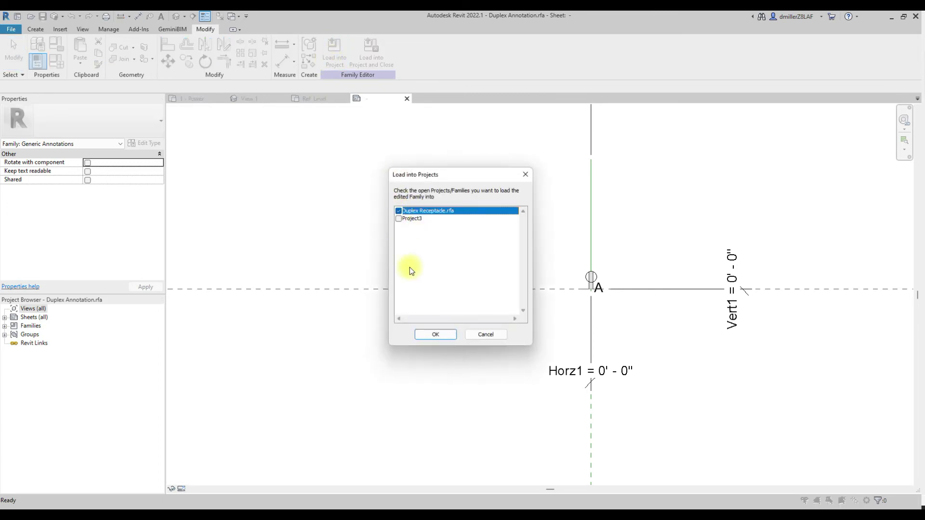
left_click(422, 332)
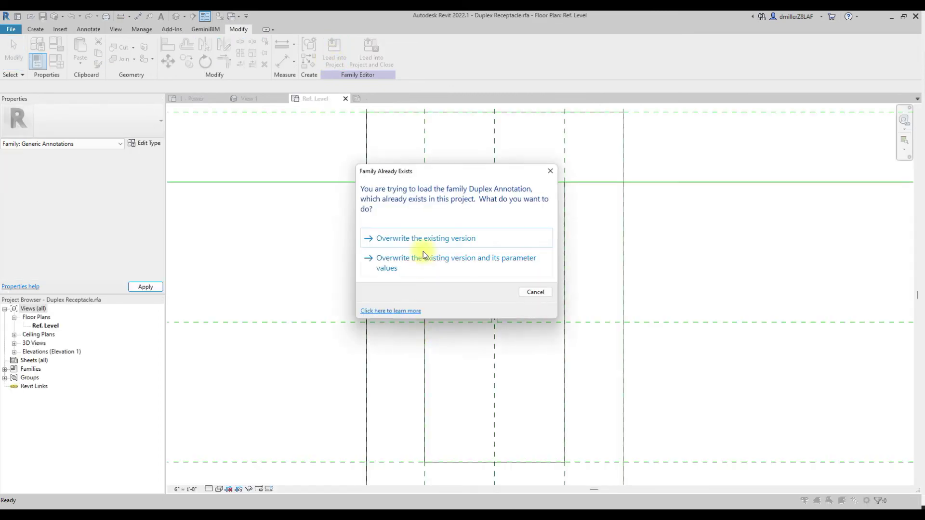
left_click(428, 239)
Step: Select the loaded Duplex Annotation symbol in the receptacle plan
scroll(436, 241, "down", 2)
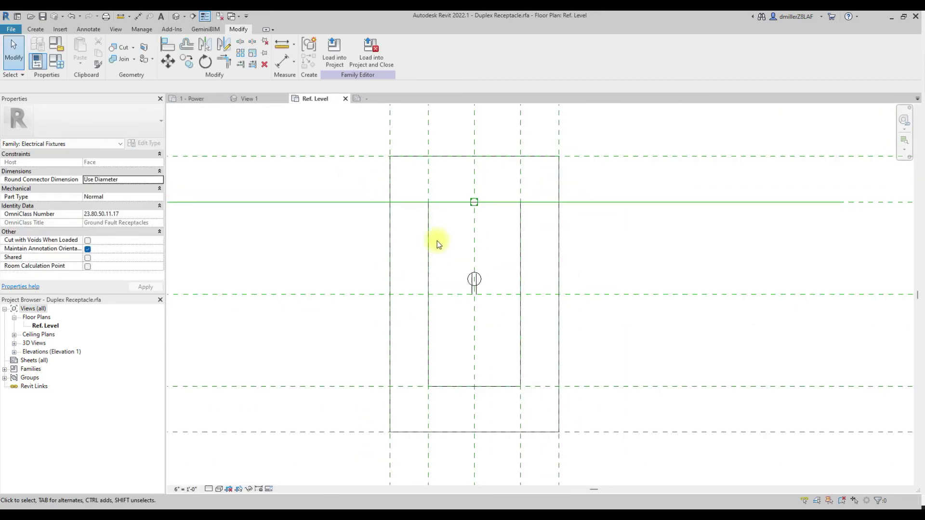
mouse_move(438, 241)
middle_mouse_down()
mouse_move(476, 263)
mouse_move(512, 247)
middle_mouse_up()
left_click(519, 260)
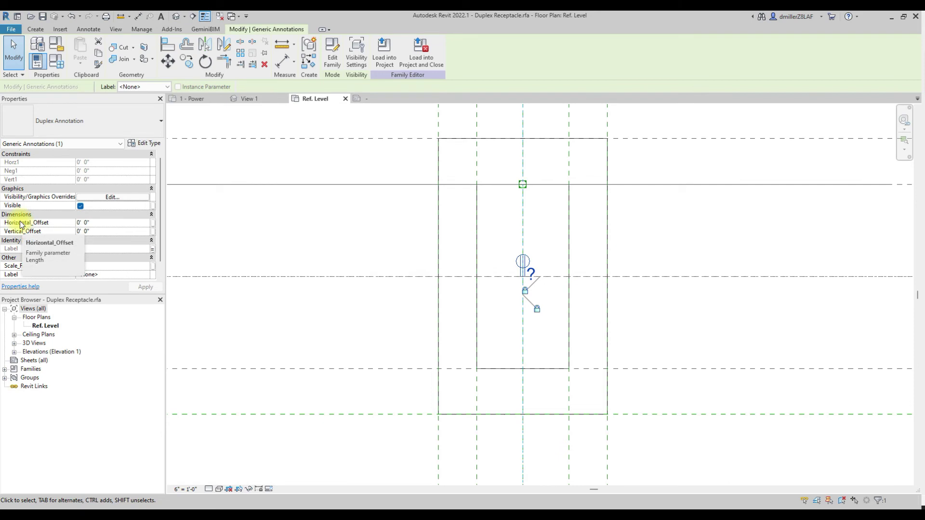
Step: Drive Horizontal_Offset with a new instance parameter Symbol_Horizontal_Offset, grouped under Other
left_click(153, 223)
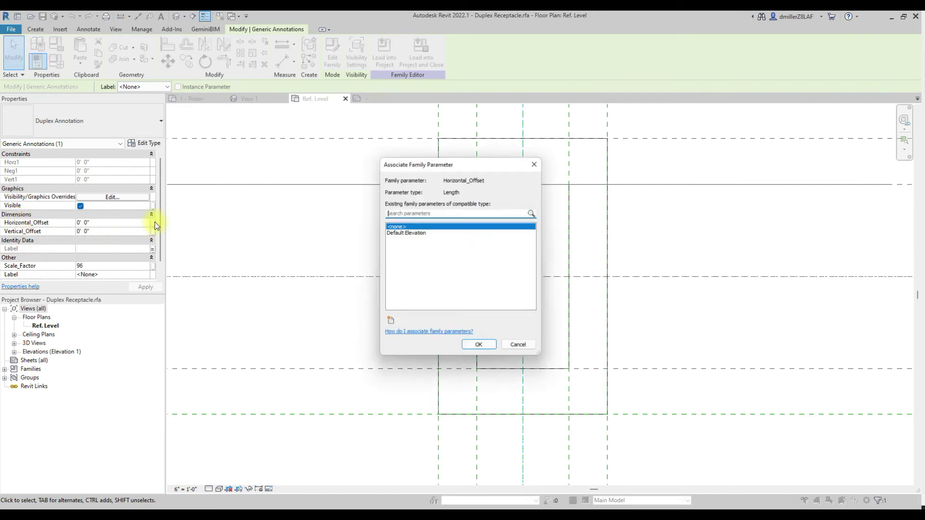
left_click(391, 320)
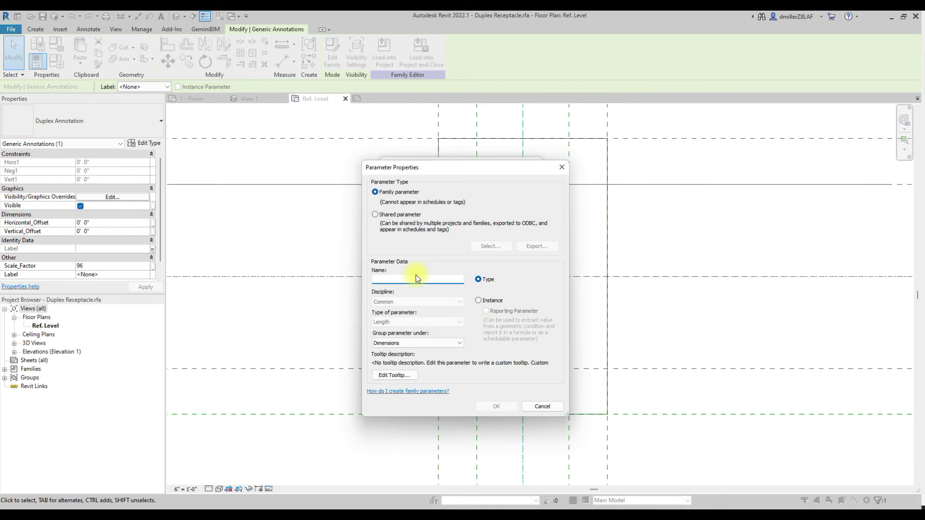
type("Symbol_Horizontal_Offset")
left_click(478, 300)
left_click(422, 339)
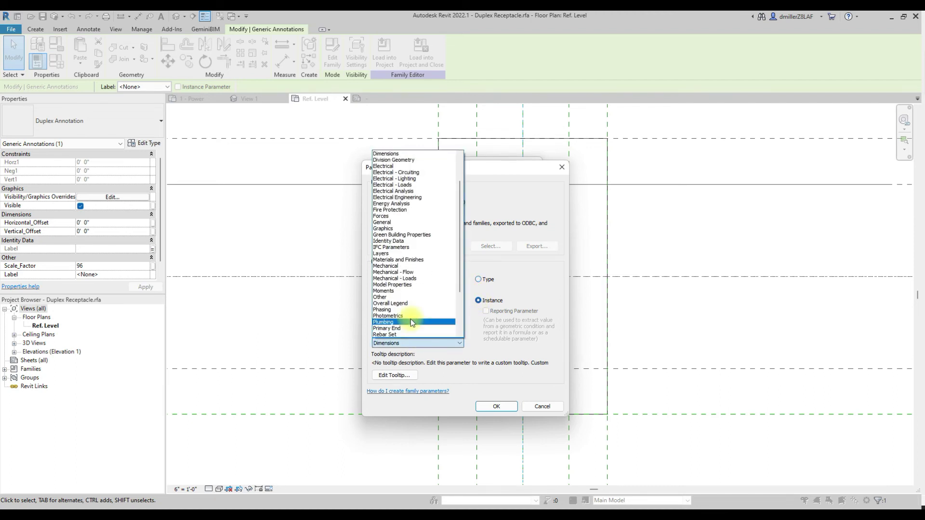
scroll(409, 311, "up", 1)
scroll(408, 308, "down", 1)
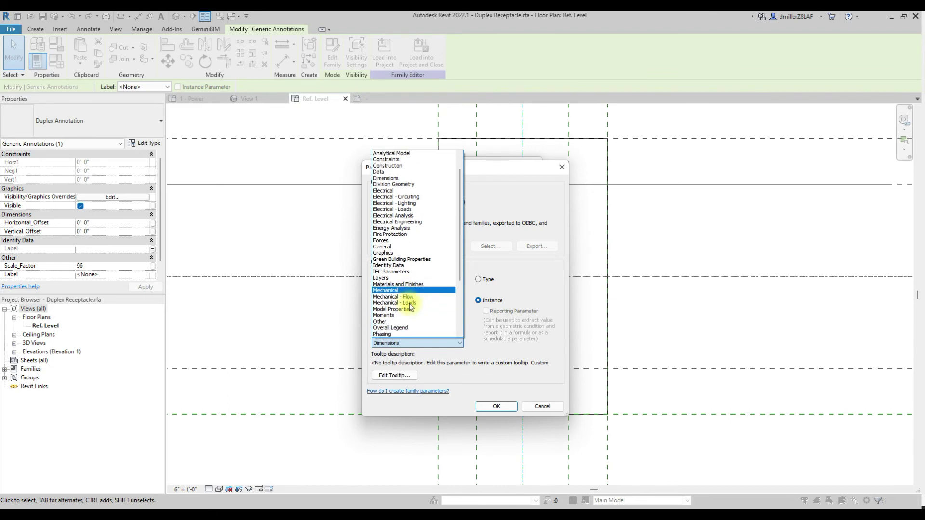
left_click(395, 316)
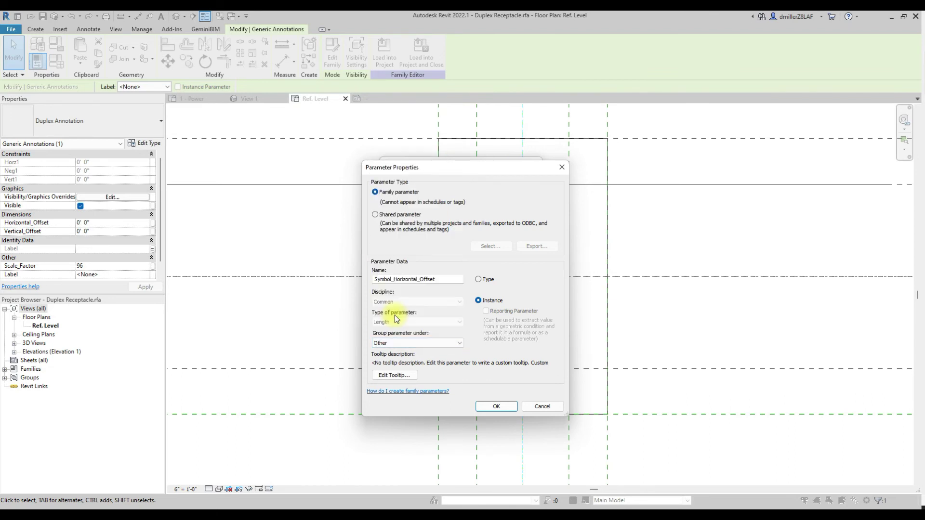
left_click(501, 410)
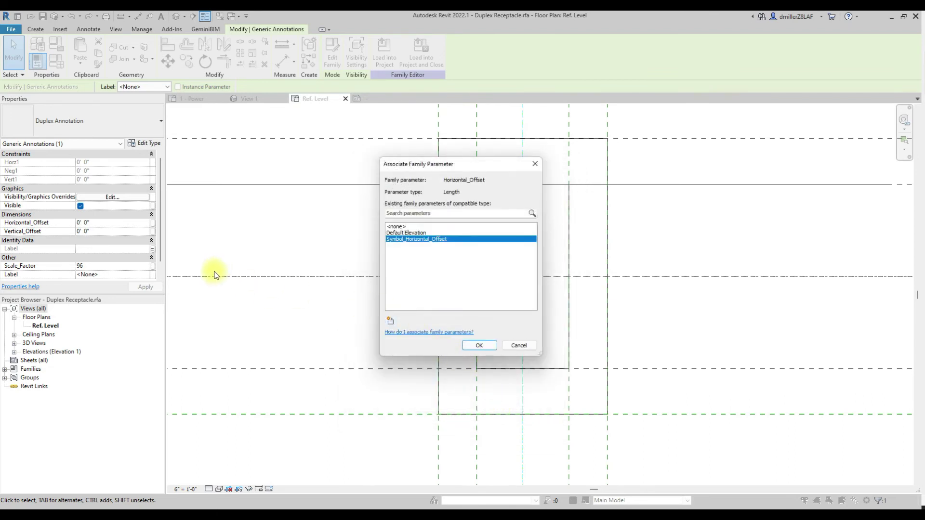
left_click(483, 346)
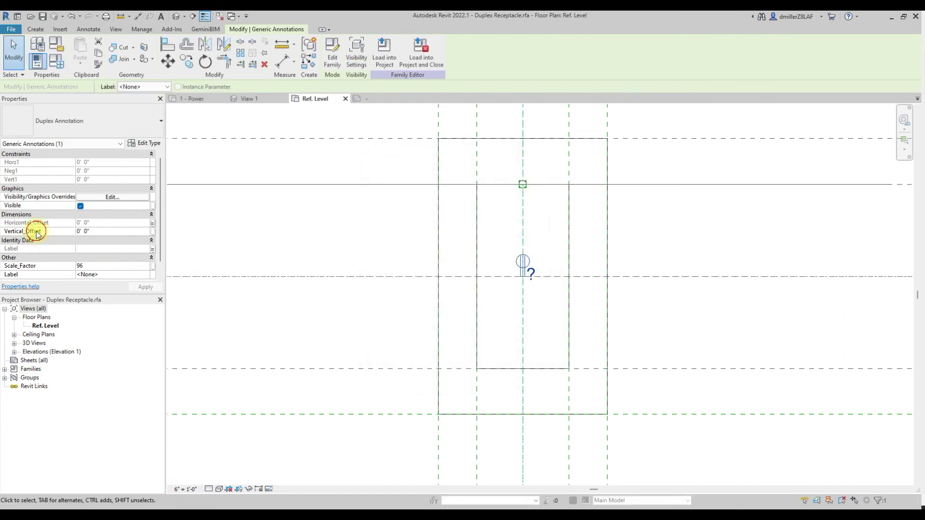
Step: Drive Vertical_Offset with a new instance parameter Symbol_Vertical_Offset, grouped under Other
left_click(152, 231)
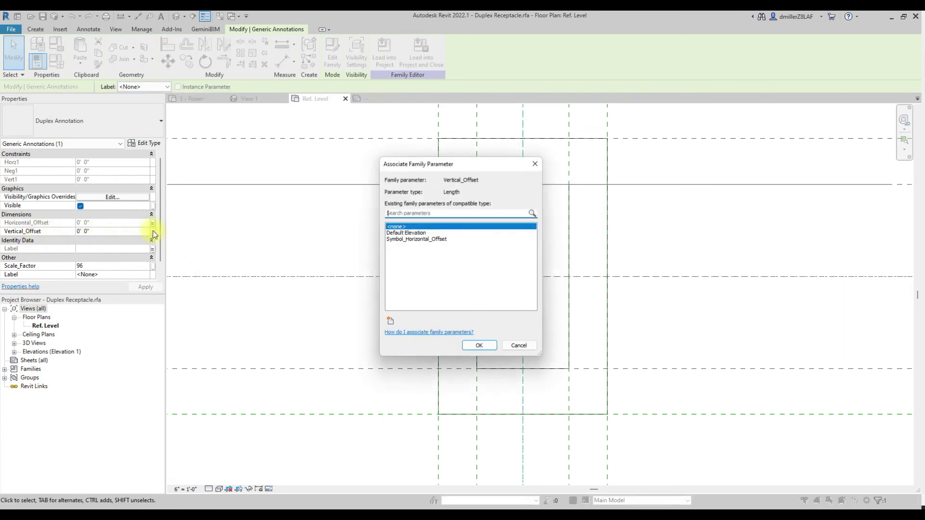
left_click(390, 321)
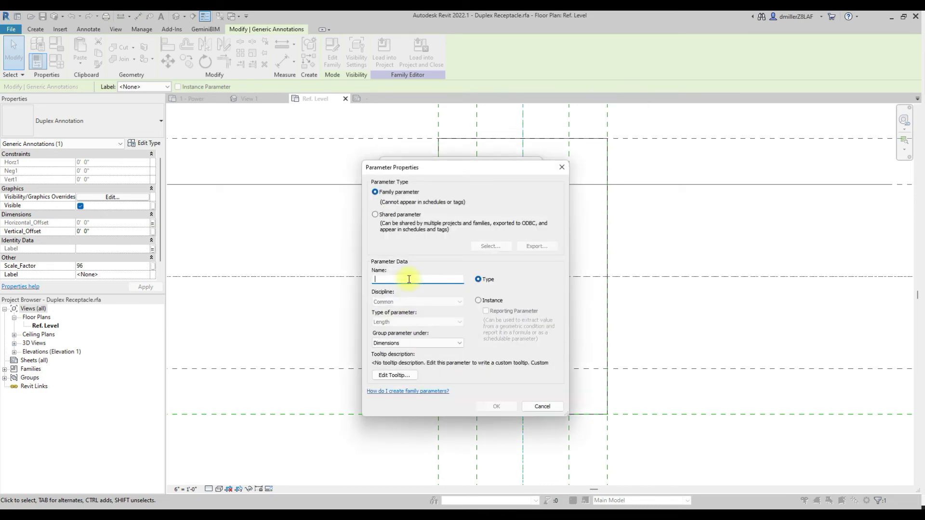
type("Symbol_Vertical_Offset")
left_click(477, 300)
left_click(433, 342)
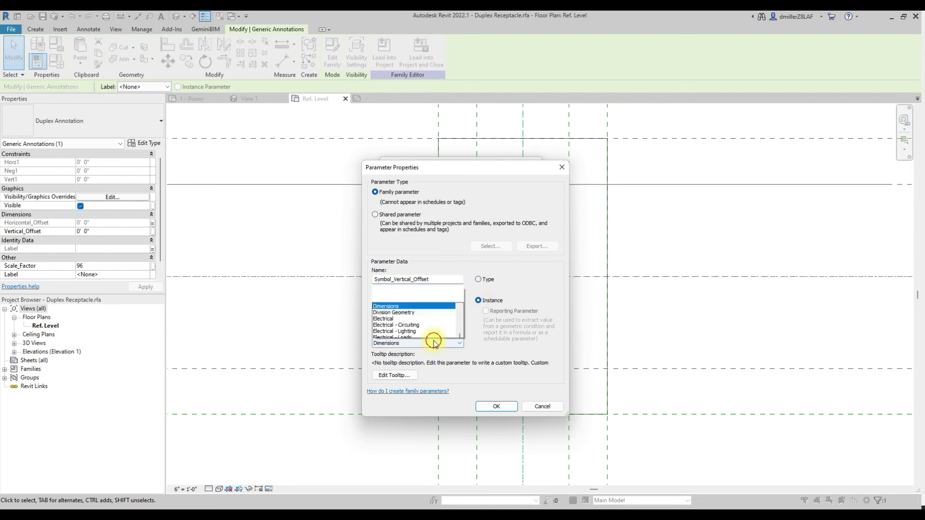
left_click(401, 297)
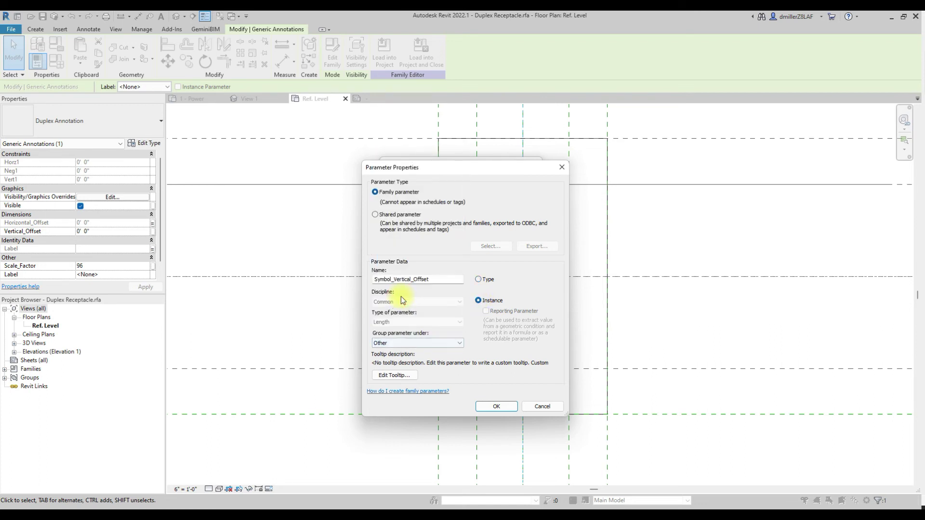
left_click(496, 407)
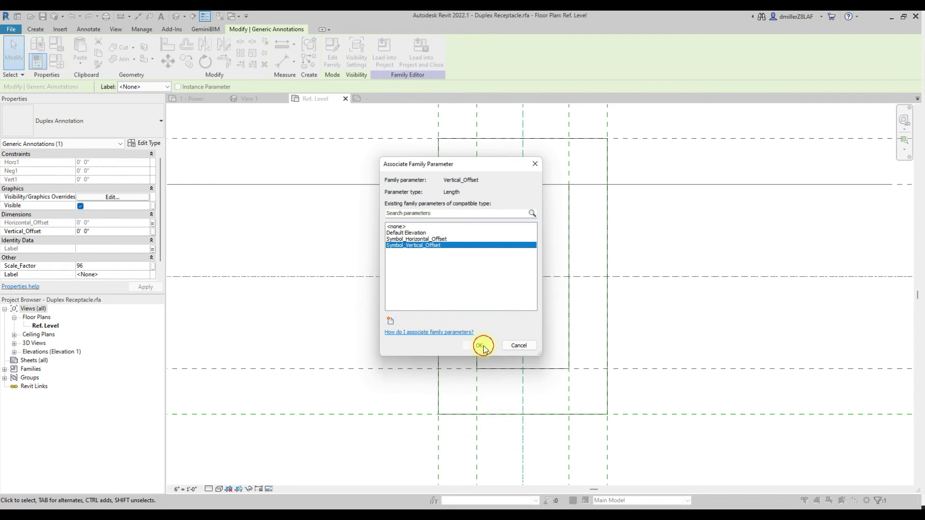
left_click(481, 346)
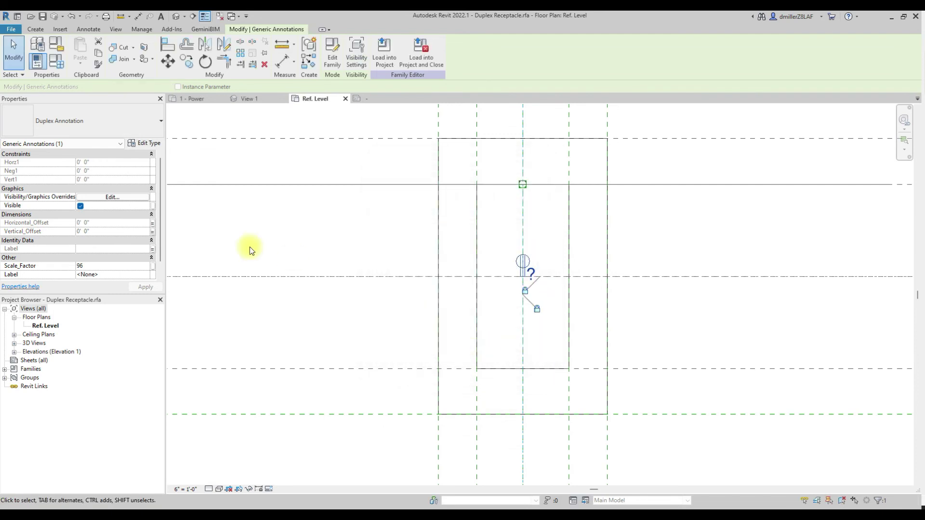
left_click(153, 266)
Step: Drive Scale_Factor with a new type parameter Symbol_Scale_Factor, then clear the selection
left_click(390, 321)
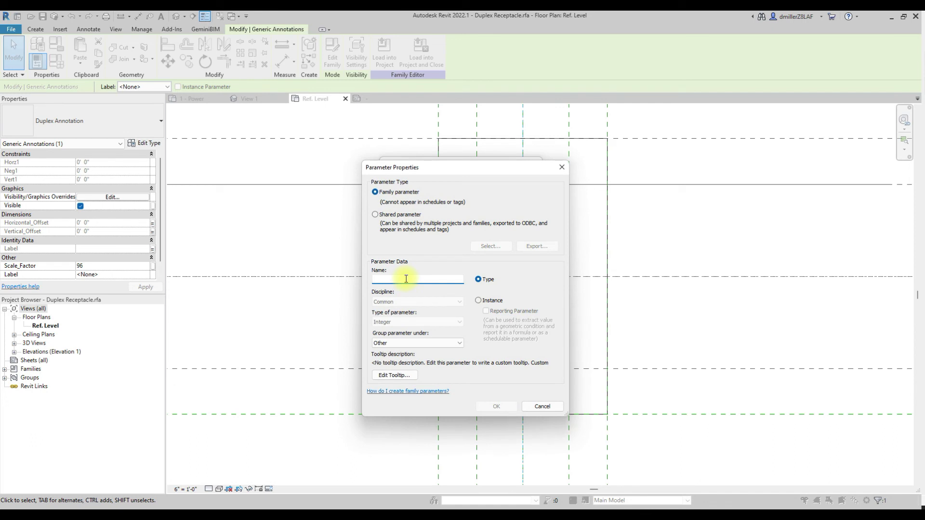
type("Symbol_Scale_Factor")
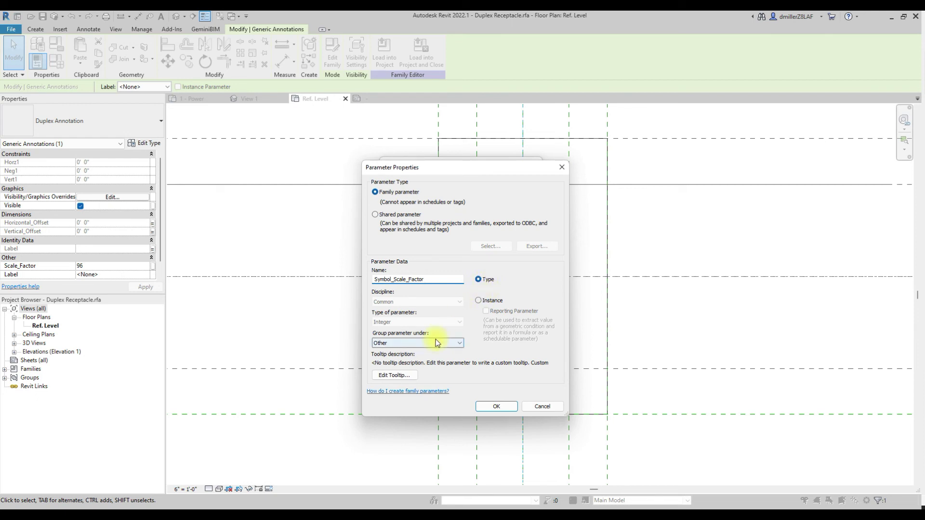
left_click(505, 406)
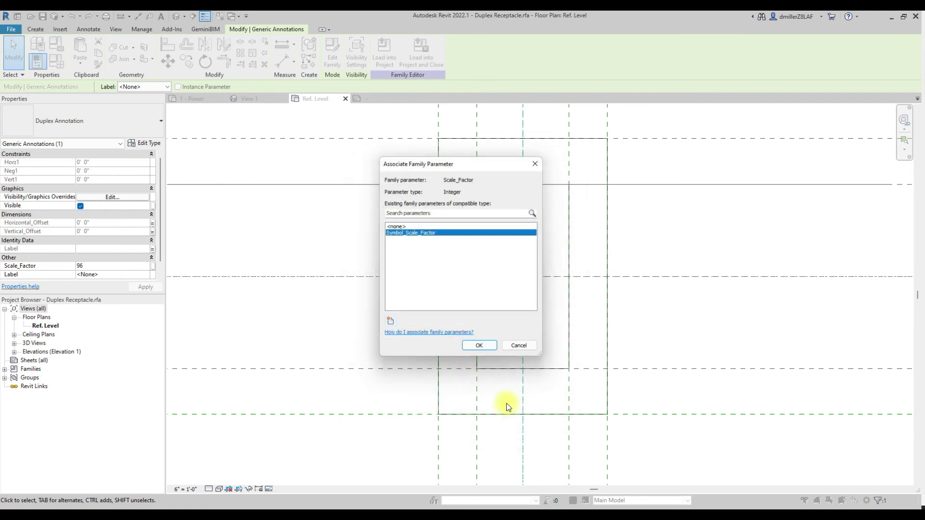
left_click(482, 343)
left_click(495, 324)
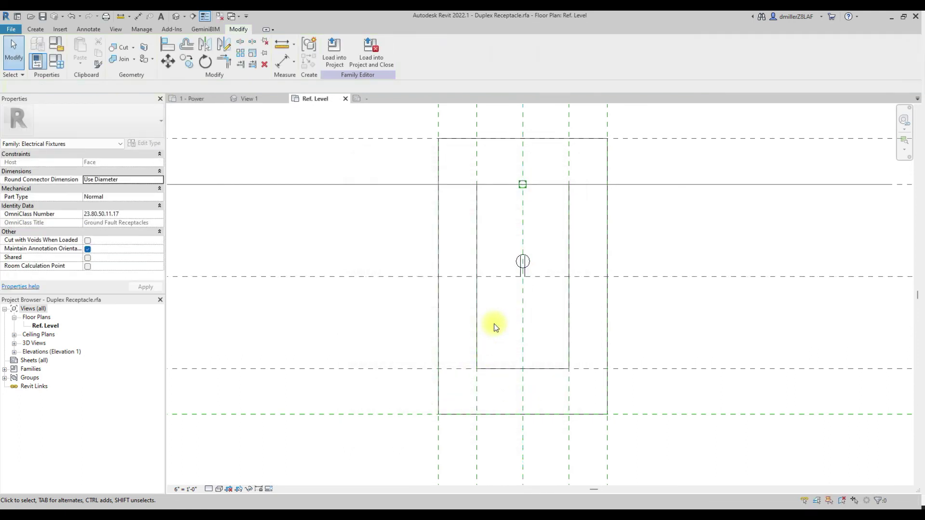
Step: Load Duplex Receptacle into Project3, overwriting the existing version, and pan the 1 - Power plan
left_click(332, 47)
left_click(398, 219)
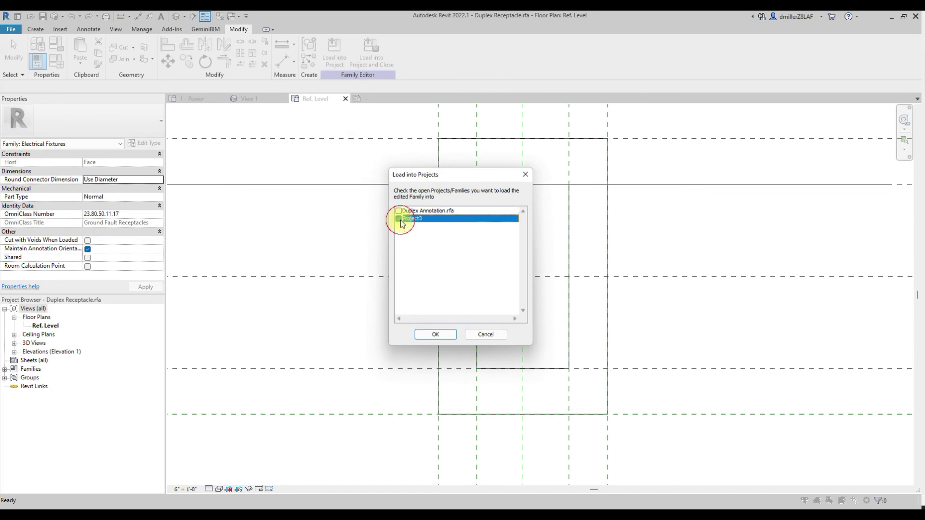
left_click(443, 340)
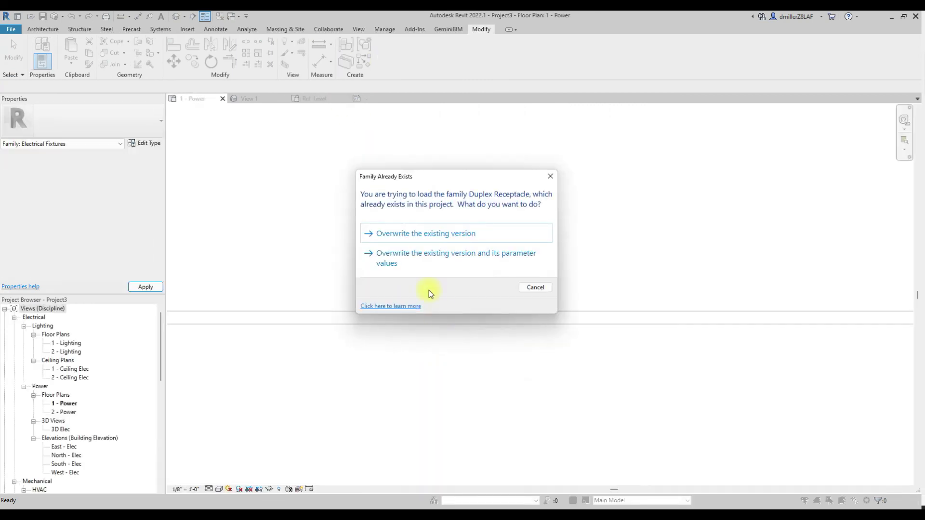
left_click(430, 236)
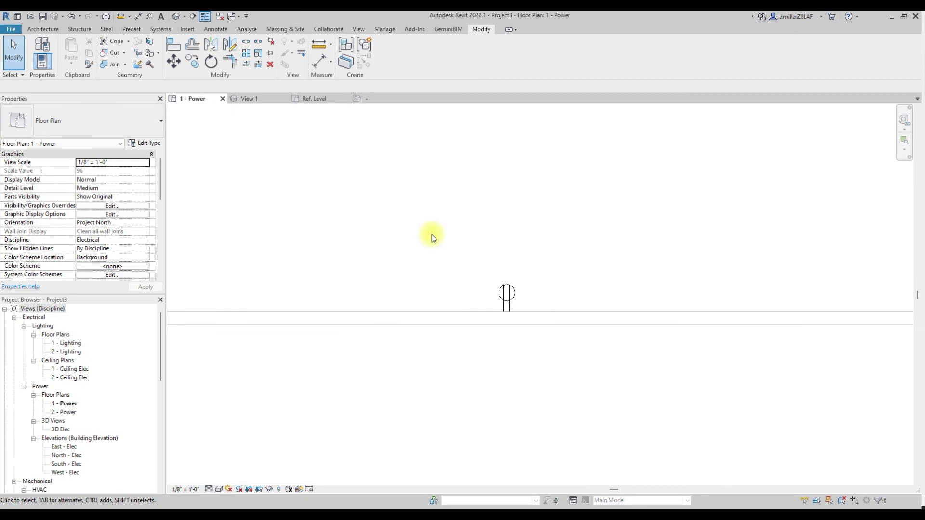
scroll(436, 255, "down", 3)
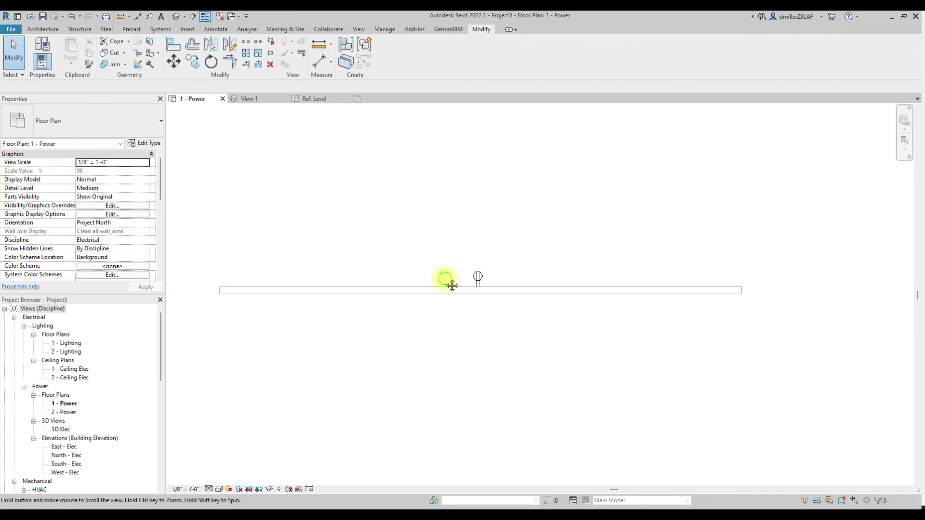
middle_click_drag(450, 281, 484, 283)
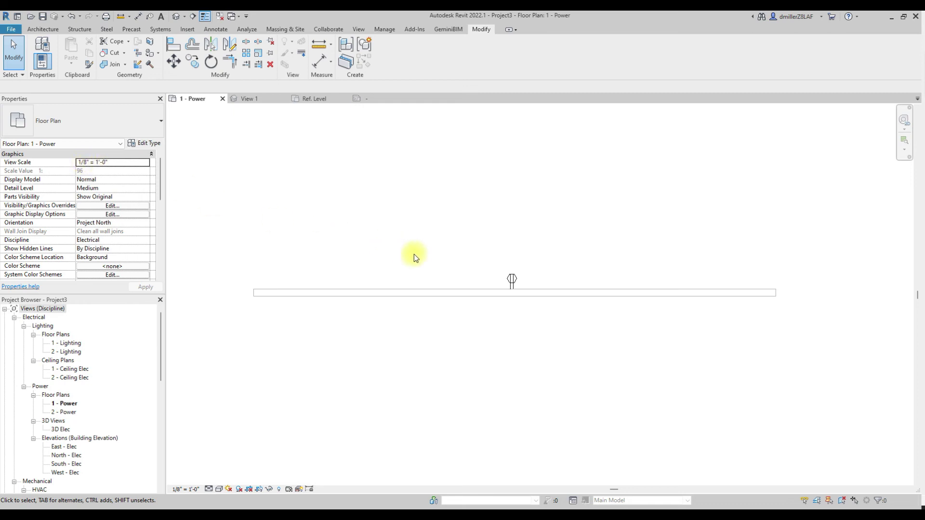
middle_click_drag(412, 257, 393, 269)
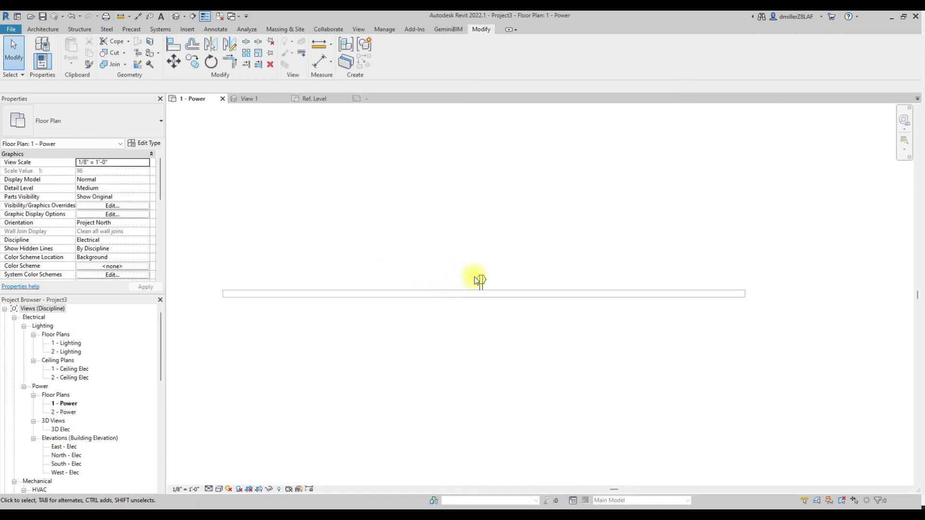
mouse_move(19, 174)
Step: Select the placed receptacle and review its type properties without changing anything
left_click(472, 277)
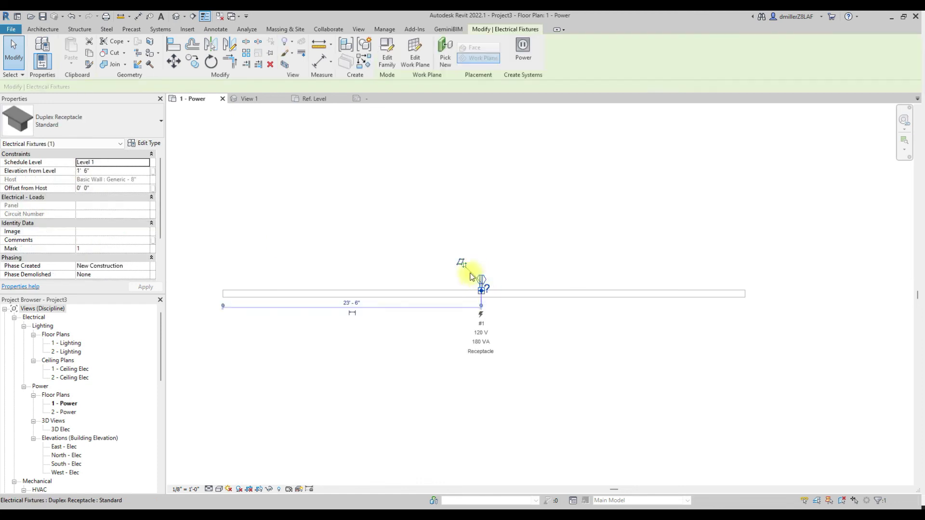
left_click(142, 143)
scroll(442, 253, "down", 3)
scroll(443, 252, "down", 2)
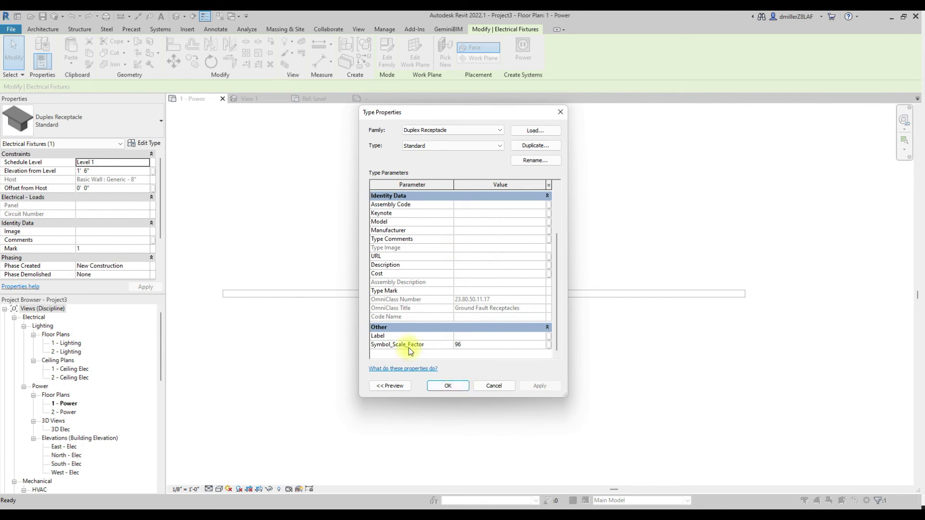
left_click(447, 385)
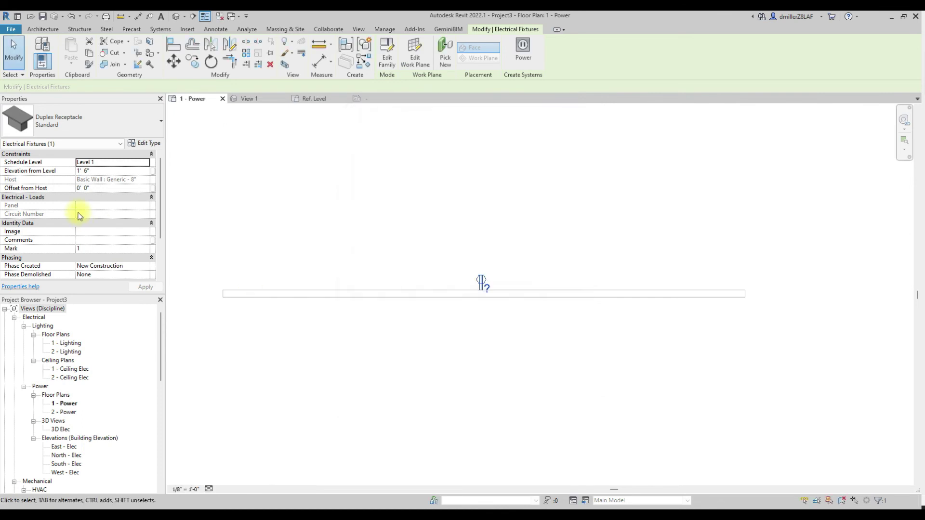
Step: Enter 1 for Symbol_Horizontal_Offset and apply the symbol offsets
left_click(340, 233)
scroll(366, 241, "down", 1)
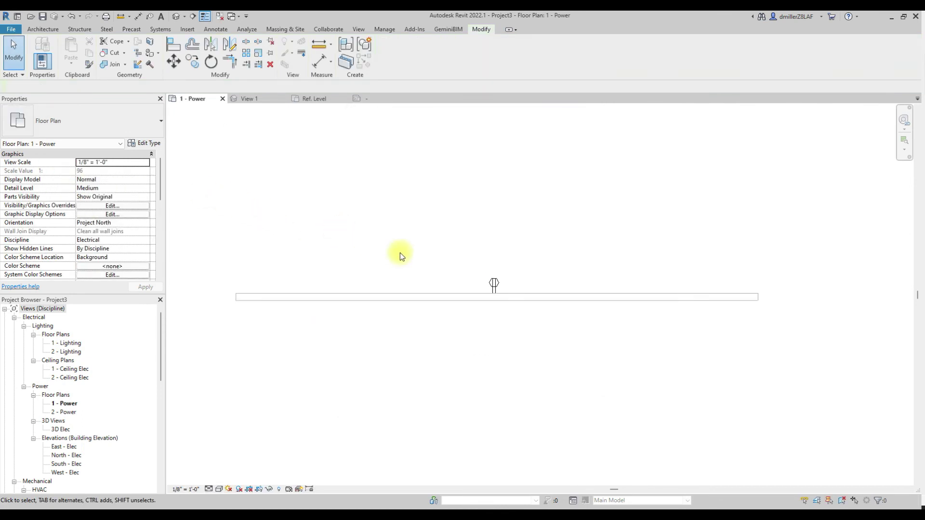
left_click(491, 284)
scroll(114, 229, "down", 1)
scroll(113, 229, "down", 2)
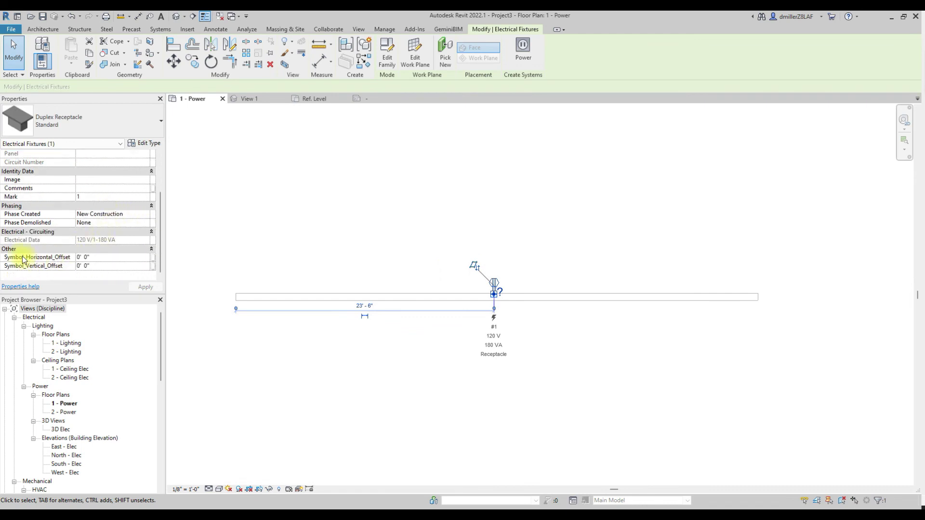
left_click(114, 257)
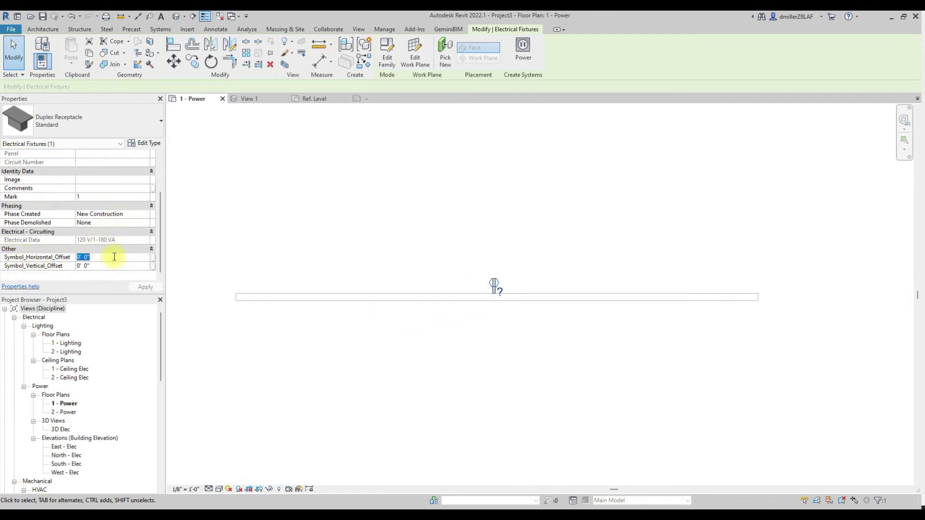
type("1")
left_click(113, 266)
left_click(440, 268)
scroll(506, 271, "up", 3)
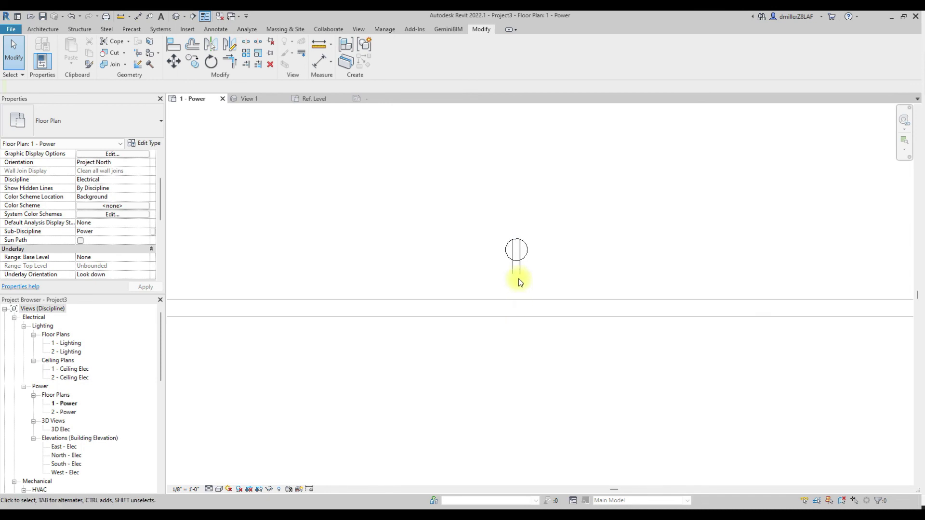
Step: Change the receptacle's Symbol_Horizontal_Offset to -1'
left_click(517, 261)
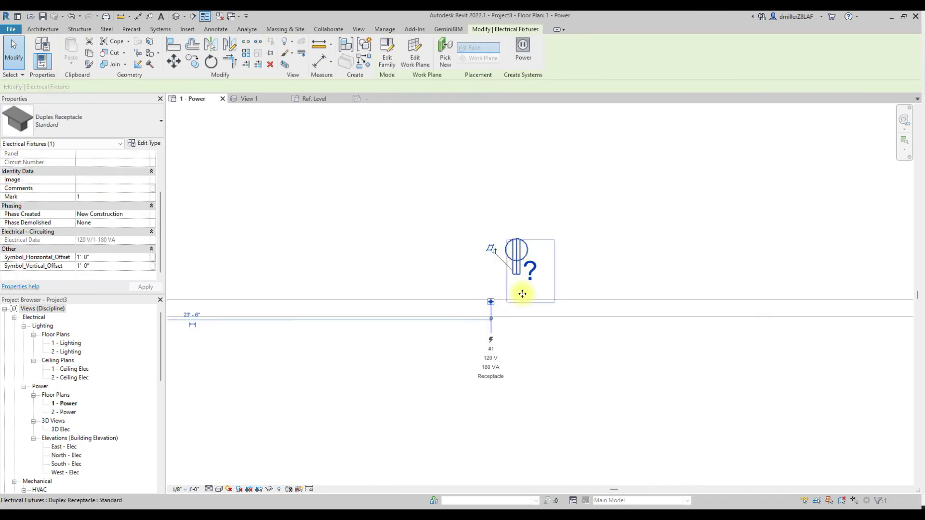
left_click(526, 345)
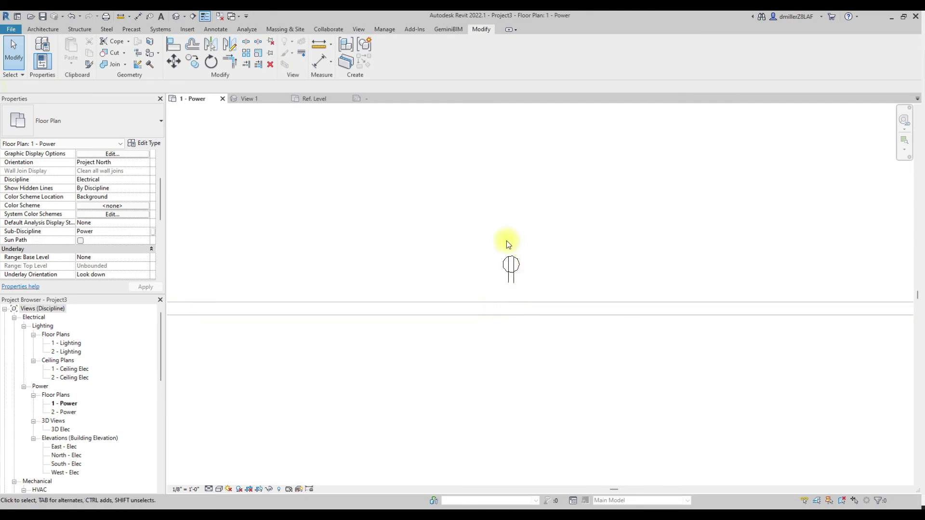
left_click(506, 260)
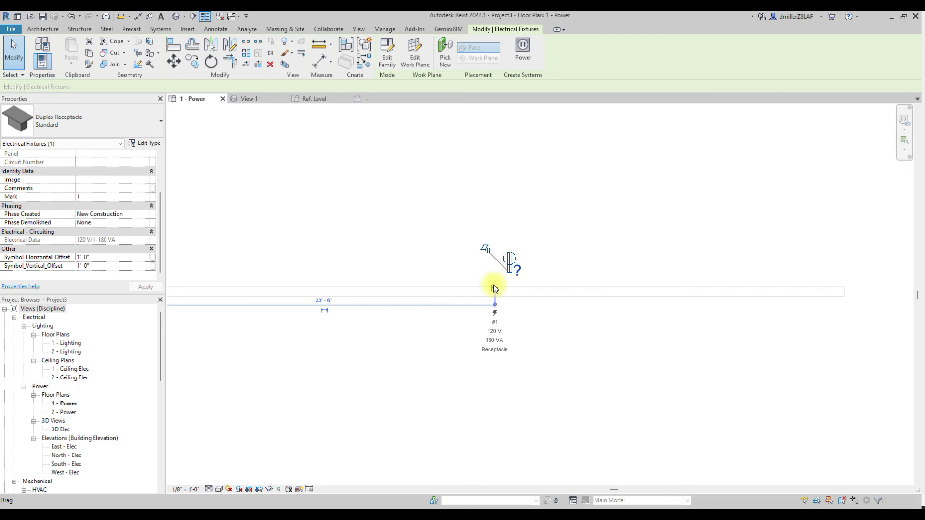
left_click(529, 331)
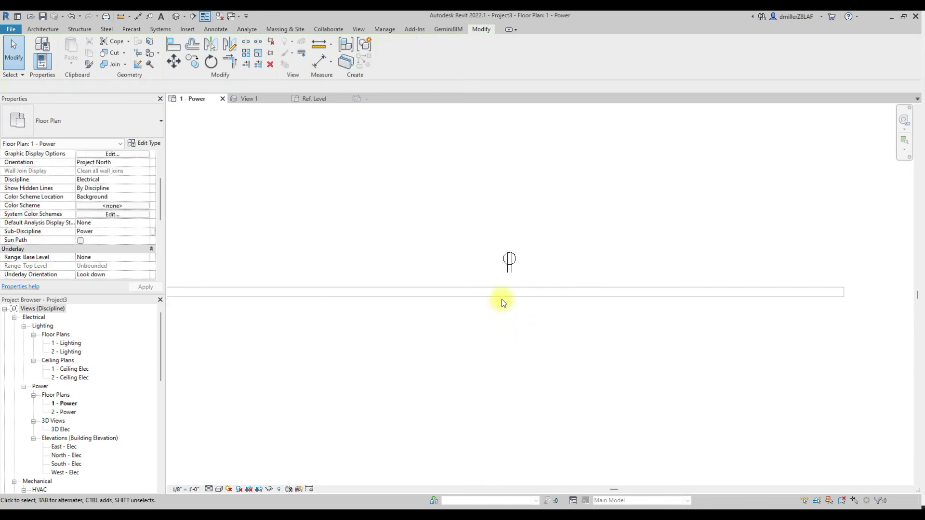
left_click(507, 262)
left_click(122, 258)
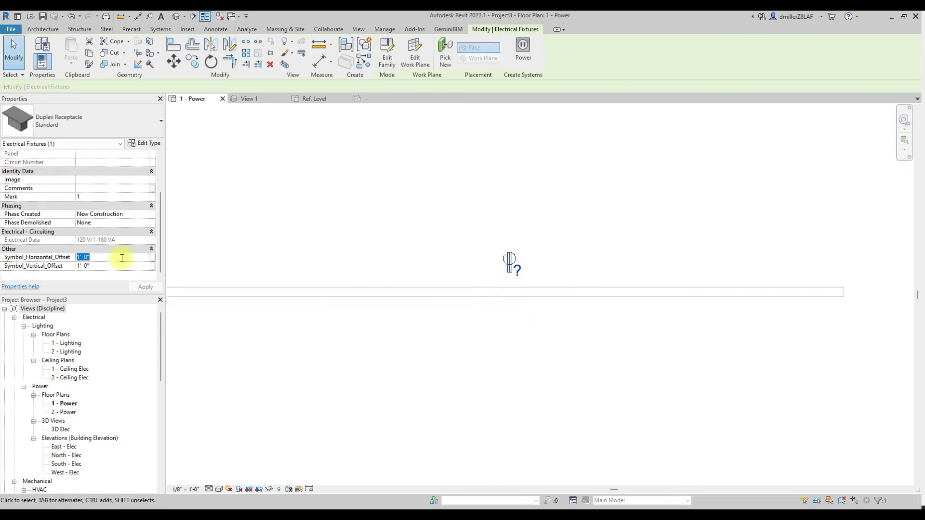
type("-1")
left_click(437, 337)
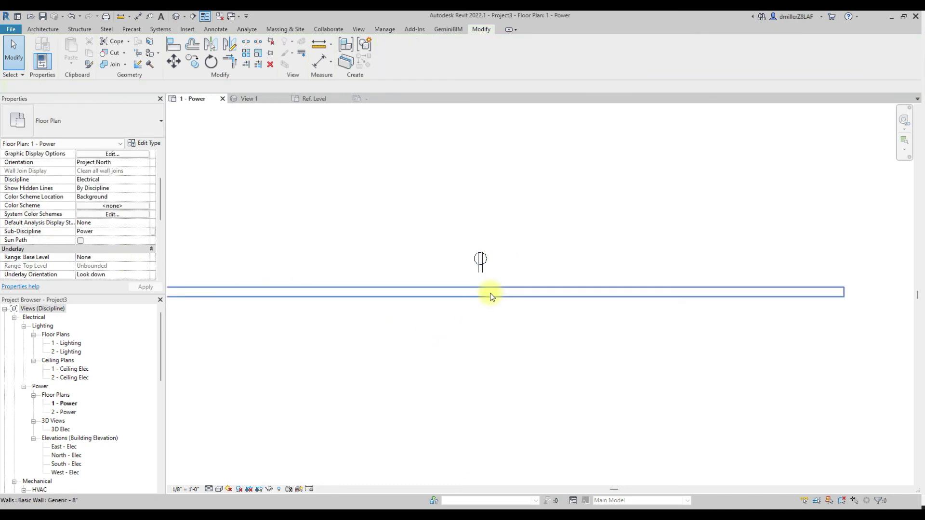
Step: Change Symbol_Horizontal_Offset to -4', placing the symbol 4 feet left of the device
left_click(481, 263)
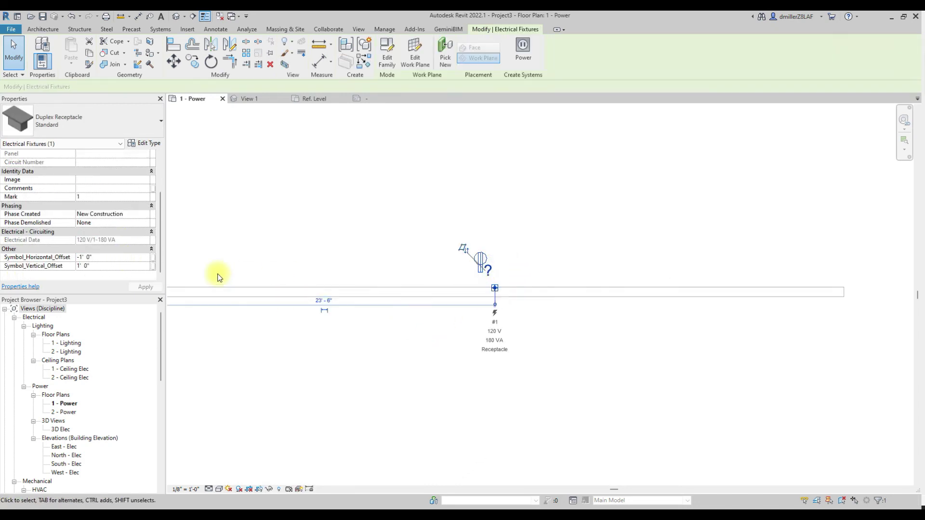
left_click(99, 259)
type("-4")
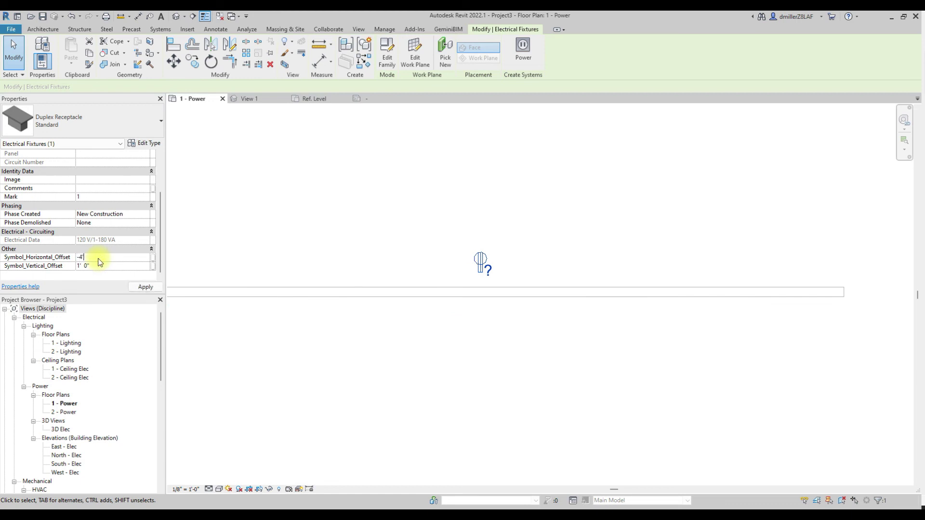
left_click(382, 329)
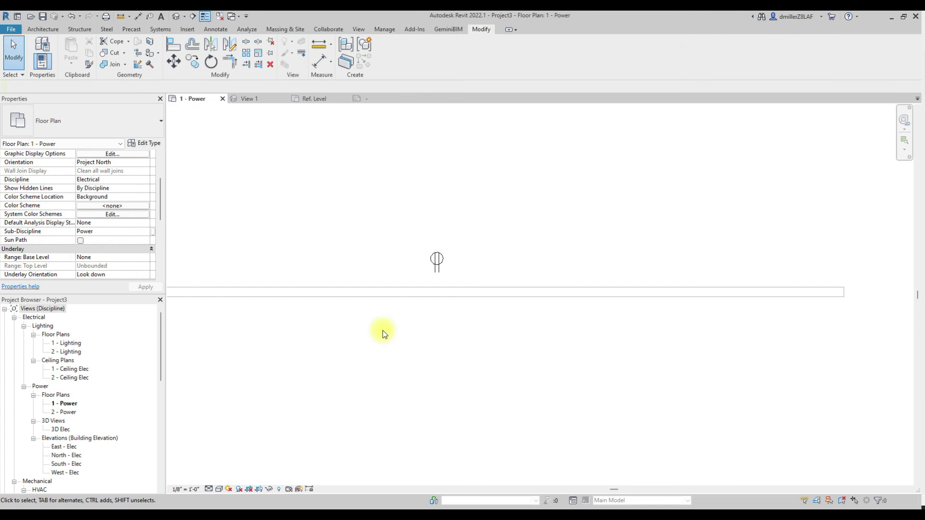
left_click(439, 259)
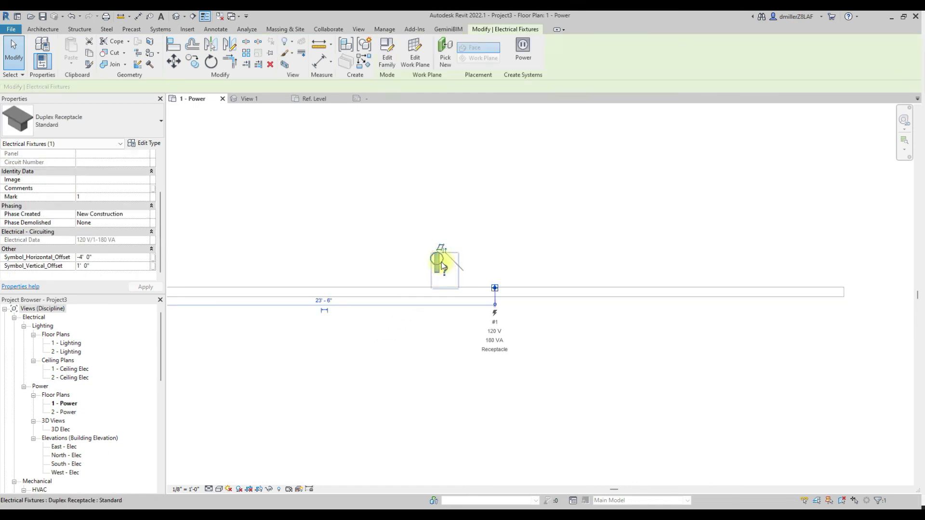
Step: Edit the Duplex Receptacle family and confirm the annotation symbol's visibility settings
left_click(387, 53)
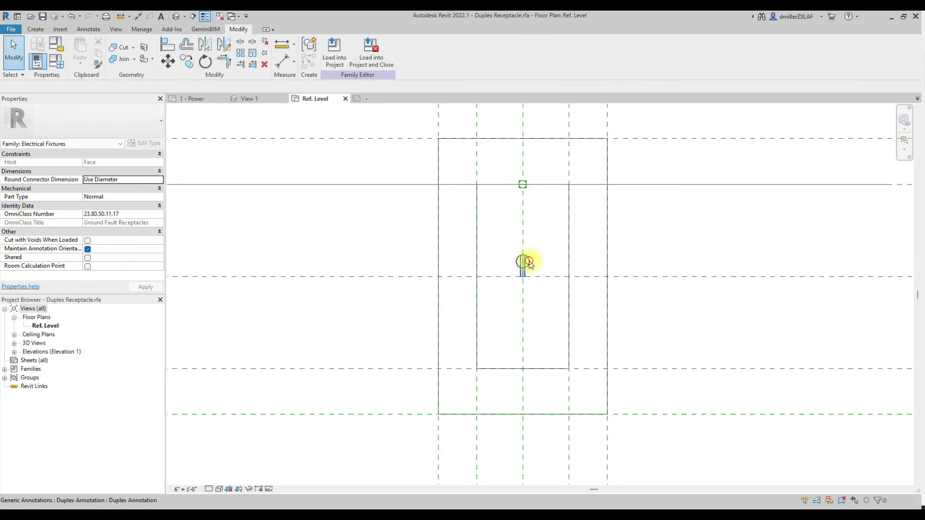
left_click(524, 262)
left_click(127, 198)
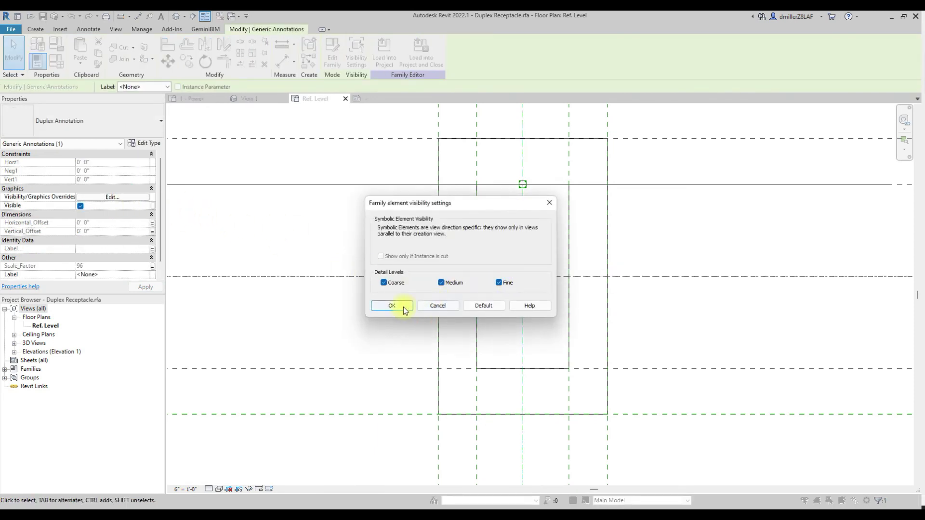
left_click(402, 306)
Step: Reload the family into Project3, overwriting the existing version, and set the plan's detail level to Fine
left_click(382, 61)
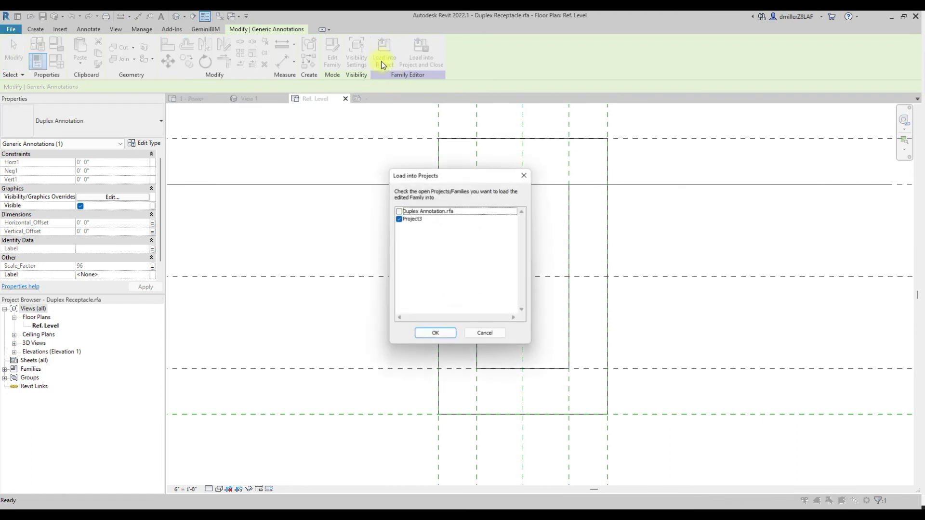
left_click(449, 331)
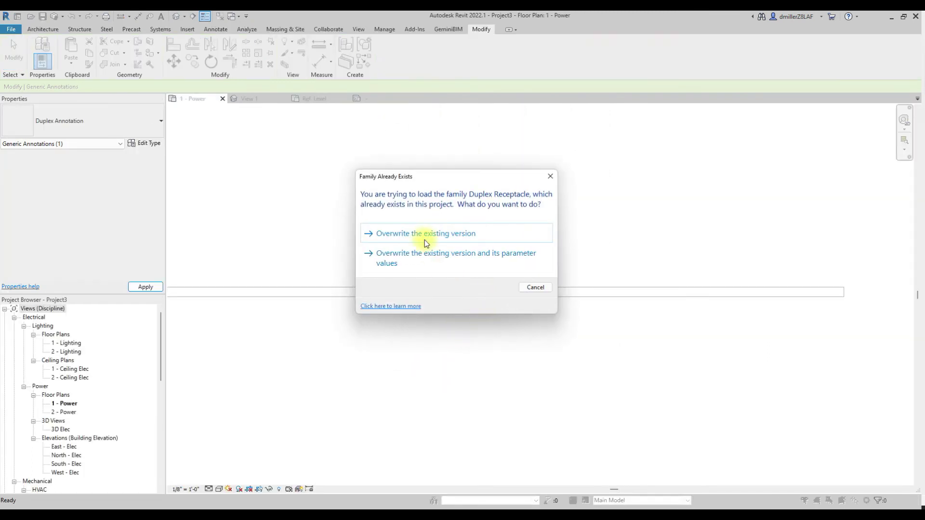
left_click(425, 236)
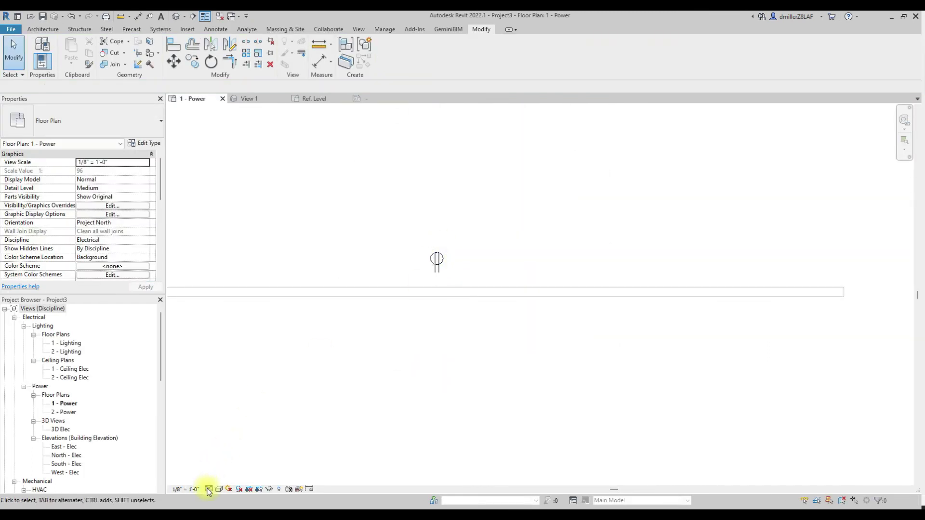
left_click(209, 489)
left_click(221, 478)
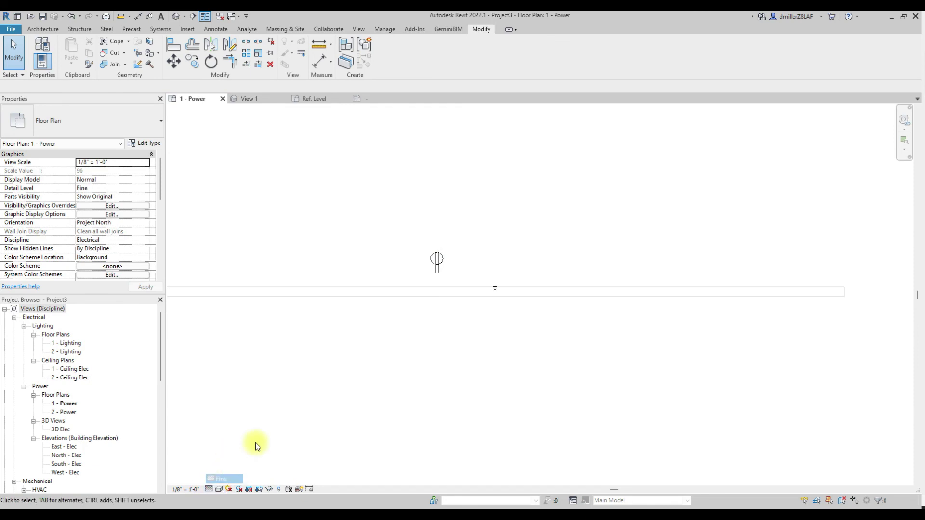
Step: Reset the receptacle's Symbol_Horizontal_Offset to 0 and apply the change
scroll(505, 284, "up", 3)
left_click(491, 307)
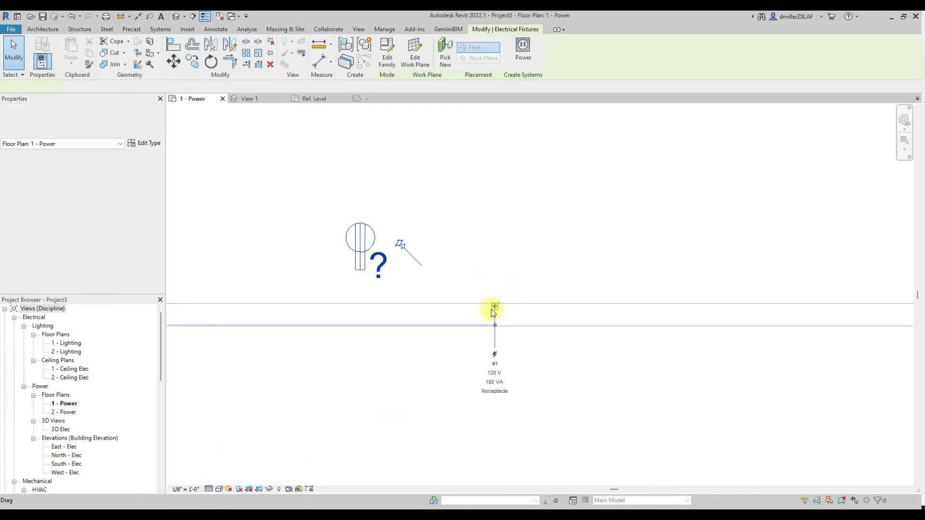
scroll(105, 254, "down", 3)
left_click(106, 255)
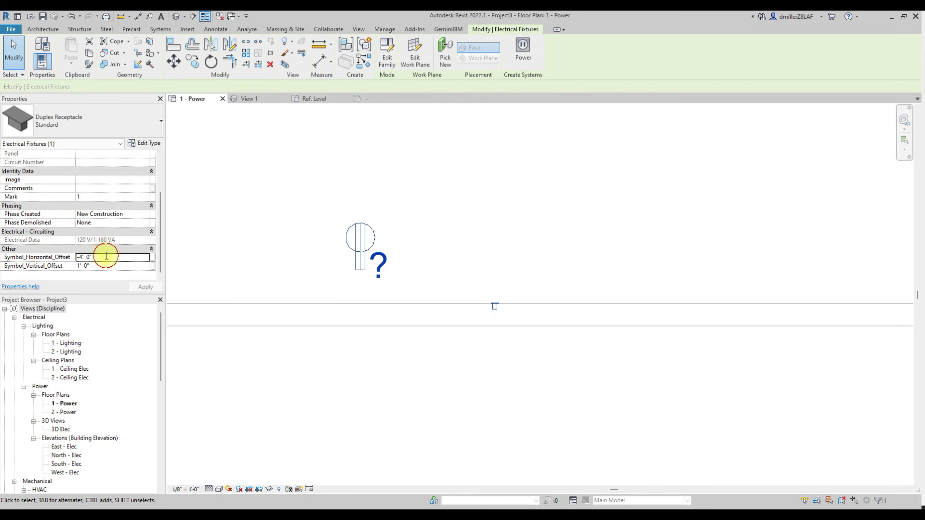
left_click(110, 265)
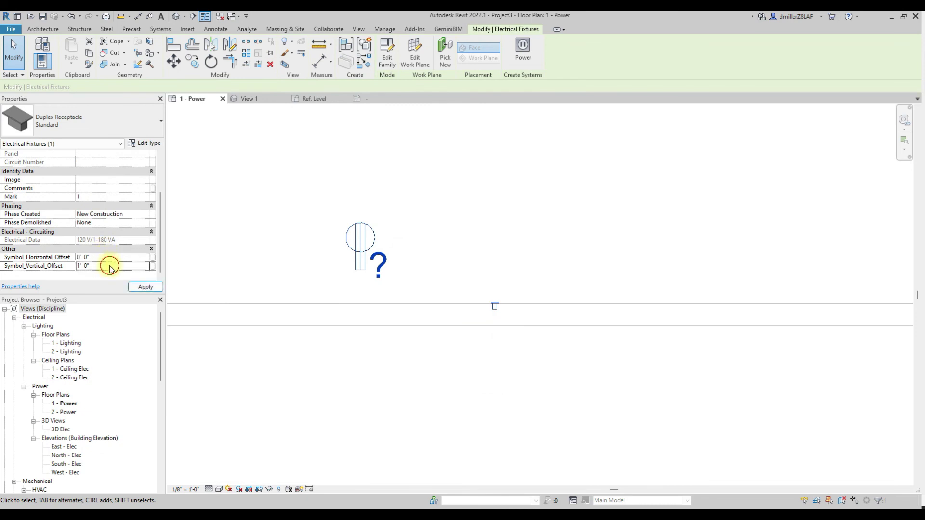
left_click(323, 351)
scroll(506, 304, "up", 5)
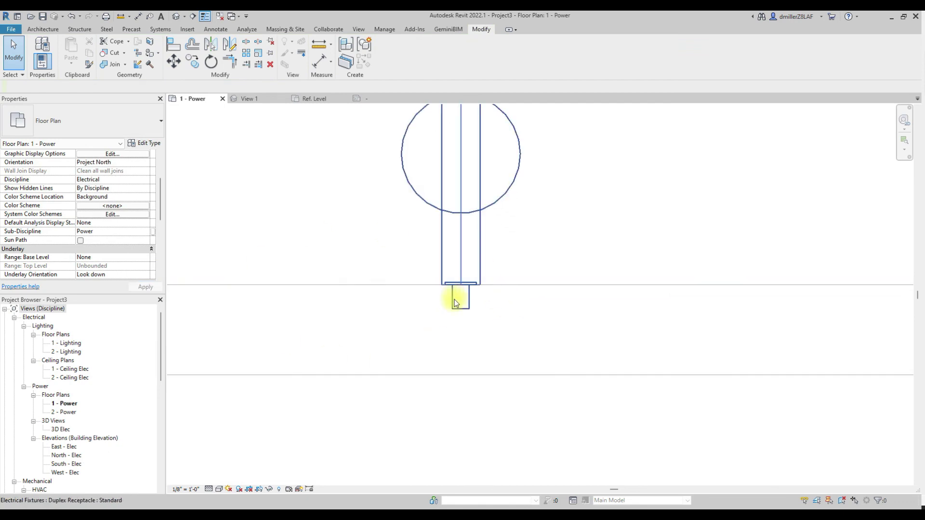
scroll(455, 303, "down", 4)
scroll(456, 301, "up", 2)
Step: Set Symbol_Vertical_Offset to 1' and Symbol_Horizontal_Offset to 1'
left_click(457, 302)
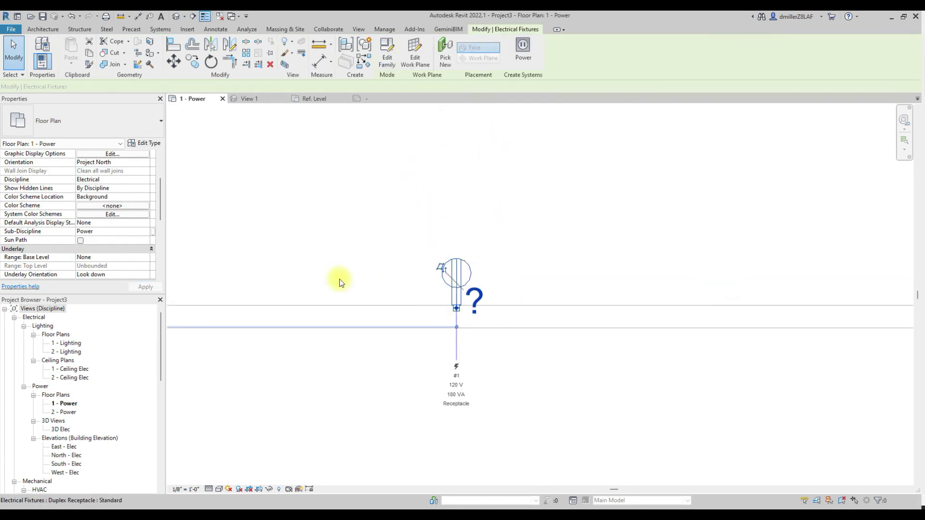
left_click(102, 266)
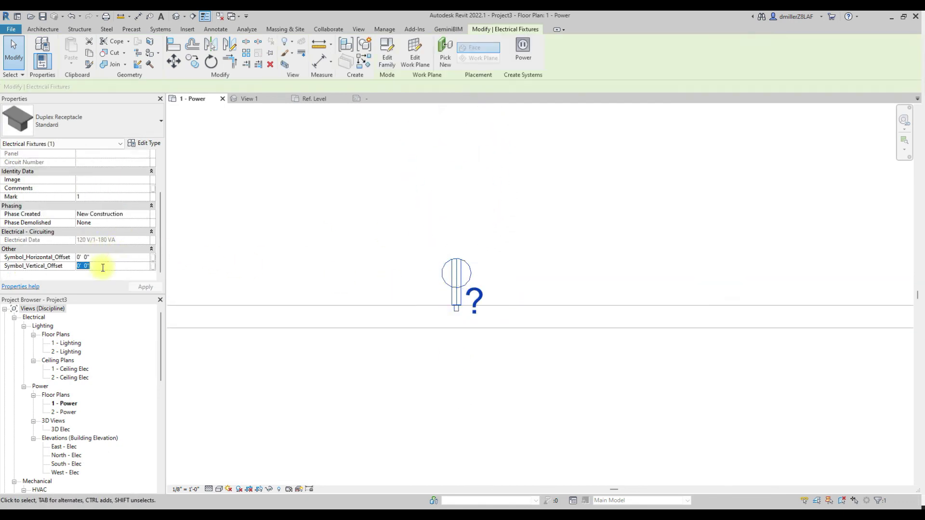
type("1")
left_click(470, 333)
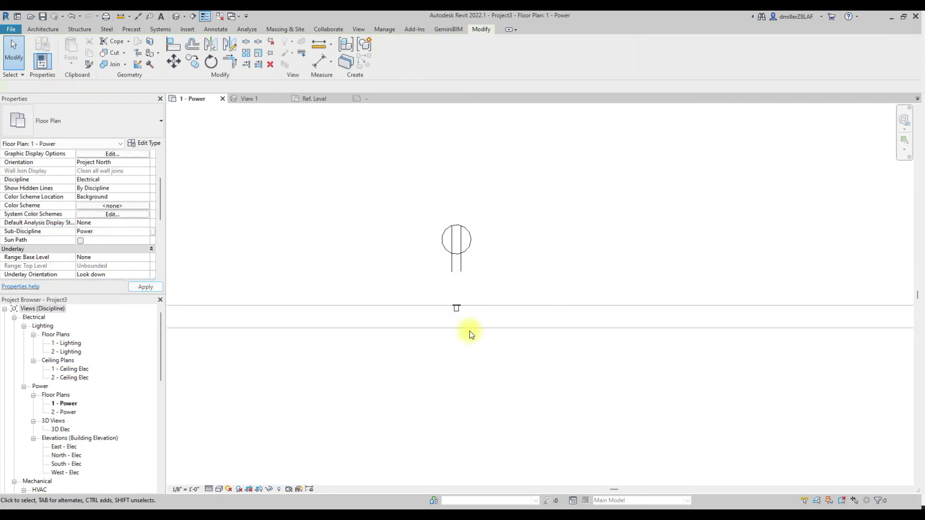
left_click(444, 254)
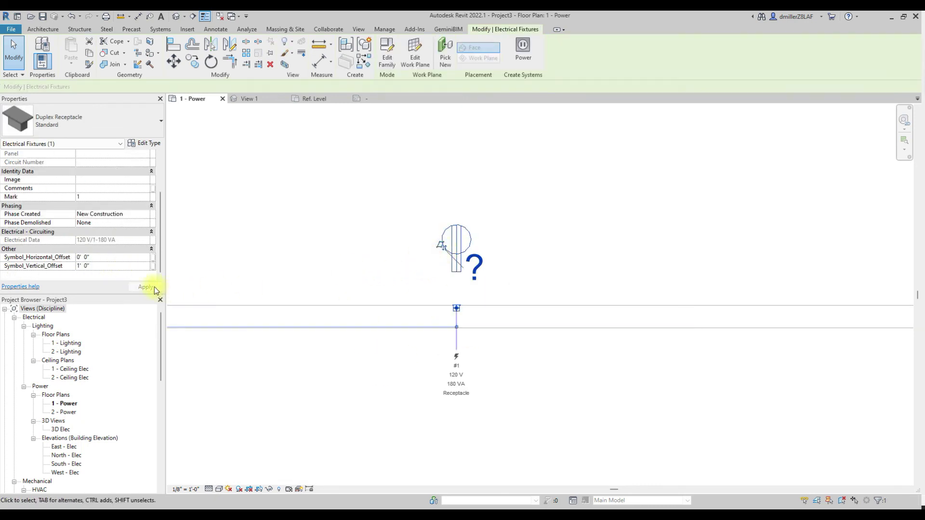
left_click(112, 258)
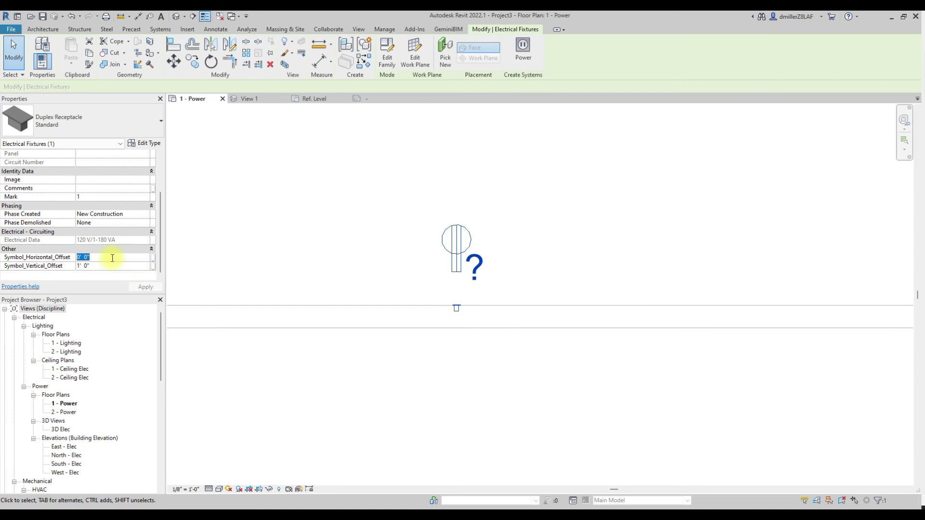
type("1")
left_click(384, 375)
Step: Change Symbol_Horizontal_Offset to -2' and recentre the plan to check the symbol
left_click(458, 311)
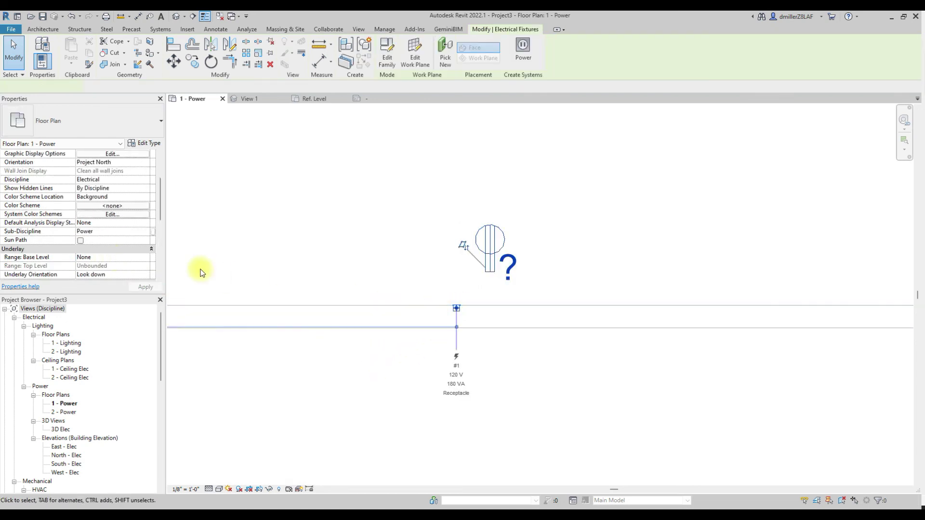
left_click(100, 256)
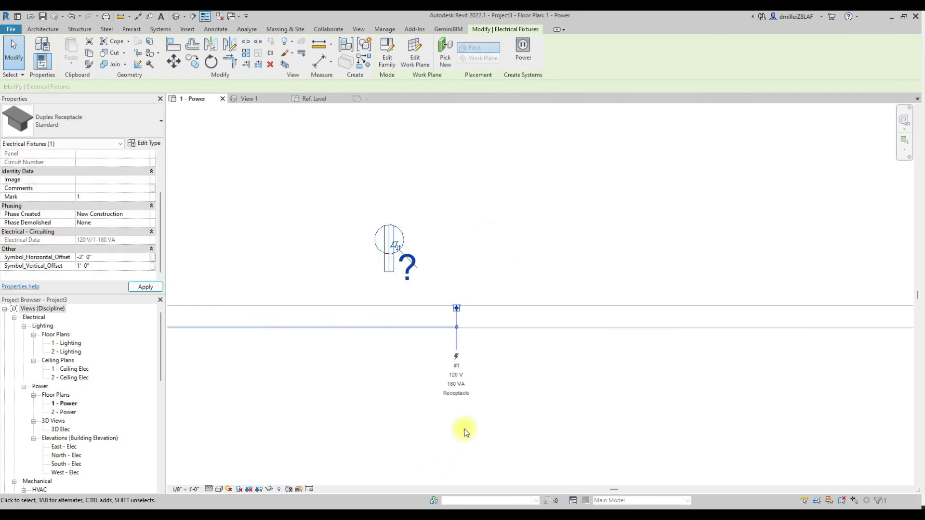
left_click(523, 394)
scroll(523, 392, "down", 2)
middle_click_drag(522, 389, 535, 307)
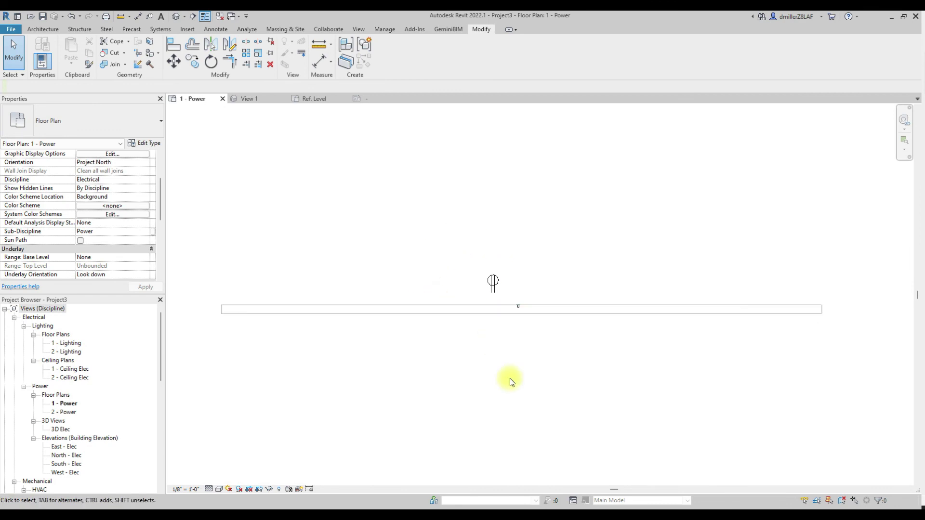
scroll(494, 349, "up", 2)
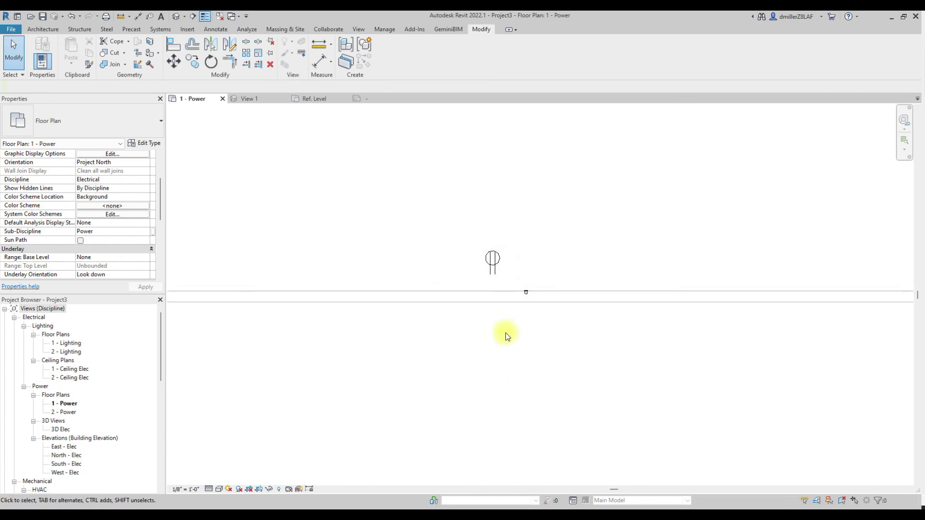